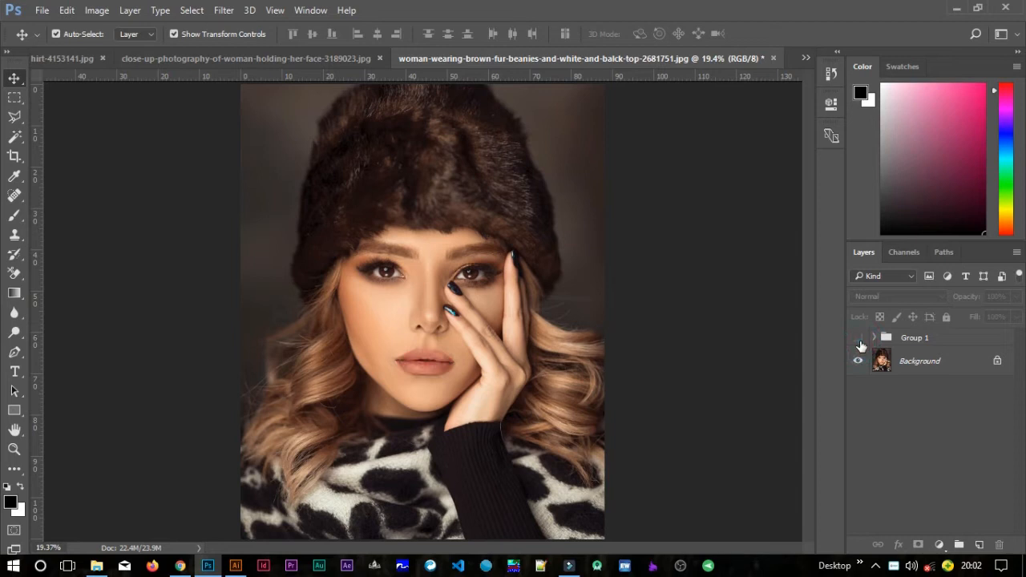
Step: Delete the Group 1 layer group and duplicate the Background layer
left_click(875, 338)
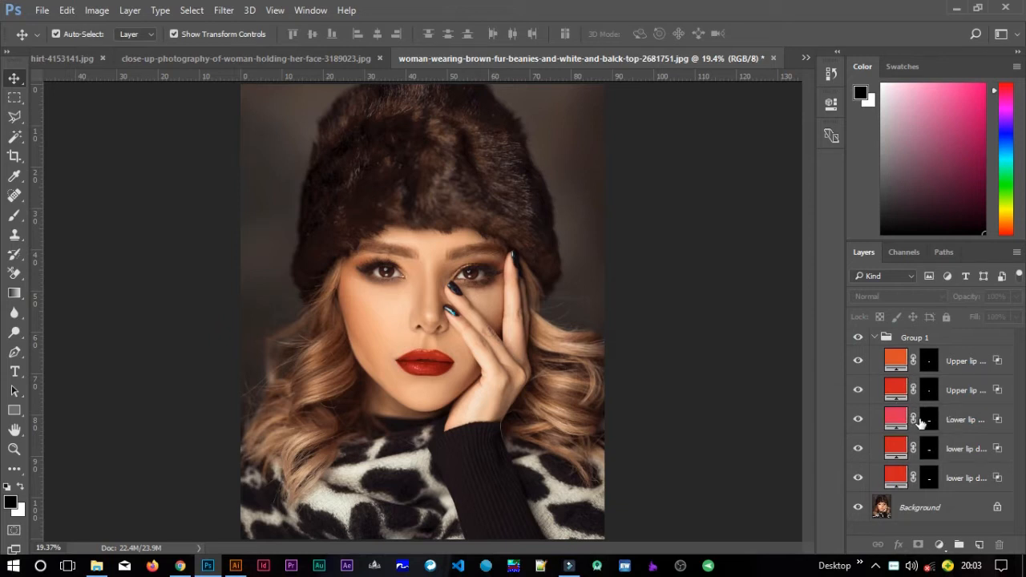
left_click(875, 338)
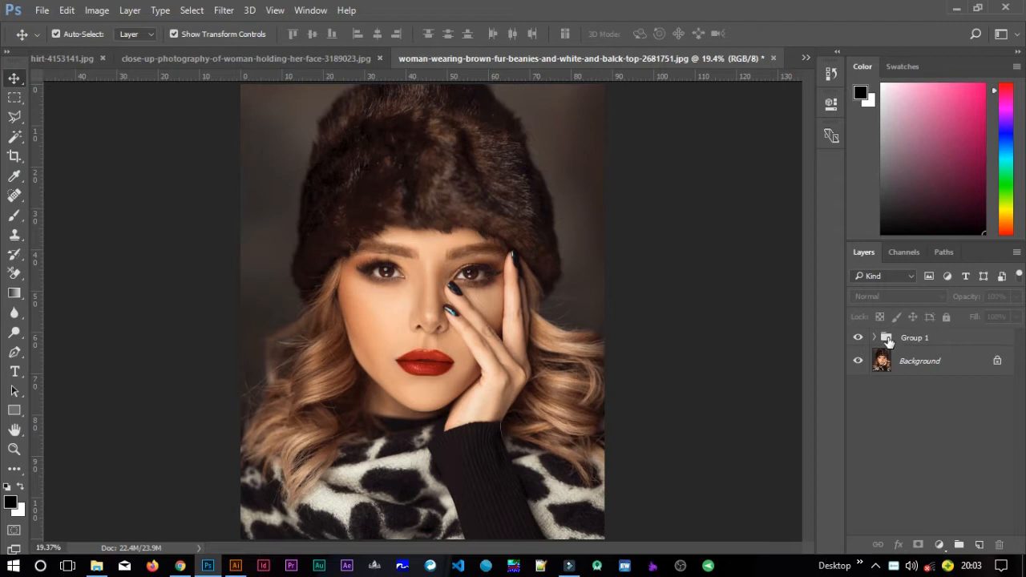
left_click_drag(892, 343, 1000, 545)
left_click_drag(938, 346, 980, 545)
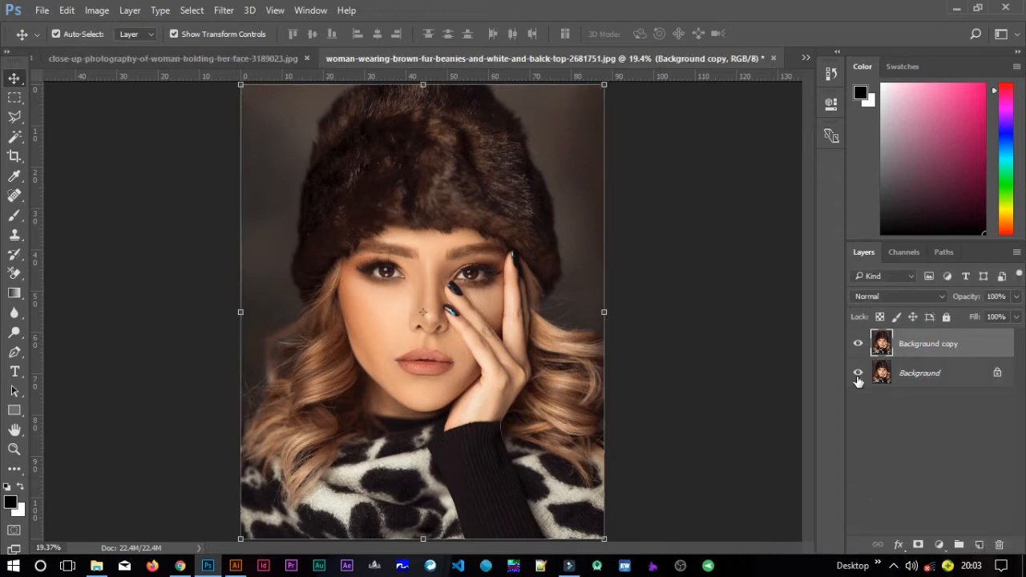
Step: Hide the original Background layer and rename its copy Model
left_click(858, 374)
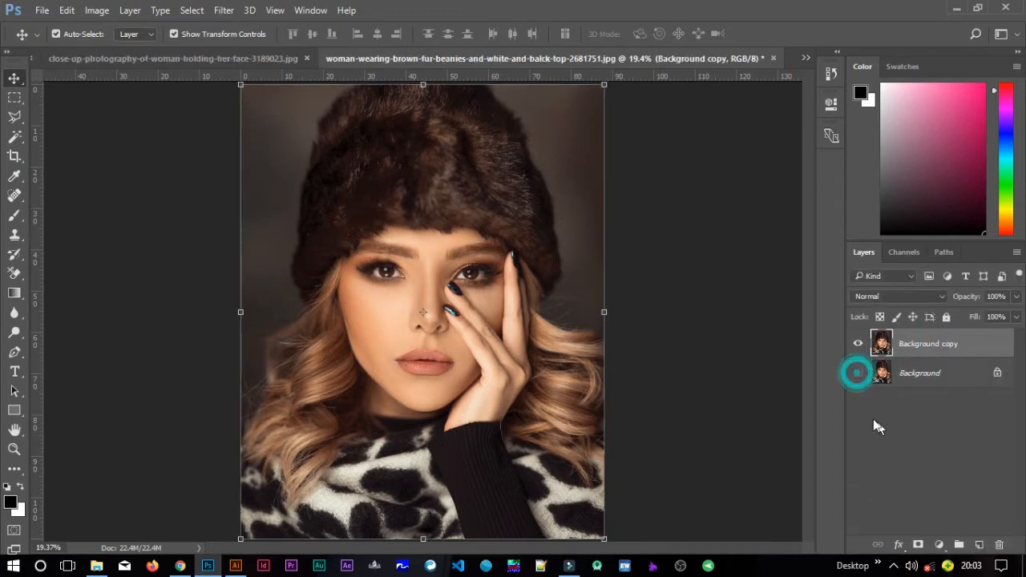
double_click(943, 345)
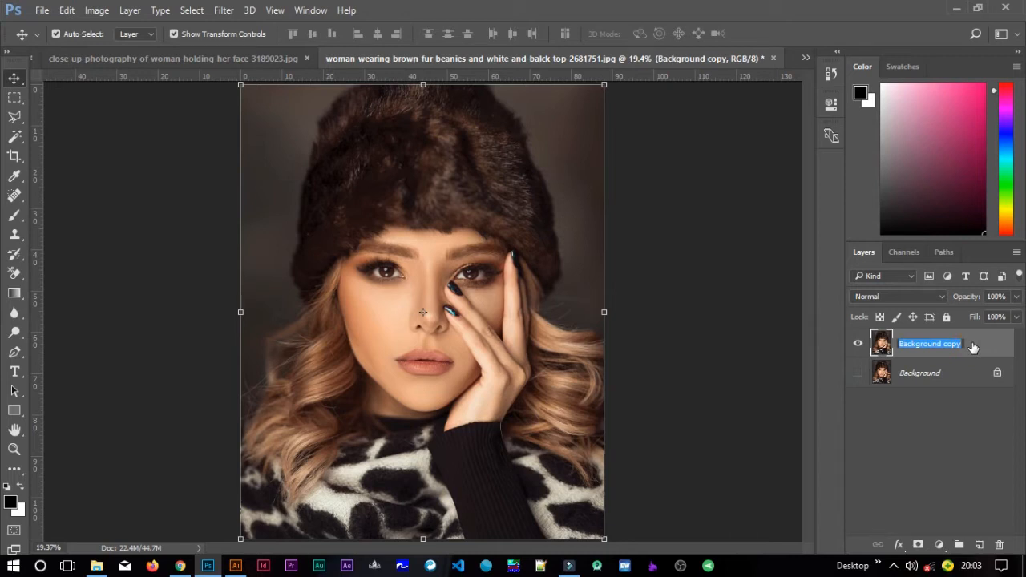
type("Mode")
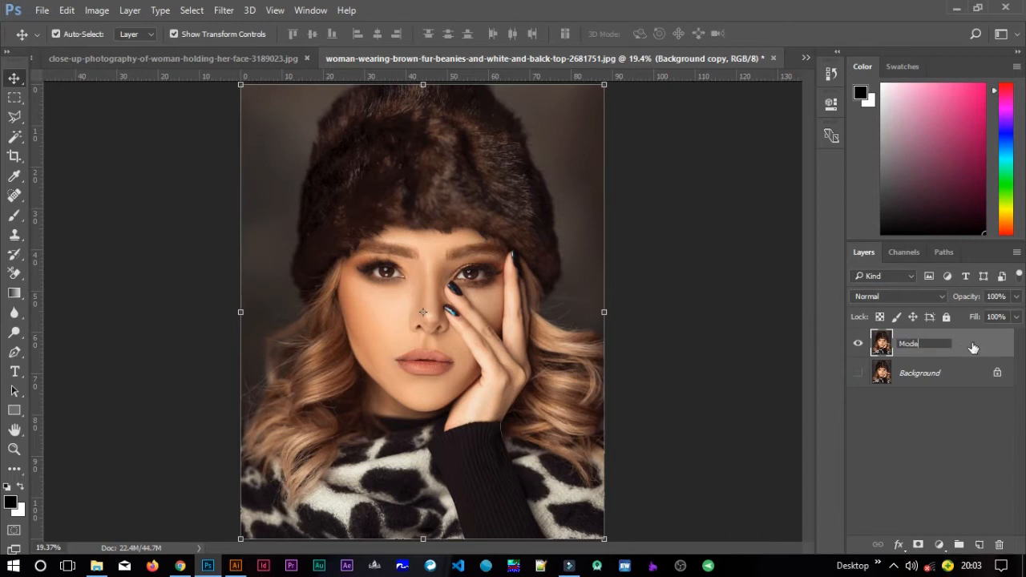
type("l")
left_click(970, 346)
left_click(642, 407)
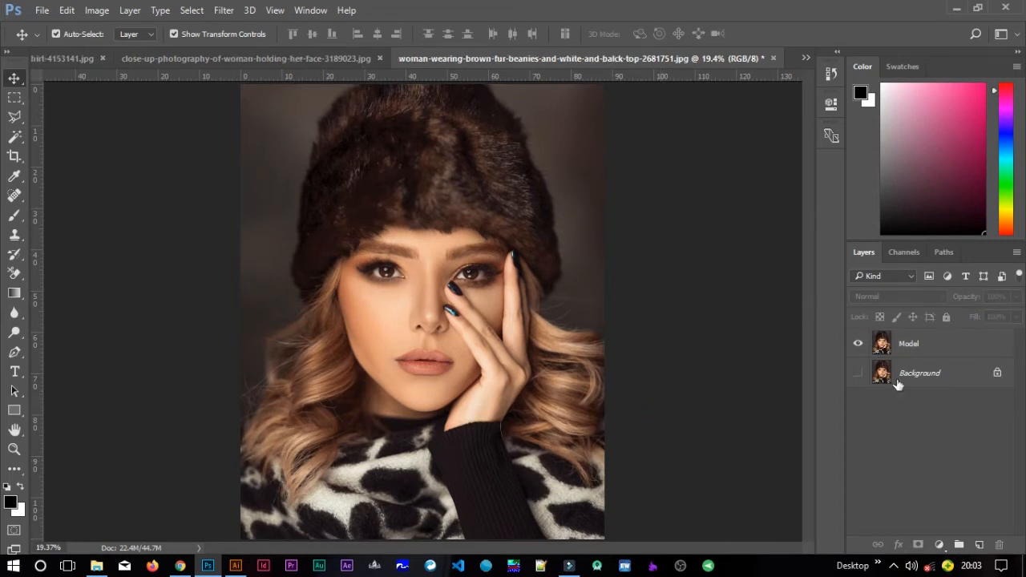
Step: Add a Solid Color fill layer above the Model layer using the colour #cd201f
left_click(954, 346)
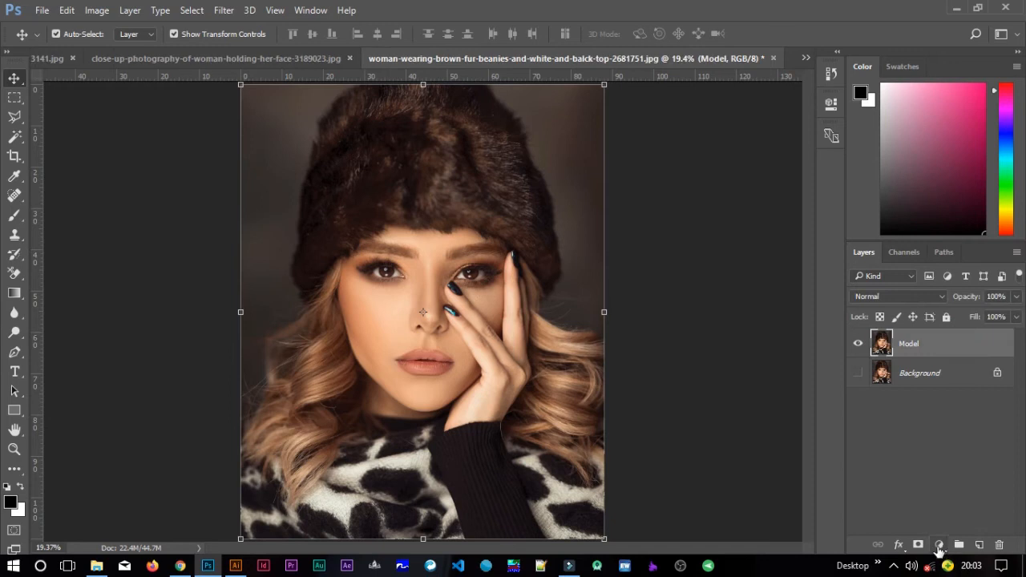
left_click(940, 545)
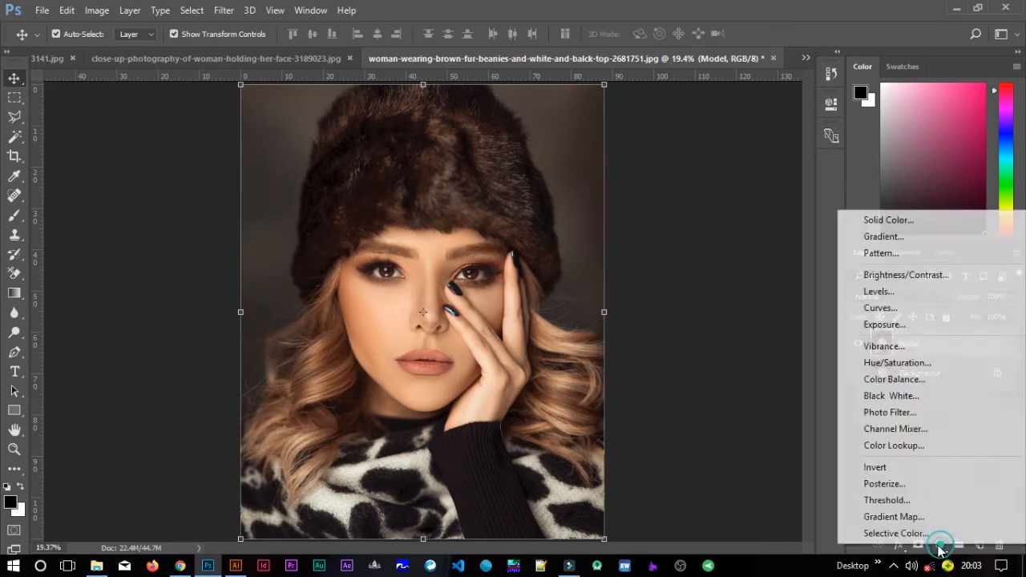
left_click(900, 227)
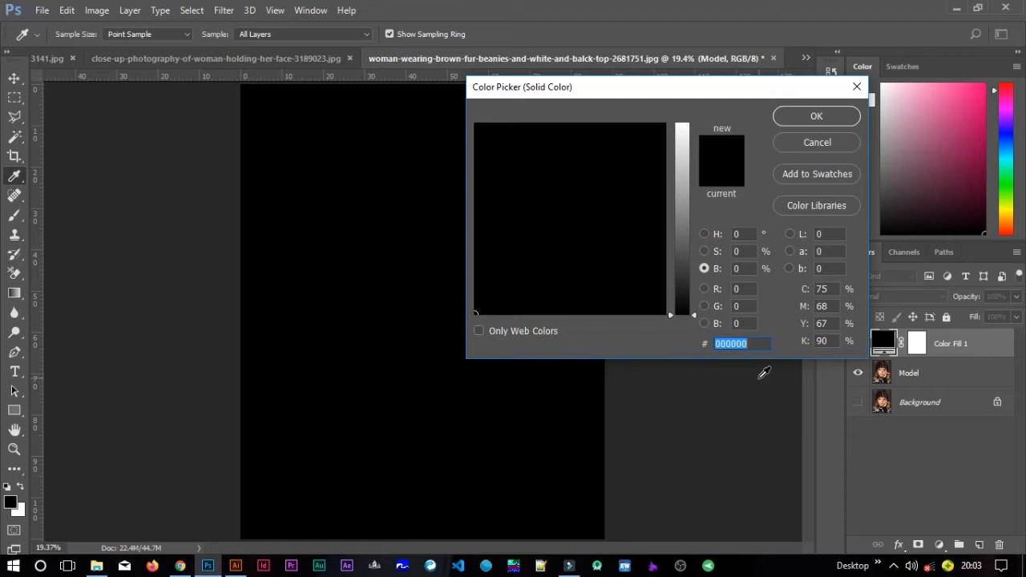
type("cd")
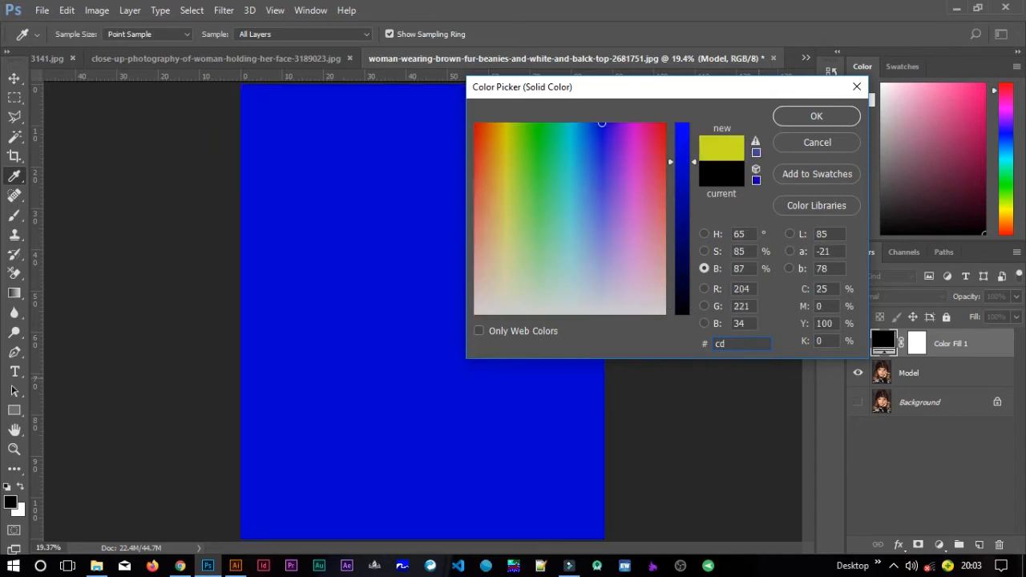
type("201f")
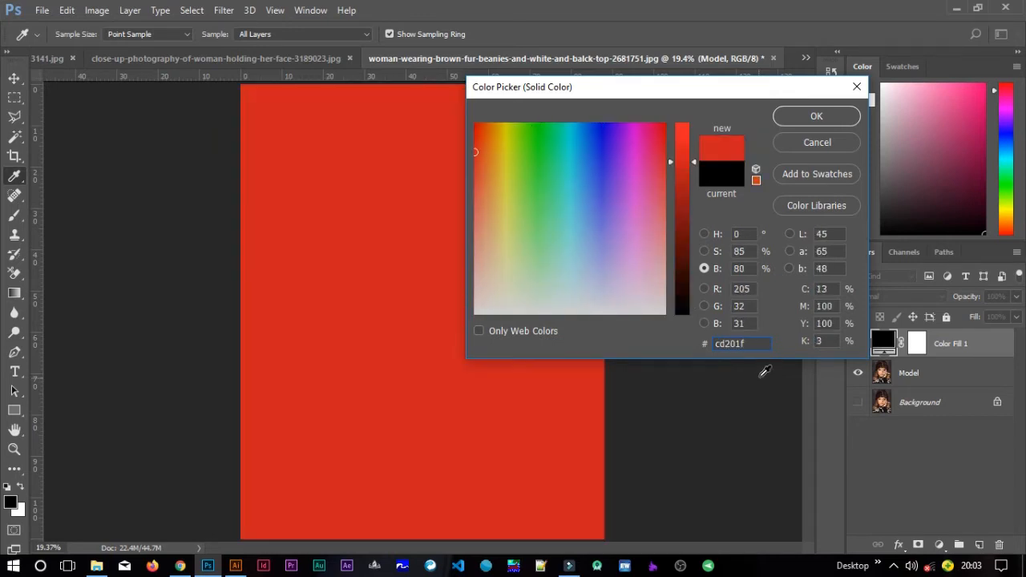
left_click(810, 114)
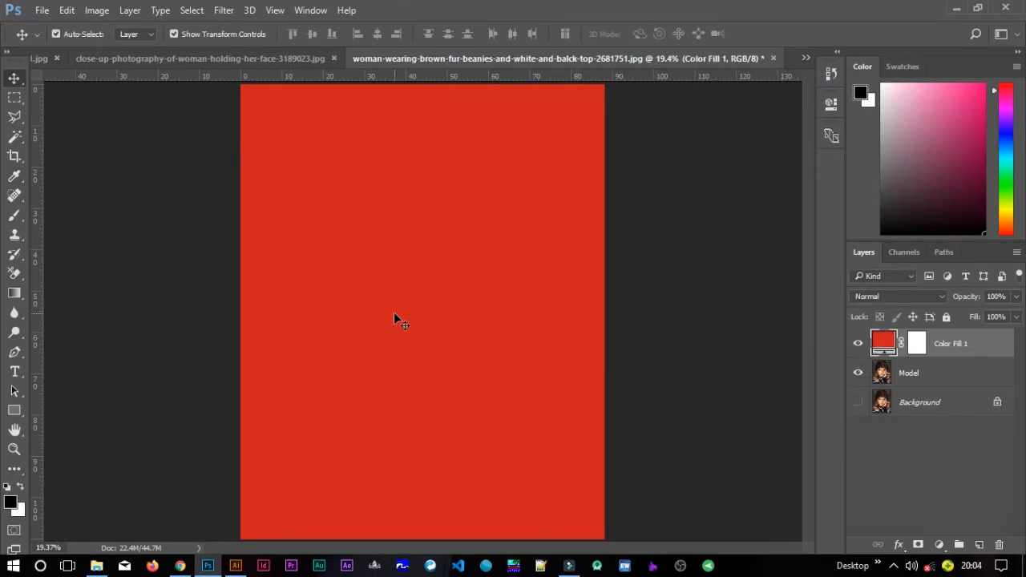
Step: Hide the red fill layer to examine the model's lips up close, and show the fill again
scroll(394, 311, "down", 1)
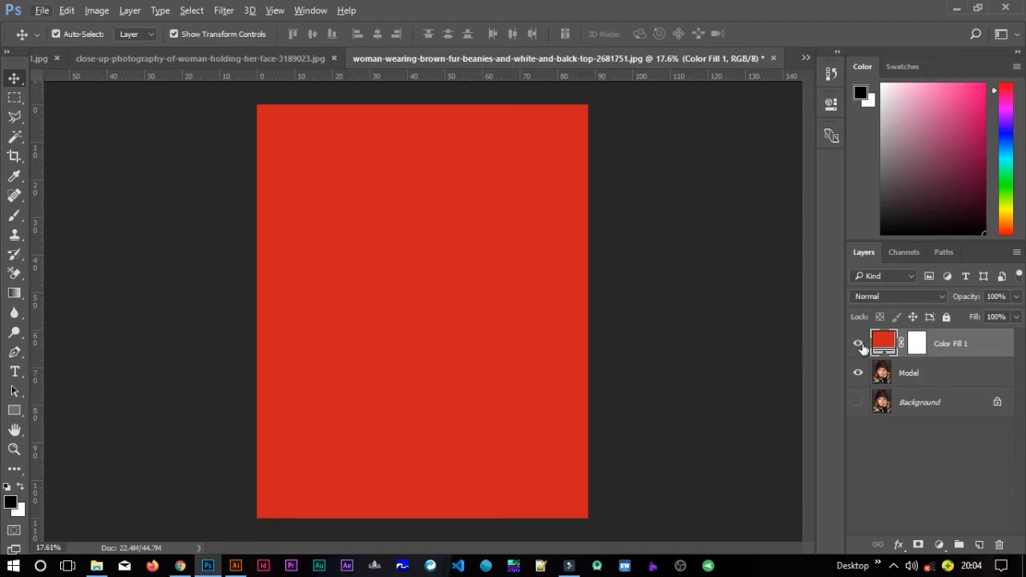
left_click(917, 345)
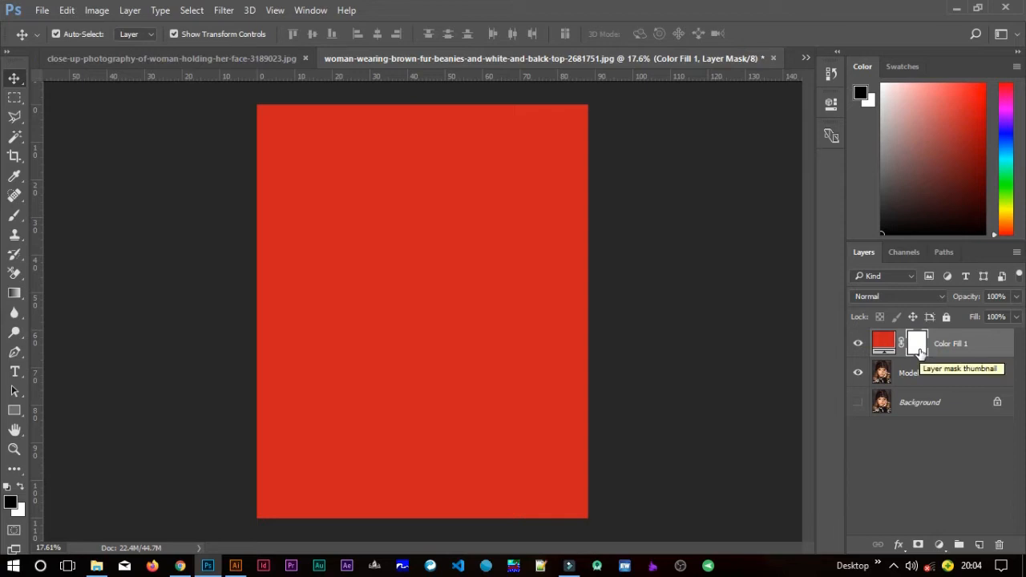
left_click(858, 344)
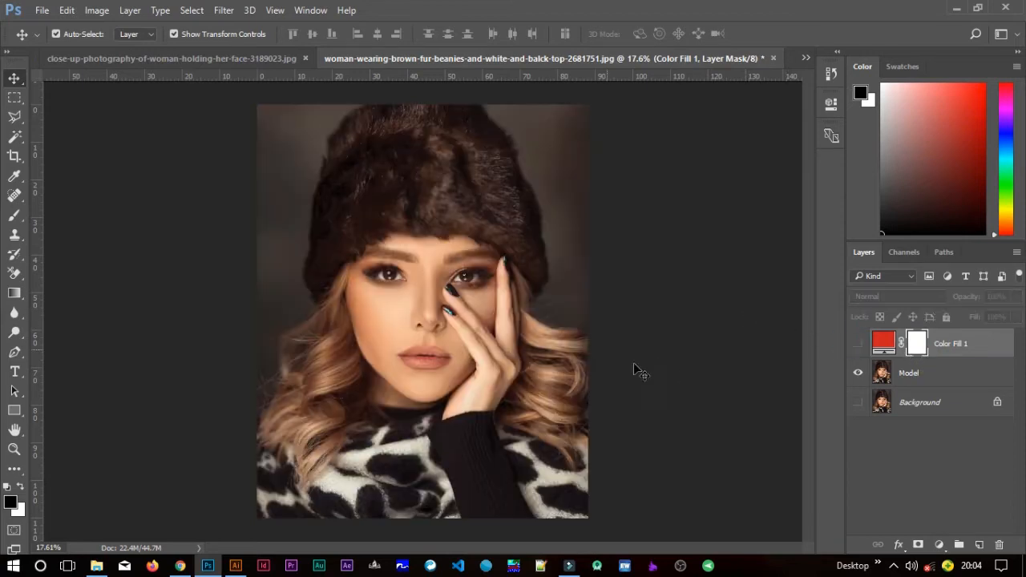
scroll(421, 348, "up", 3)
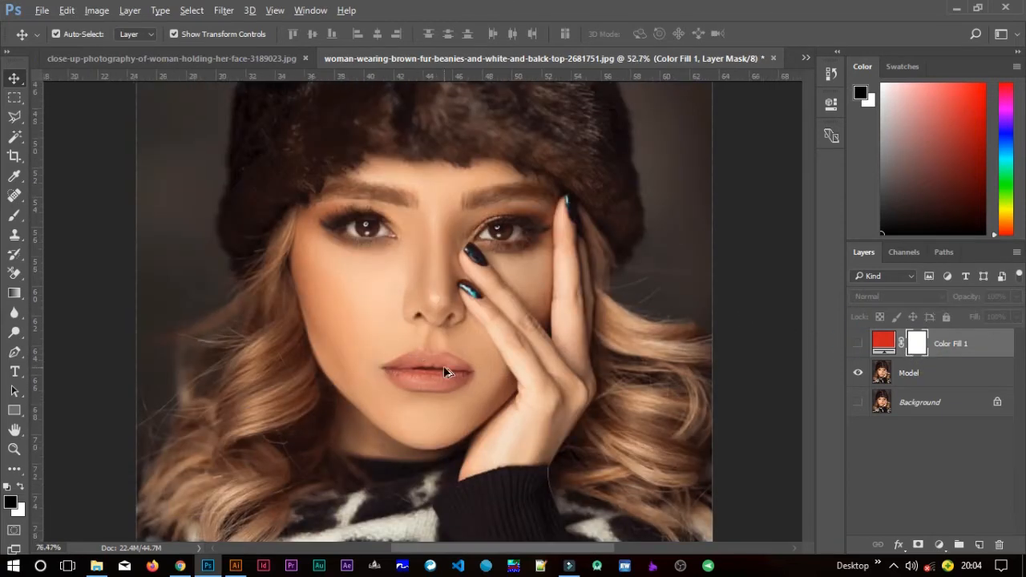
scroll(445, 403, "up", 4)
scroll(468, 319, "down", 3)
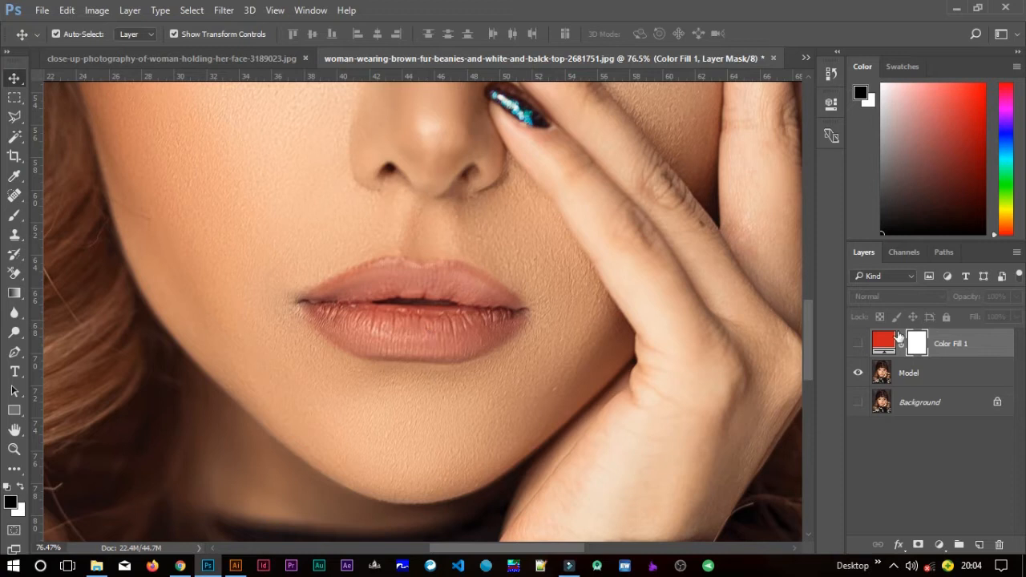
left_click(858, 344)
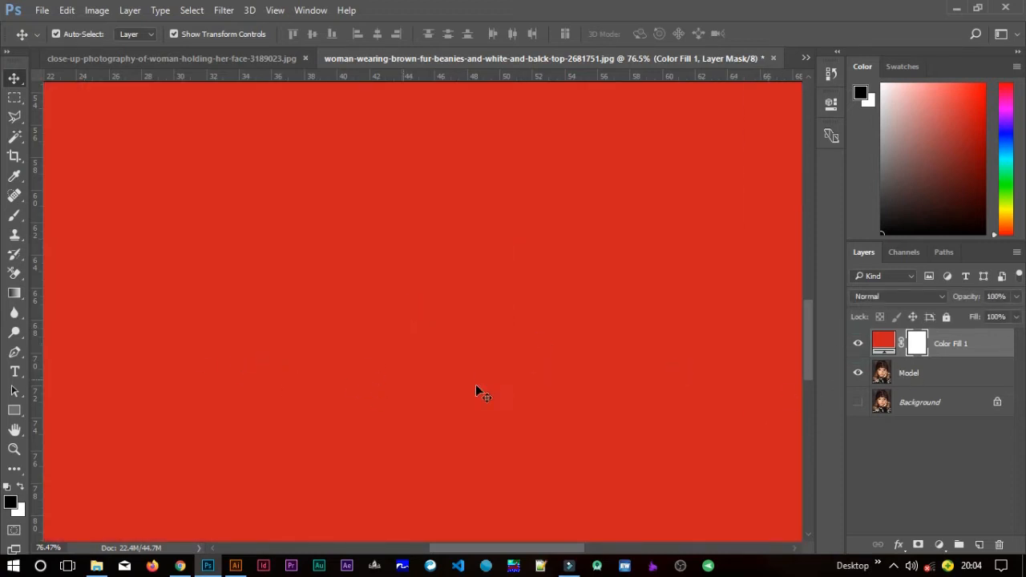
Step: Rename the red fill layer Lower lip dark
double_click(952, 345)
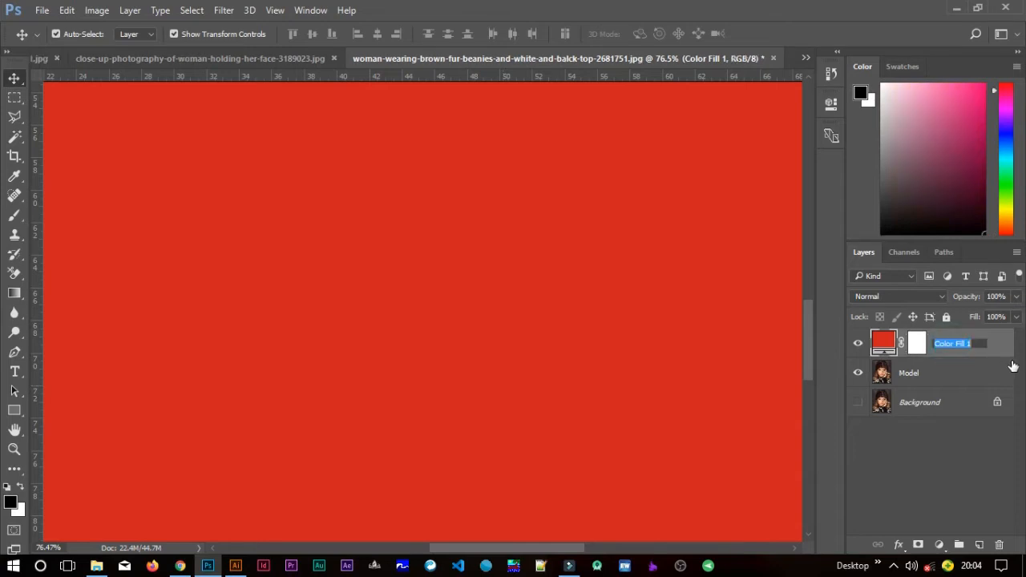
type("L")
type("ower lip dark")
key("Return")
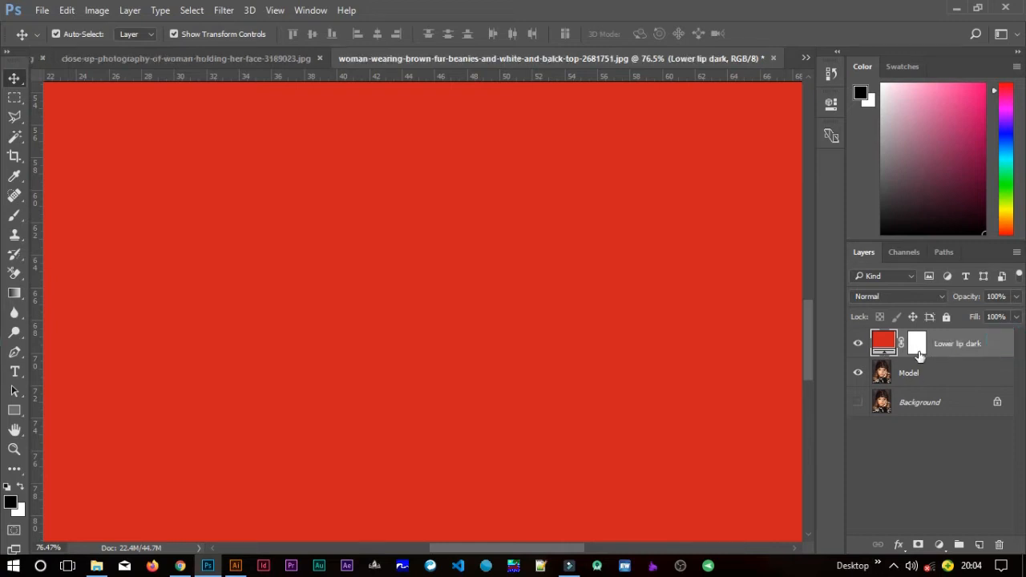
Step: Invert the Lower lip dark layer's mask to black and set the layer's blend mode to Multiply
left_click(918, 351)
key("ctrl")
key("ctrl+i")
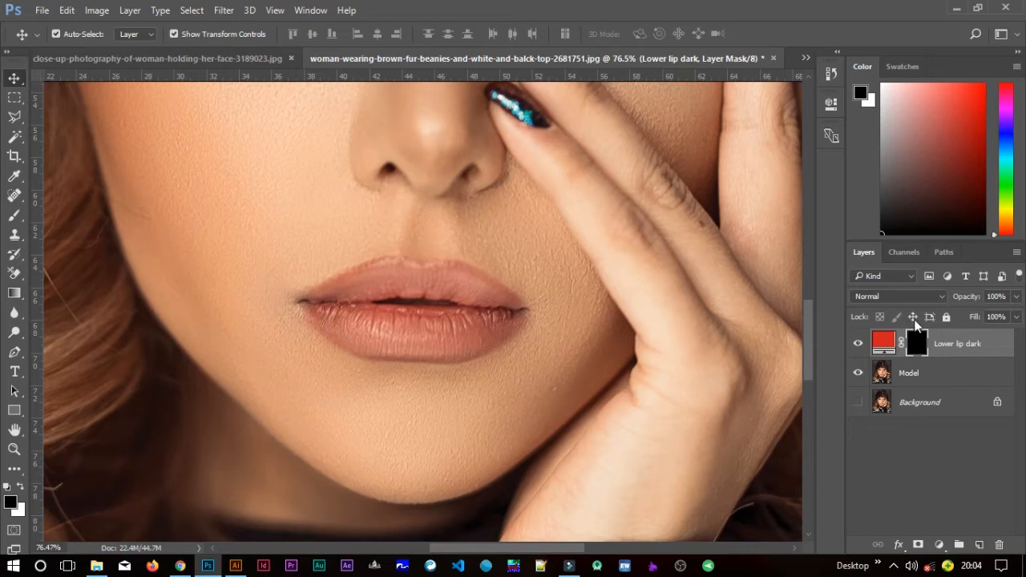
left_click(905, 297)
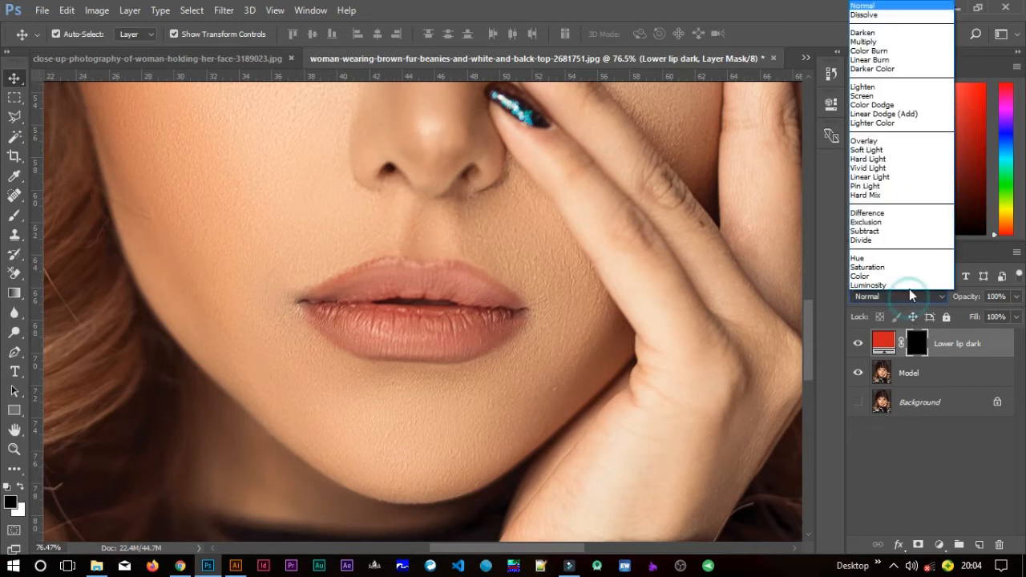
left_click(862, 41)
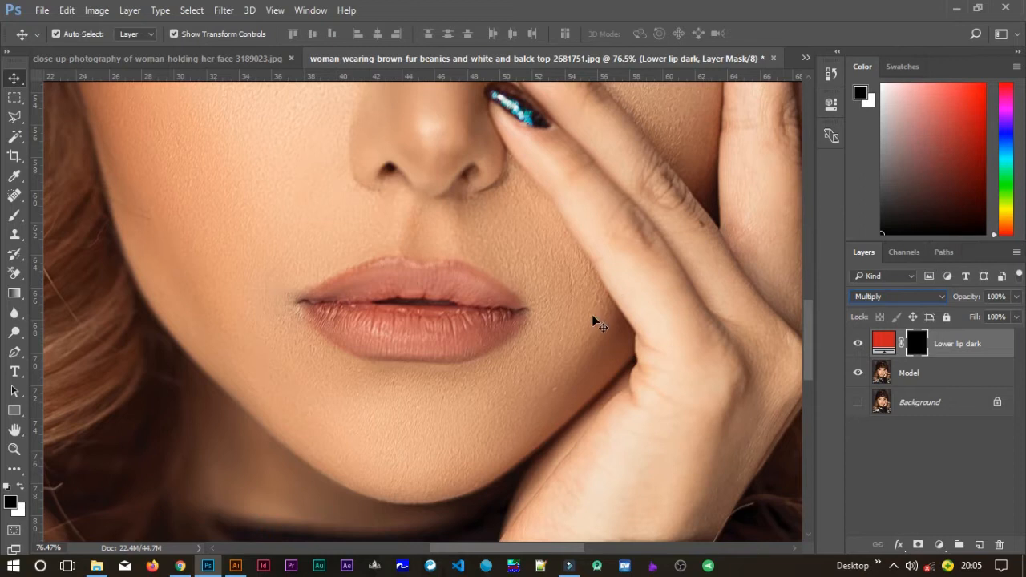
Step: Set up a soft Brush with a size of 50 px and a flow of 51% for painting the lips
left_click(15, 215)
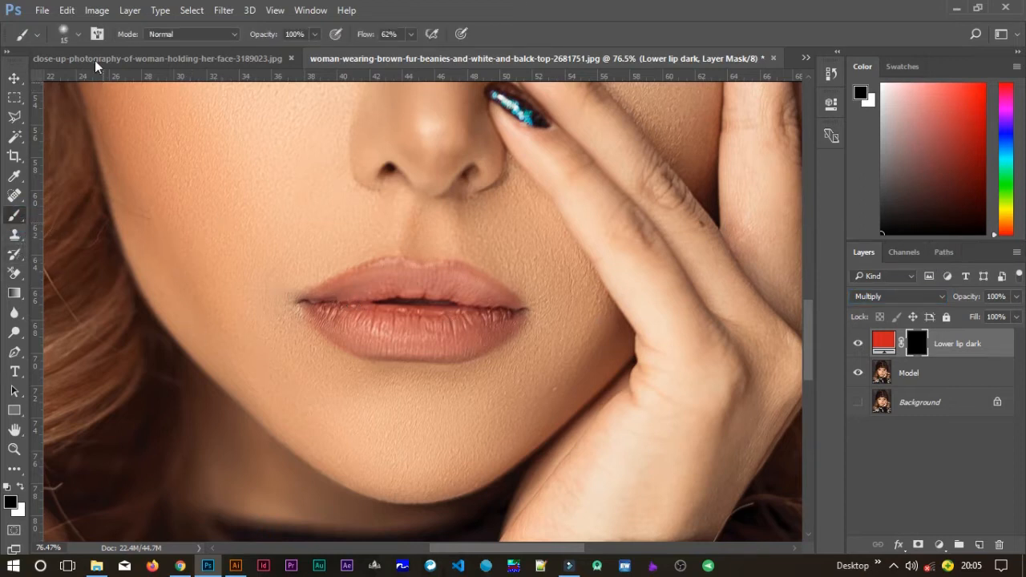
left_click(78, 33)
left_click_drag(97, 78, 107, 78)
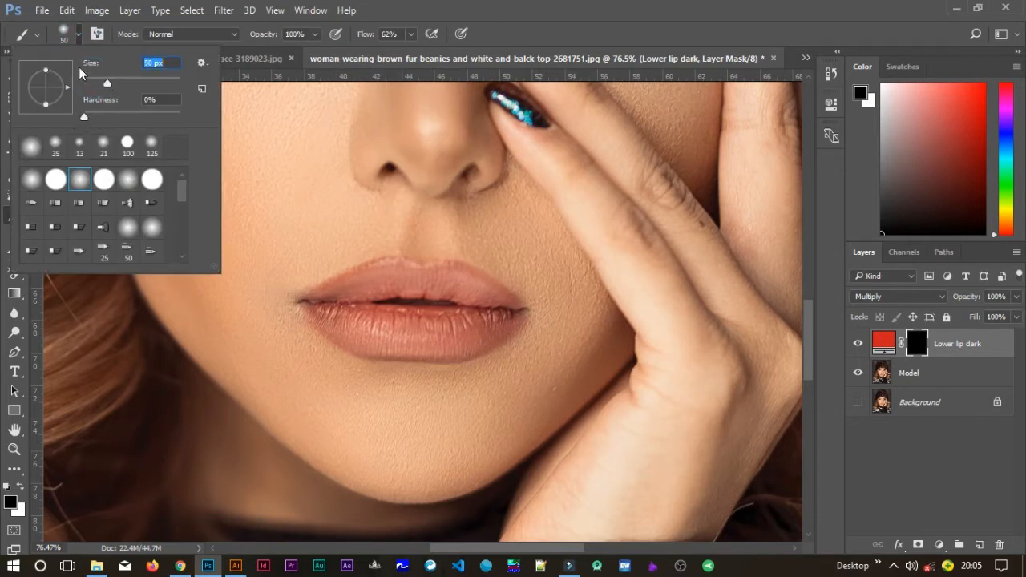
left_click(79, 32)
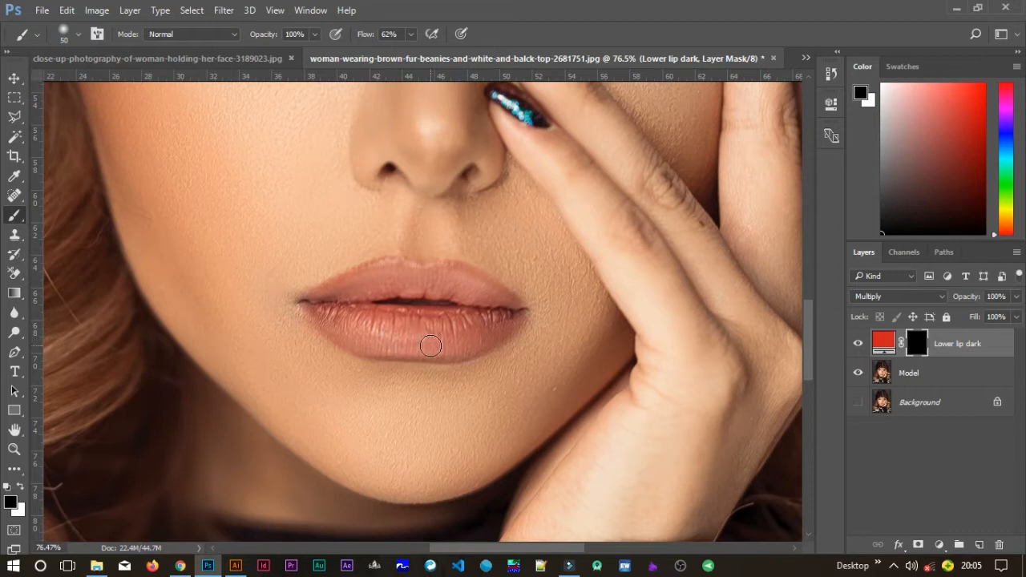
scroll(438, 345, "up", 5)
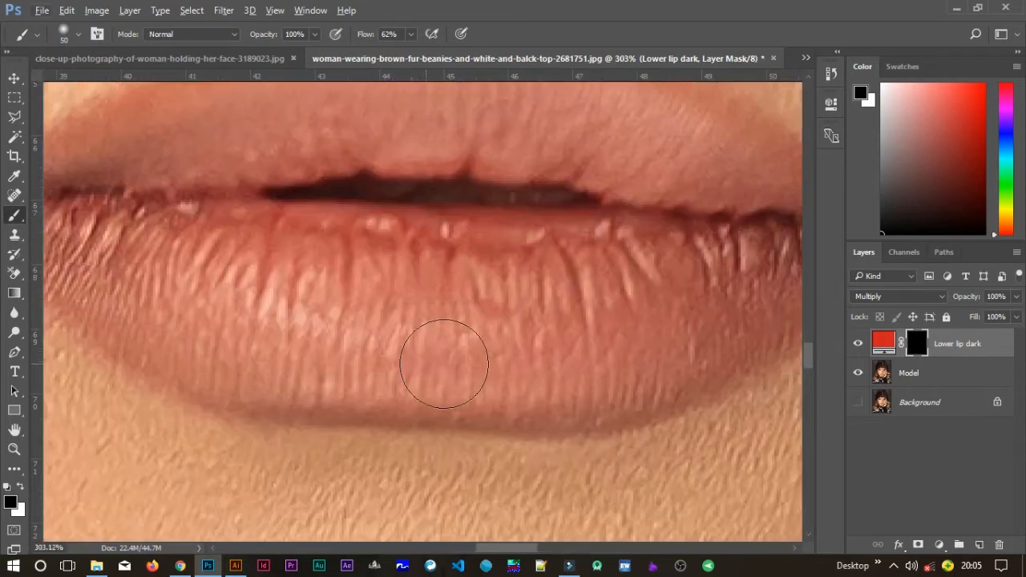
scroll(481, 337, "down", 2)
scroll(483, 340, "down", 1)
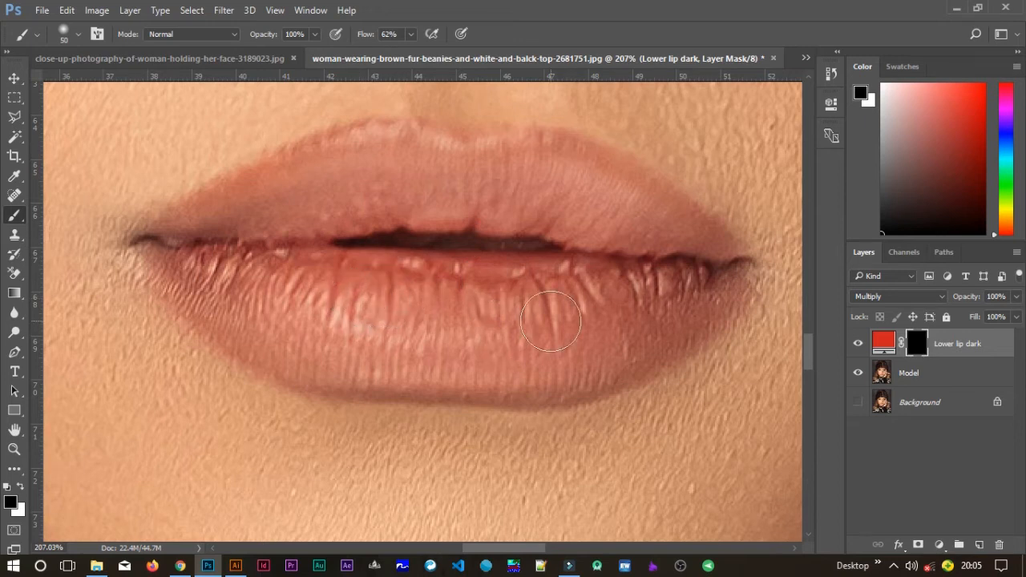
left_click(411, 34)
left_click_drag(409, 50, 403, 53)
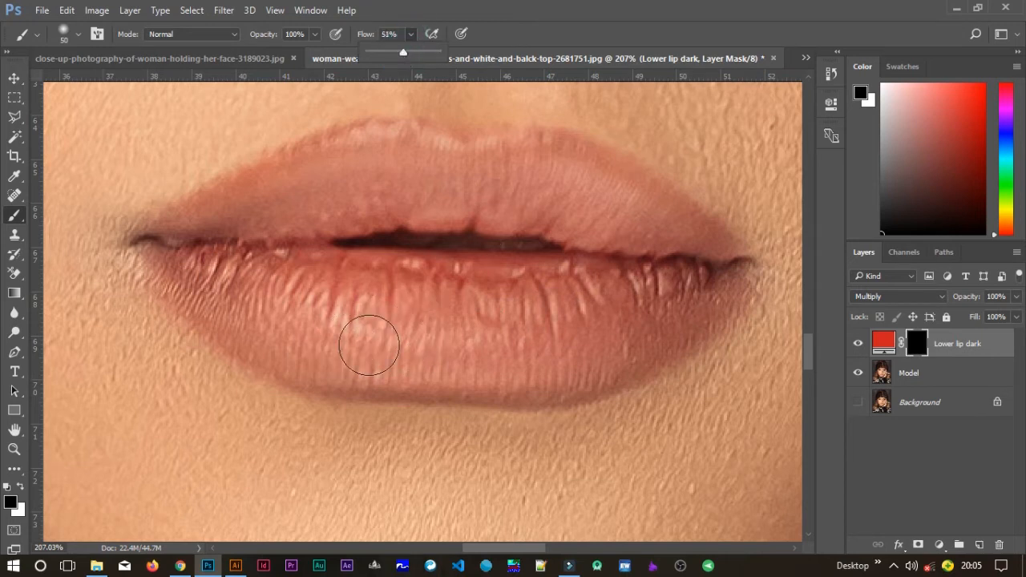
Step: Reduce the brush to 20 px, switch the foreground to white, and paint along the lower lip's outline on the mask
key("bracketleft")
key("bracketleft")
key("bracketleft")
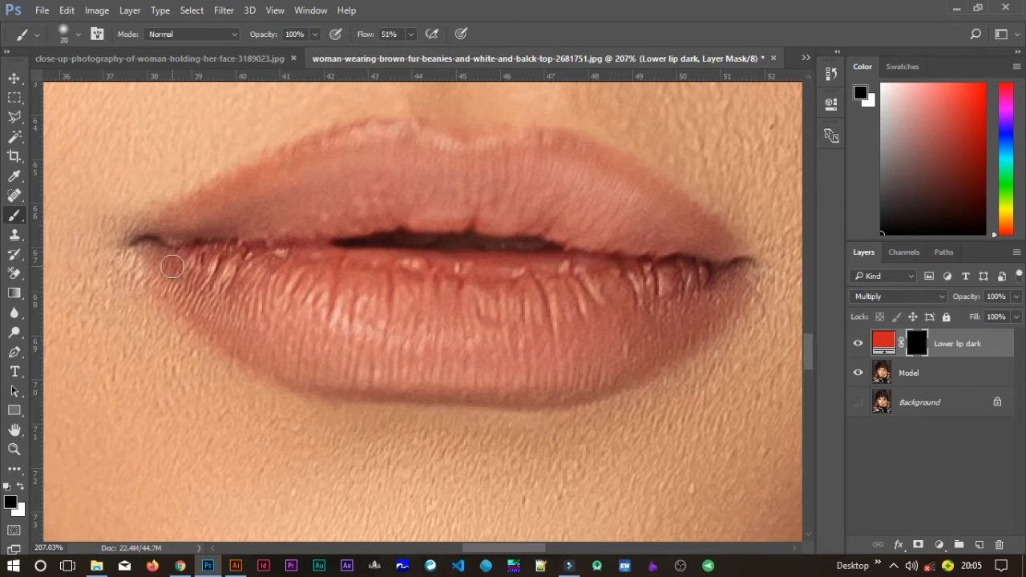
left_click_drag(156, 256, 192, 307)
key("x")
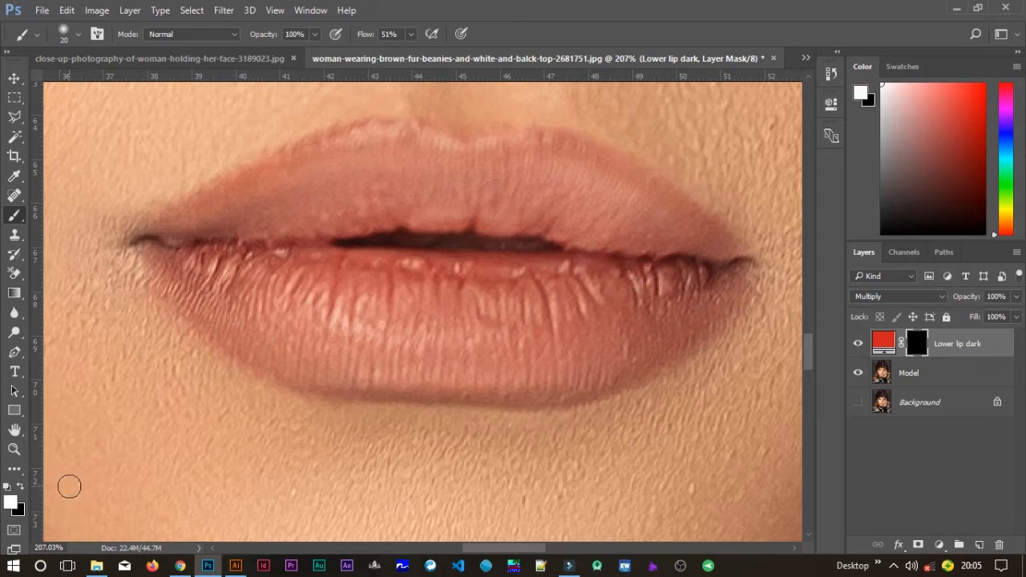
mouse_move(158, 274)
left_mouse_down()
mouse_move(215, 337)
mouse_move(275, 375)
mouse_move(396, 399)
mouse_move(546, 405)
mouse_move(672, 370)
mouse_move(712, 333)
mouse_move(744, 277)
mouse_move(556, 267)
left_mouse_up()
mouse_move(519, 265)
left_mouse_down()
mouse_move(210, 252)
mouse_move(161, 256)
mouse_move(183, 281)
left_mouse_up()
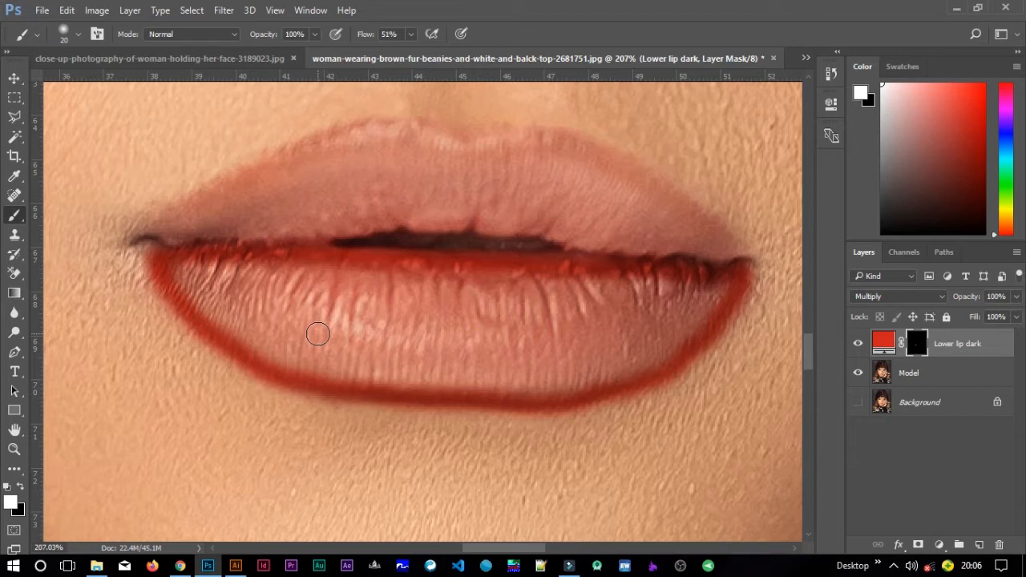
Step: Enlarge the brush to 40 px, set its flow to 100%, and paint the interior of the lower lip on the mask
key("bracketright")
key("bracketright")
left_click(412, 35)
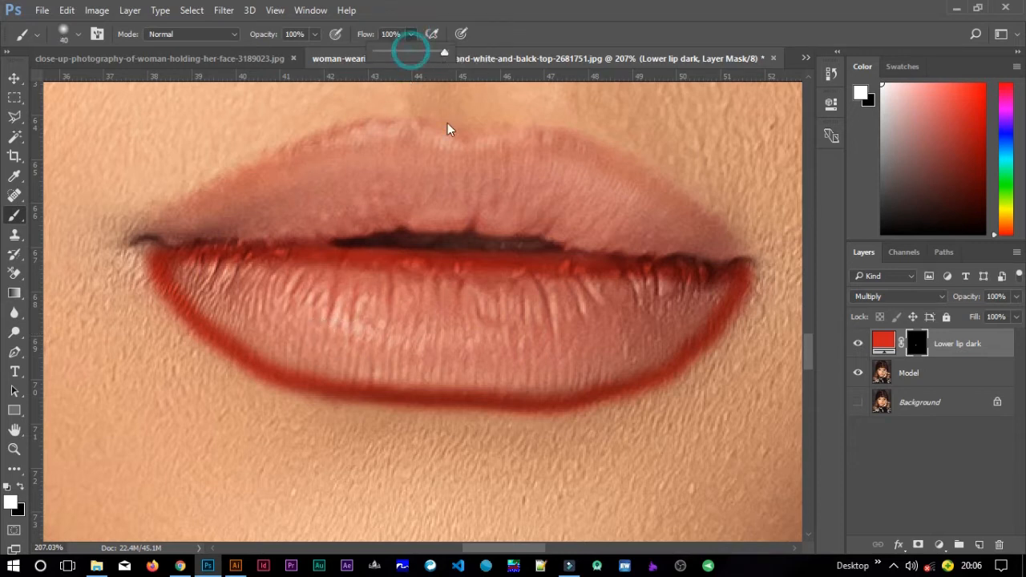
mouse_move(412, 328)
left_mouse_down()
mouse_move(561, 341)
mouse_move(491, 289)
mouse_move(296, 281)
mouse_move(240, 293)
mouse_move(413, 357)
mouse_move(564, 324)
mouse_move(537, 290)
mouse_move(641, 298)
mouse_move(574, 315)
mouse_move(493, 295)
mouse_move(522, 308)
left_mouse_up()
mouse_move(342, 318)
left_mouse_down()
mouse_move(282, 337)
mouse_move(389, 369)
mouse_move(429, 362)
mouse_move(501, 378)
mouse_move(565, 377)
mouse_move(481, 383)
mouse_move(598, 365)
mouse_move(664, 339)
mouse_move(593, 383)
mouse_move(539, 393)
mouse_move(437, 375)
mouse_move(405, 385)
mouse_move(351, 378)
mouse_move(234, 320)
mouse_move(264, 353)
mouse_move(188, 272)
mouse_move(213, 287)
mouse_move(249, 278)
mouse_move(197, 280)
mouse_move(188, 252)
mouse_move(311, 292)
left_mouse_up()
mouse_move(424, 295)
left_mouse_down()
mouse_move(625, 298)
mouse_move(677, 309)
mouse_move(666, 317)
mouse_move(696, 303)
left_mouse_up()
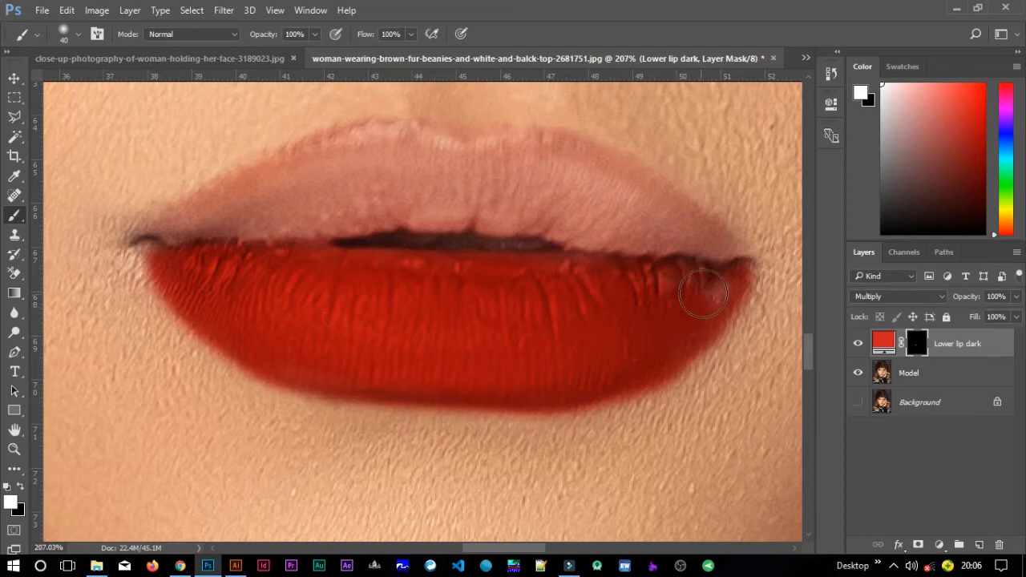
Step: Reduce the brush to 20 px and paint the remaining gaps at the lower lip's corners and edge on the mask
key("bracketleft")
key("bracketleft")
key("bracketleft")
key("bracketleft")
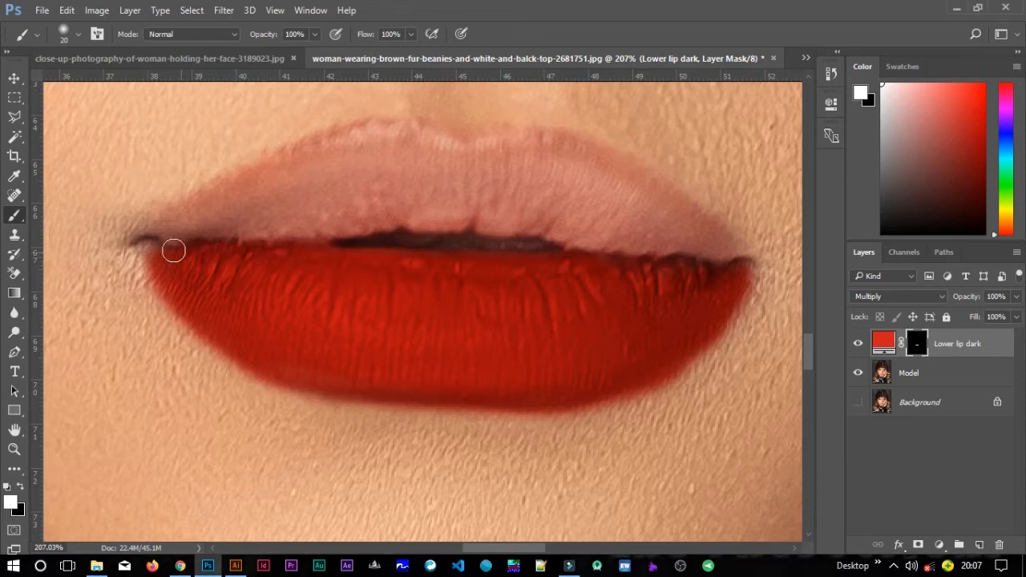
mouse_move(142, 247)
left_mouse_down()
mouse_move(162, 268)
mouse_move(138, 249)
mouse_move(259, 364)
mouse_move(576, 397)
mouse_move(335, 389)
mouse_move(257, 366)
left_mouse_up()
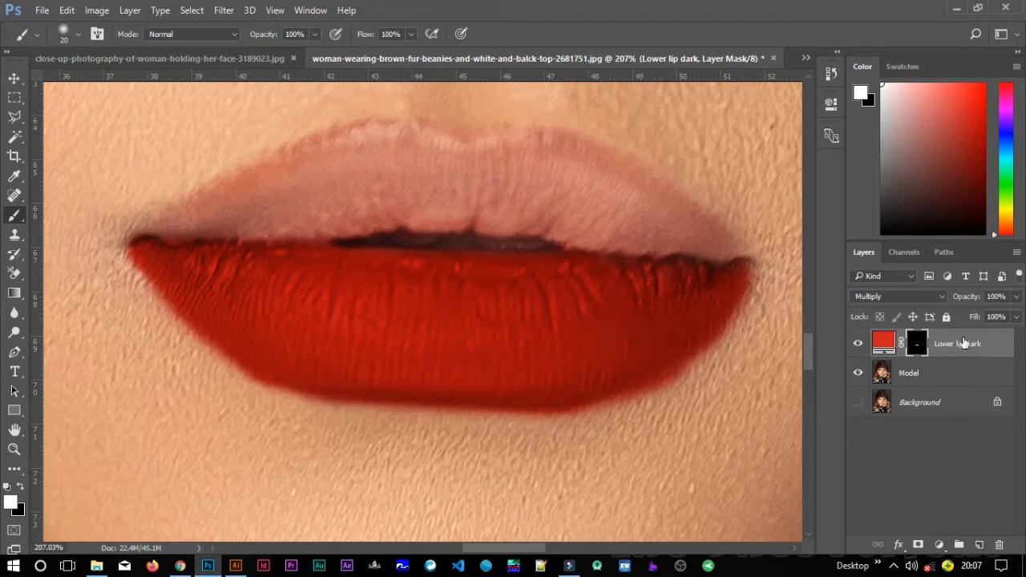
Step: Compare the lower lip with and without the Lower lip dark layer and examine it at full-portrait and close-up scale
left_click(858, 343)
left_click(859, 343)
scroll(467, 321, "down", 5)
scroll(484, 320, "down", 4)
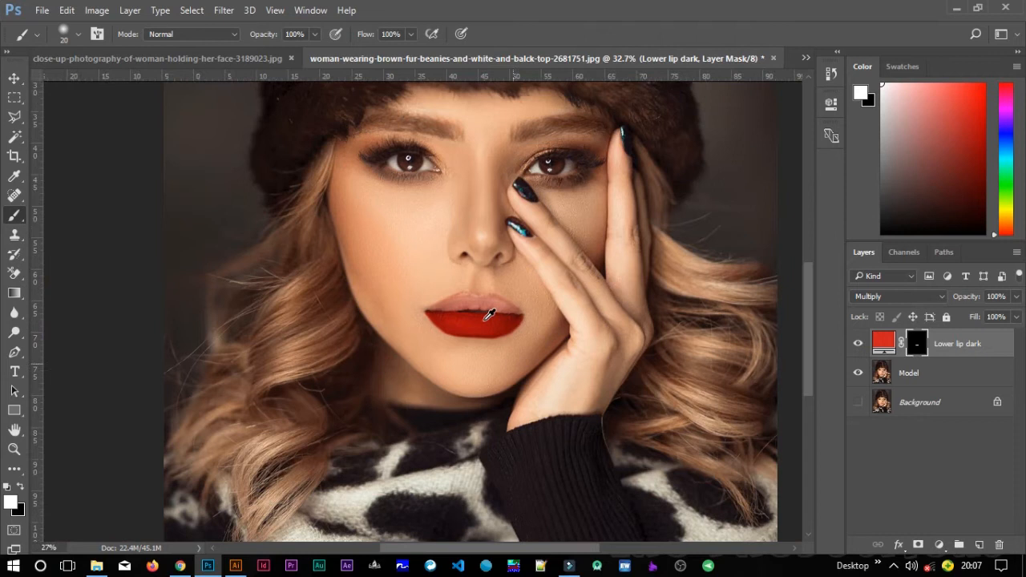
scroll(489, 316, "down", 3)
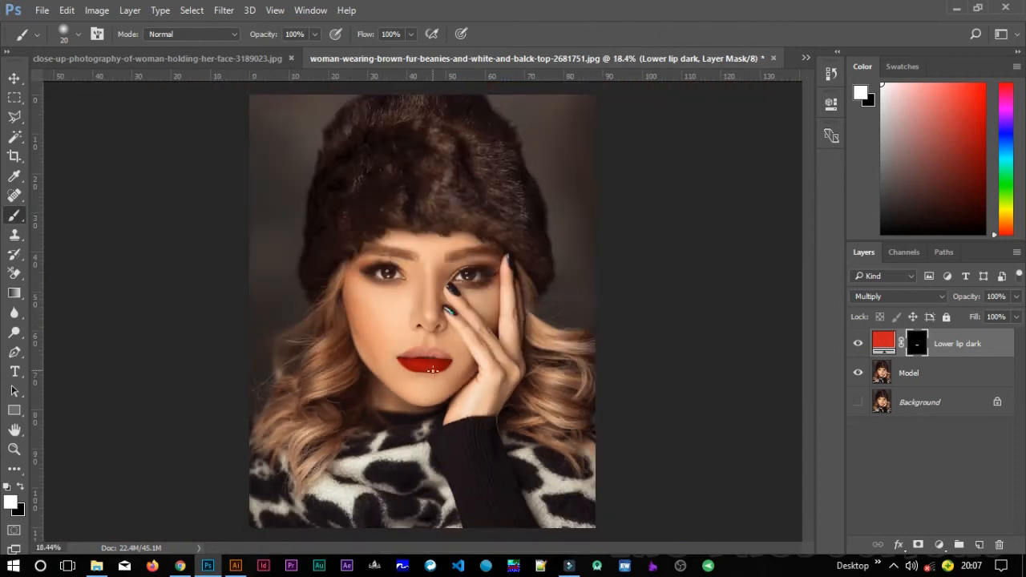
scroll(309, 361, "up", 2)
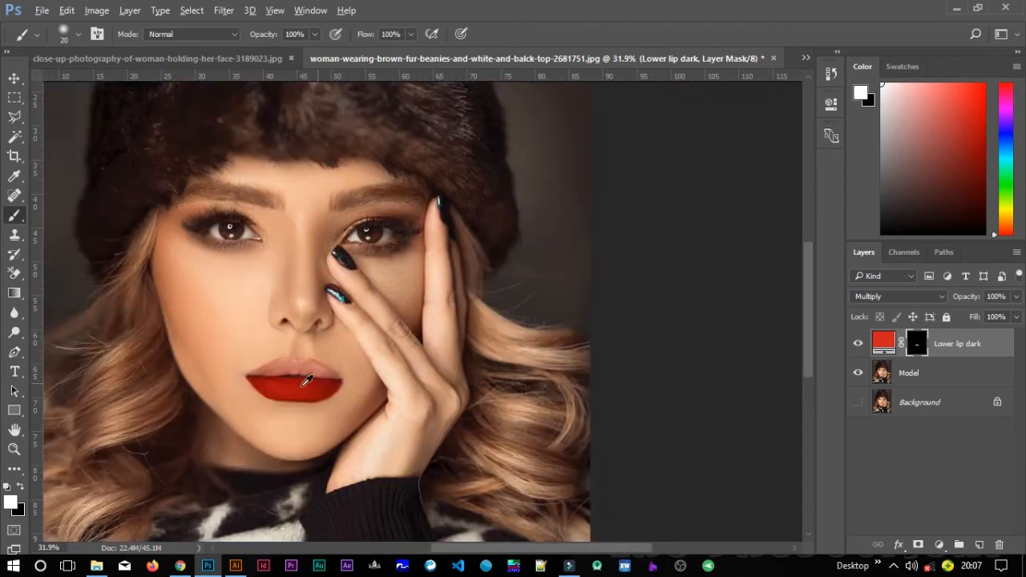
scroll(264, 385, "up", 2)
scroll(261, 385, "up", 2)
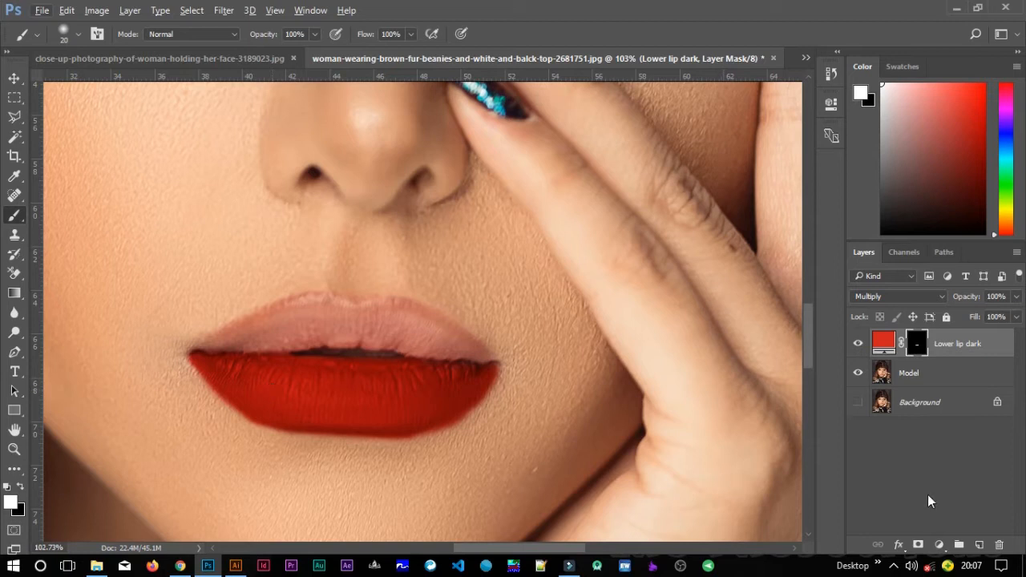
Step: In the Lower lip dark layer's Blend If settings, split the underlying layer's white slider to 141 / 211
double_click(1003, 342)
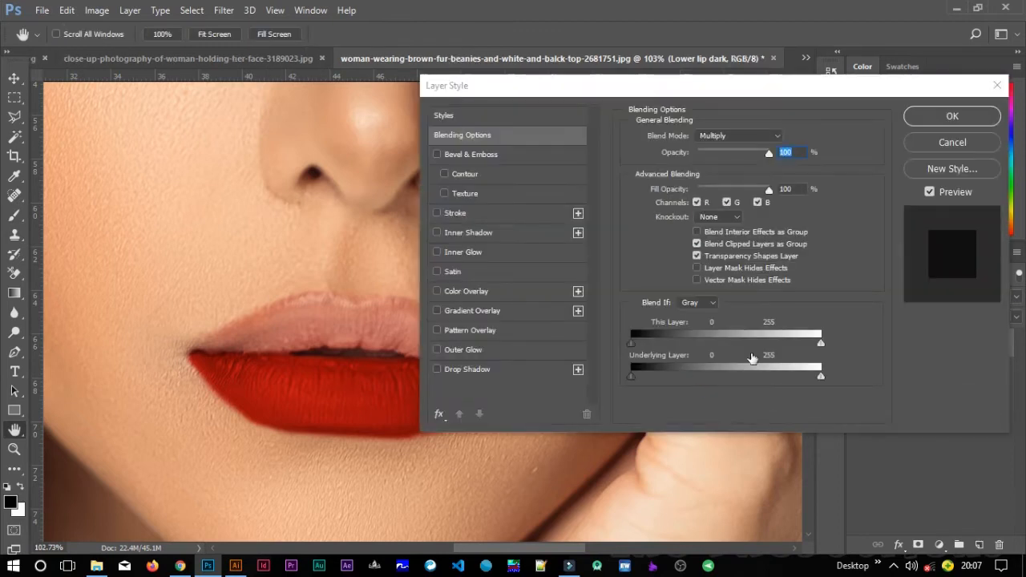
left_click_drag(709, 92, 870, 30)
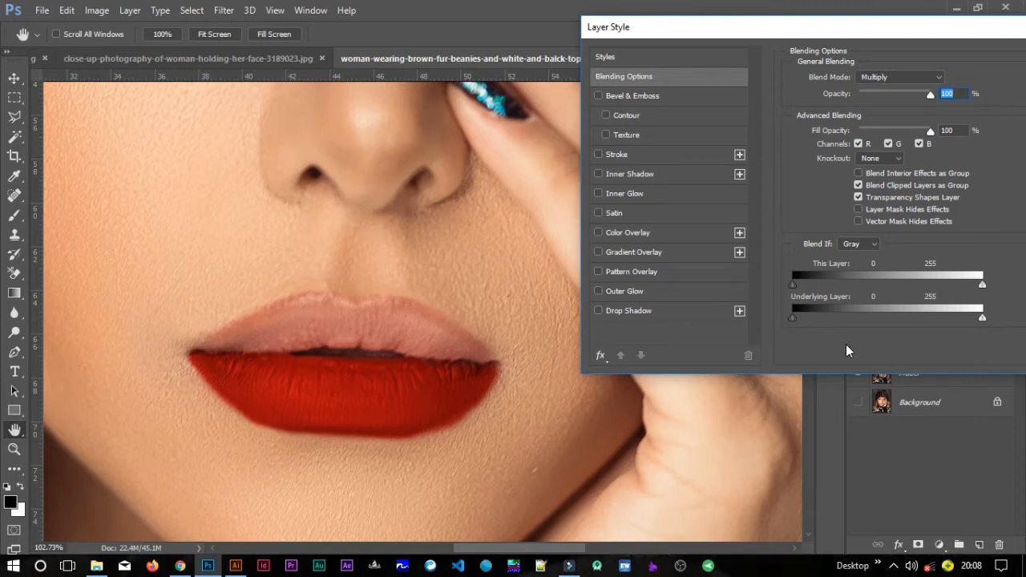
left_click_drag(982, 317, 926, 319)
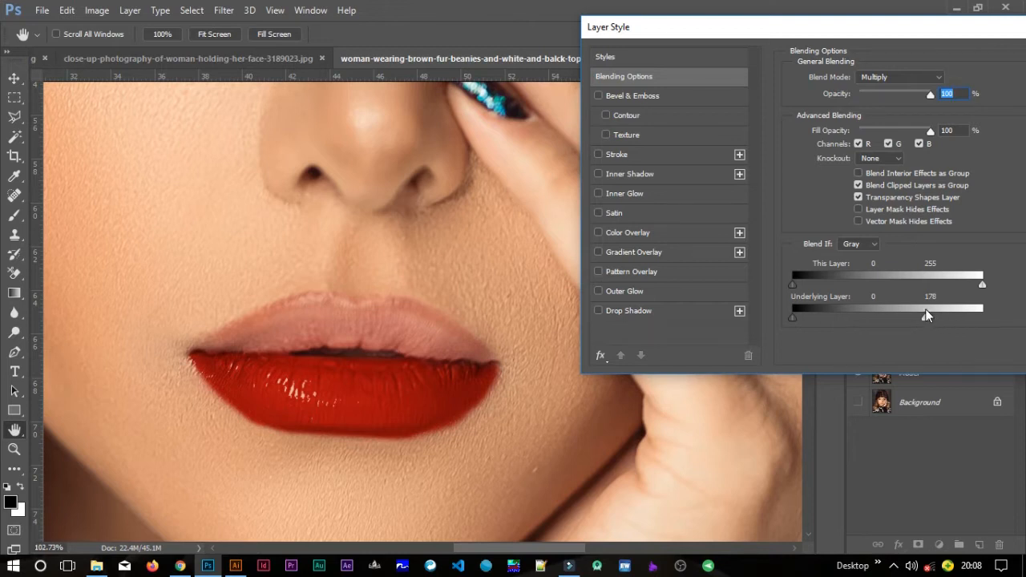
left_click_drag(927, 318, 939, 318, "alt")
left_click_drag(923, 318, 903, 322)
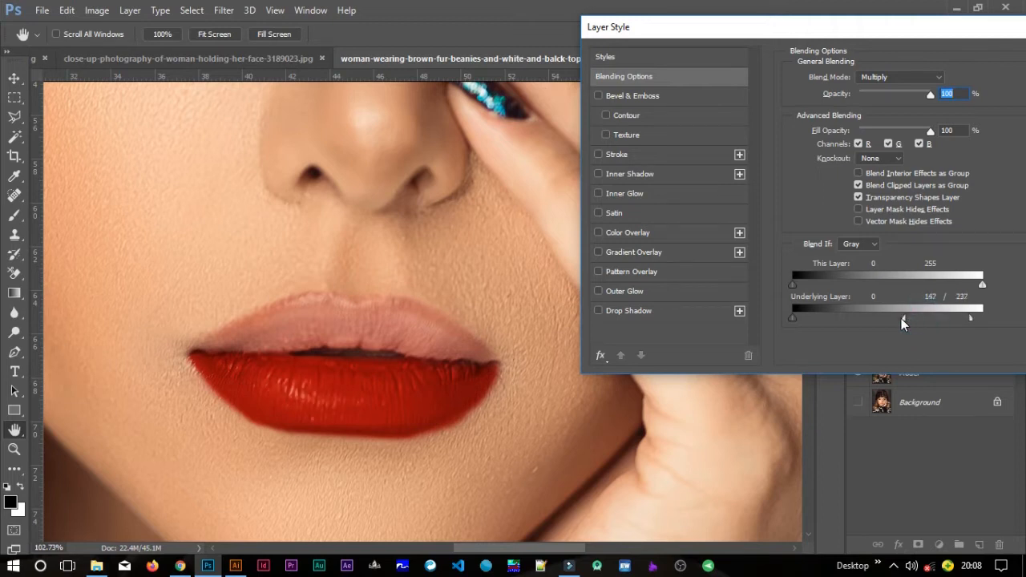
mouse_move(971, 318)
left_mouse_down()
mouse_move(947, 318)
mouse_move(970, 319)
left_mouse_up()
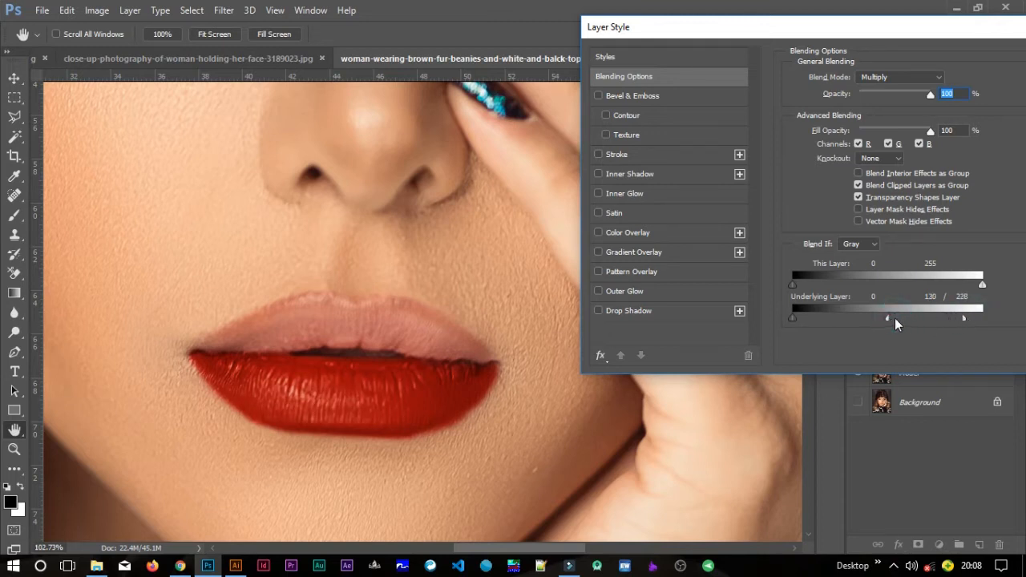
mouse_move(969, 318)
left_mouse_down()
mouse_move(892, 319)
mouse_move(950, 318)
left_mouse_up()
left_click_drag(905, 27, 615, 45)
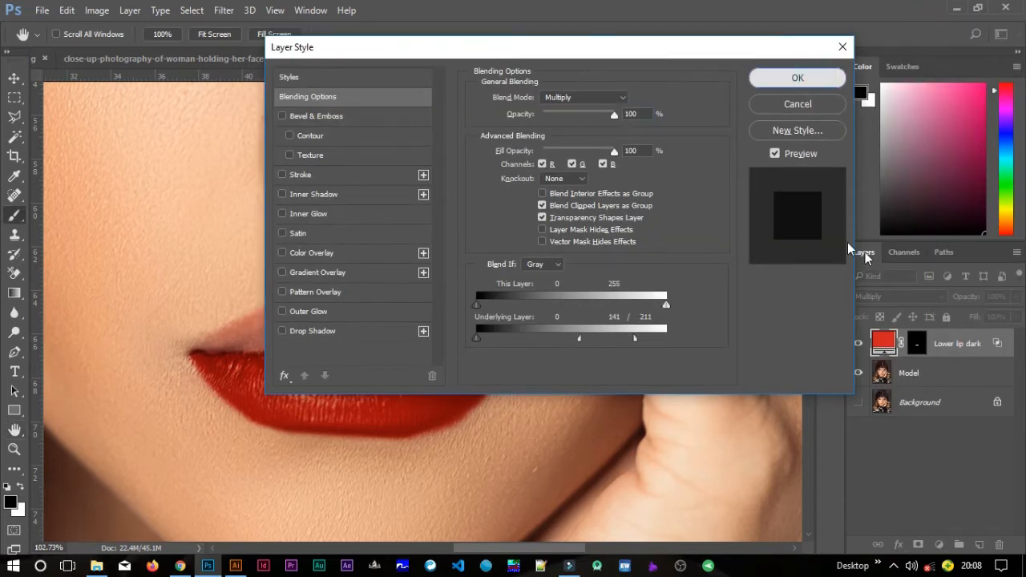
key("Return")
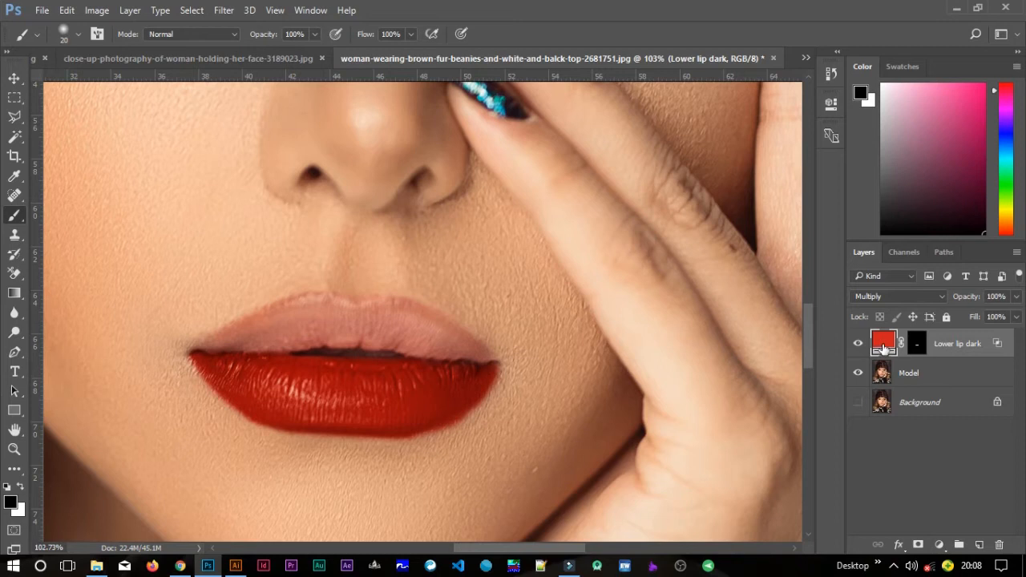
Step: Change the Lower lip dark layer's fill to a brighter, slightly orange red, #e12d1f
double_click(886, 345)
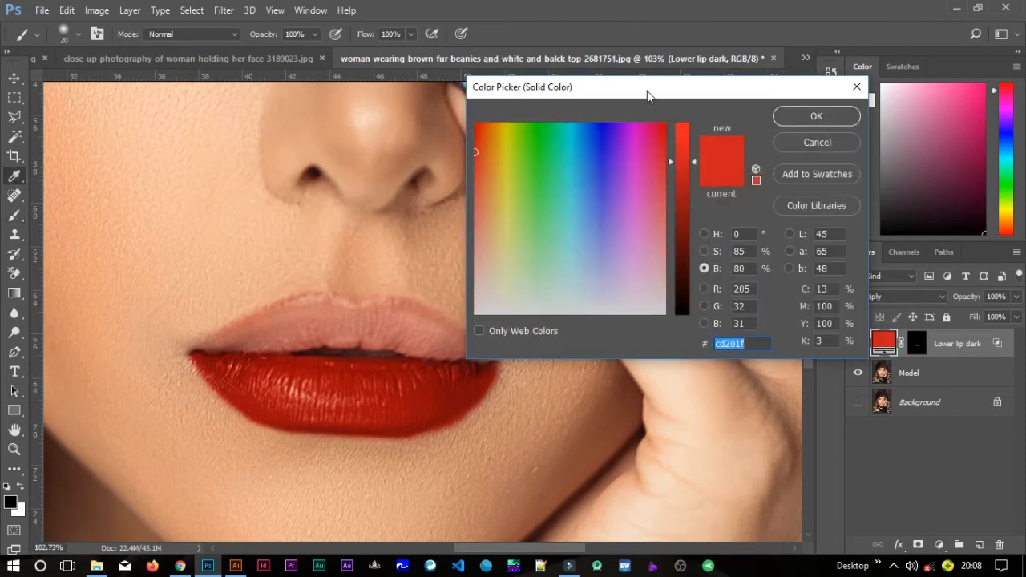
left_click_drag(647, 91, 730, 158)
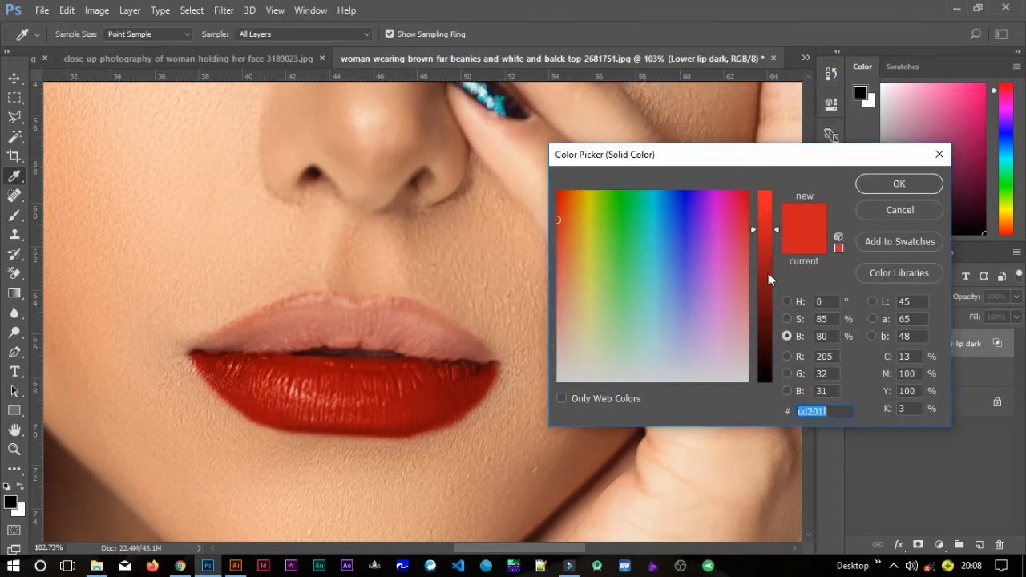
mouse_move(750, 228)
left_mouse_down()
mouse_move(752, 214)
mouse_move(754, 269)
mouse_move(756, 191)
mouse_move(754, 217)
left_mouse_up()
left_click(787, 318)
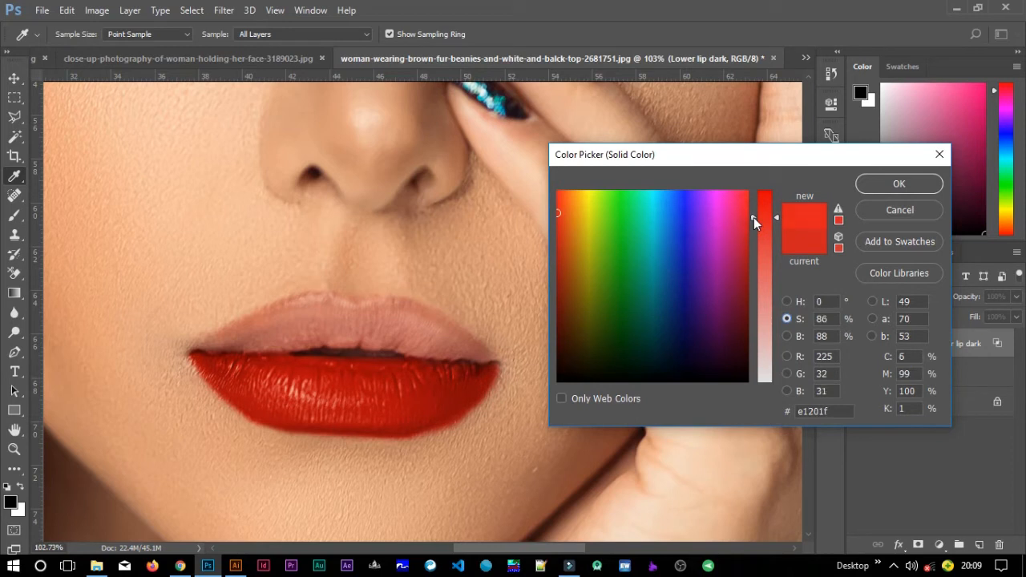
left_click(786, 302)
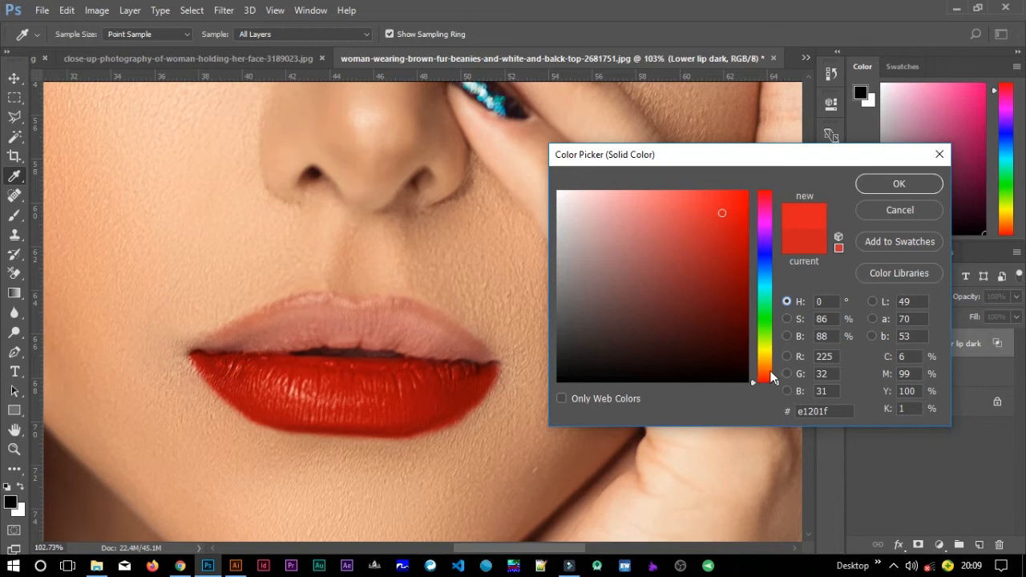
left_click_drag(753, 382, 754, 385)
left_click(753, 384)
left_click(886, 184)
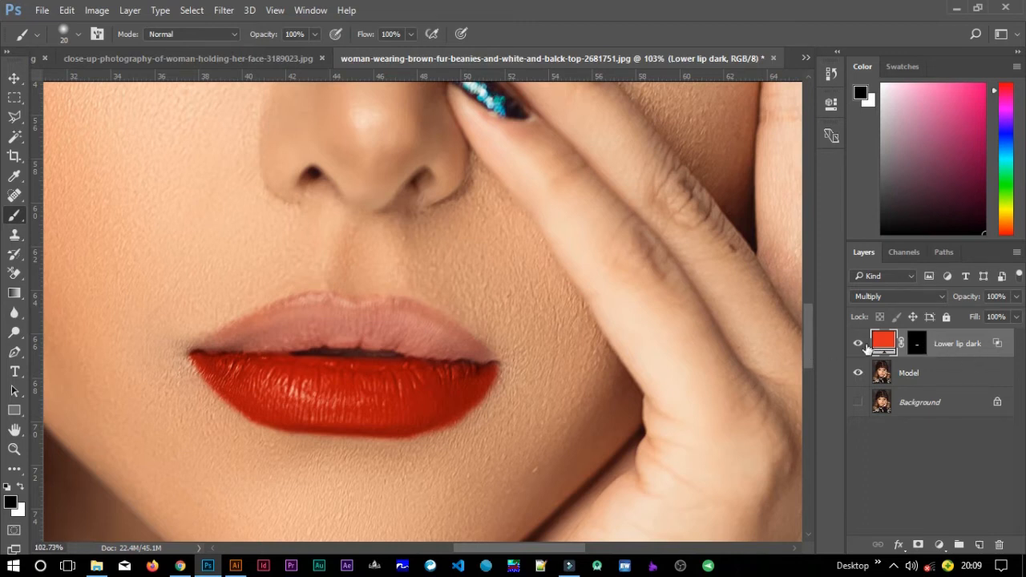
Step: Duplicate the Lower lip dark layer and rename the copy Lower lip bright
left_click_drag(954, 346, 980, 543)
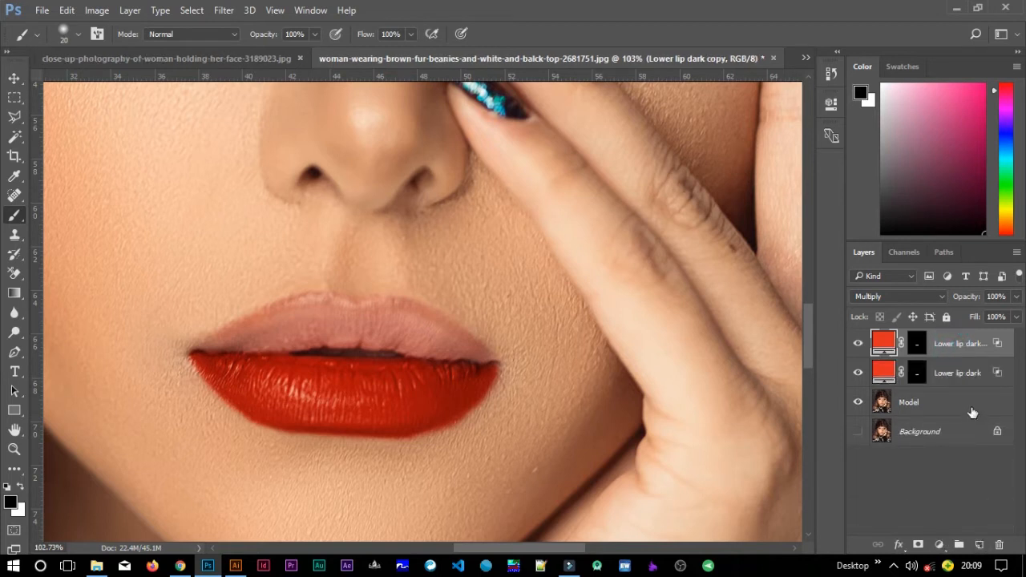
double_click(973, 346)
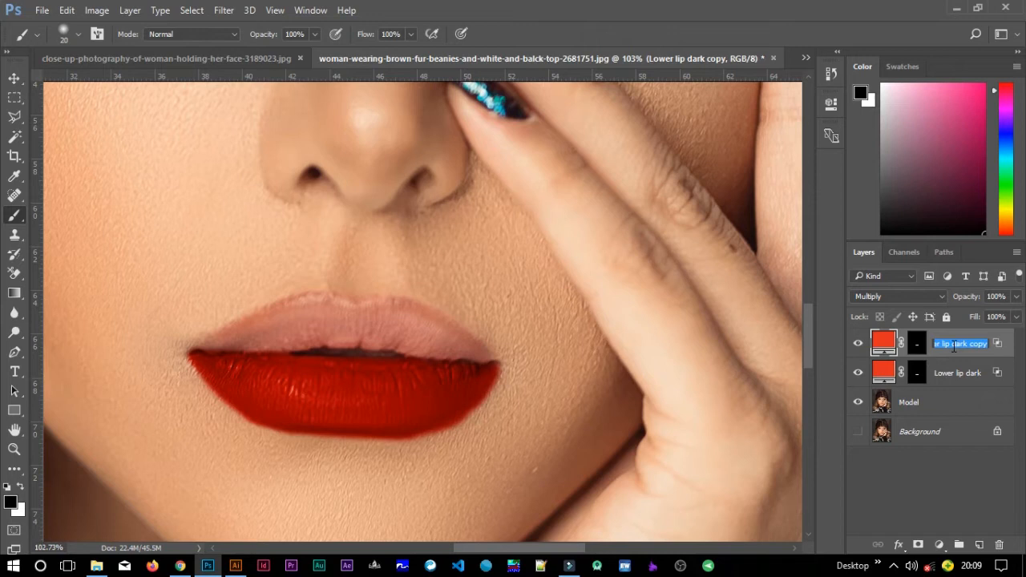
left_click_drag(954, 346, 992, 351)
type("b")
key("BackSpace")
key("BackSpace")
type("ght")
key("Return")
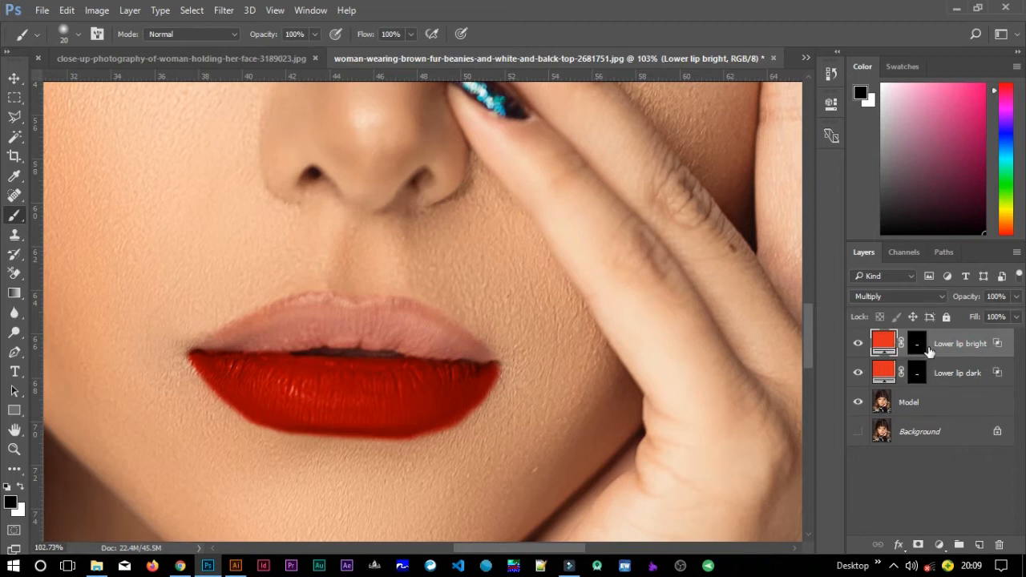
Step: In the Lower lip bright layer's Blend If settings, reset the underlying white slider to 255 and split the underlying black slider to target the highlights
left_click(1002, 346)
key("space")
double_click(1004, 344)
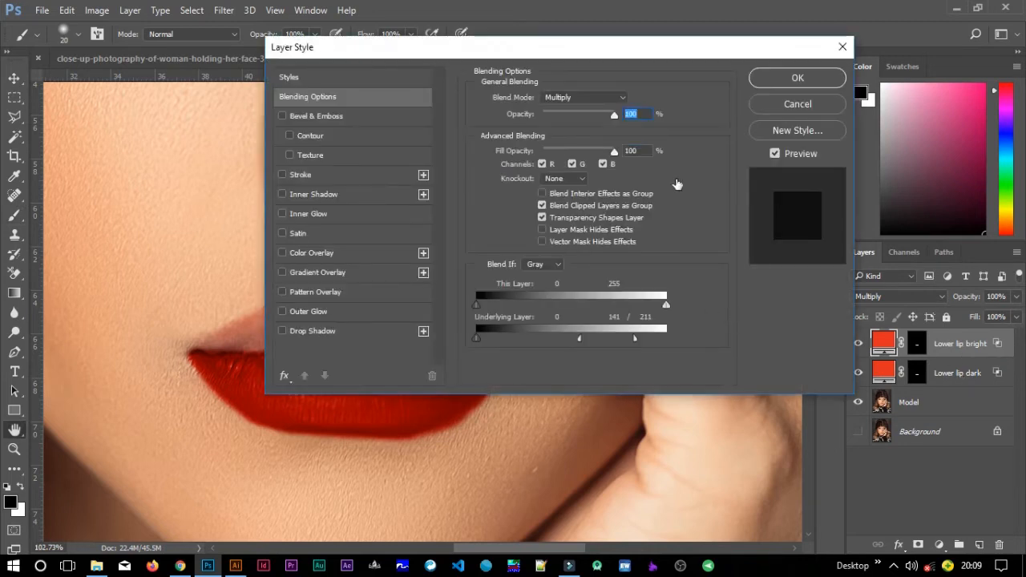
left_click_drag(609, 51, 775, 12)
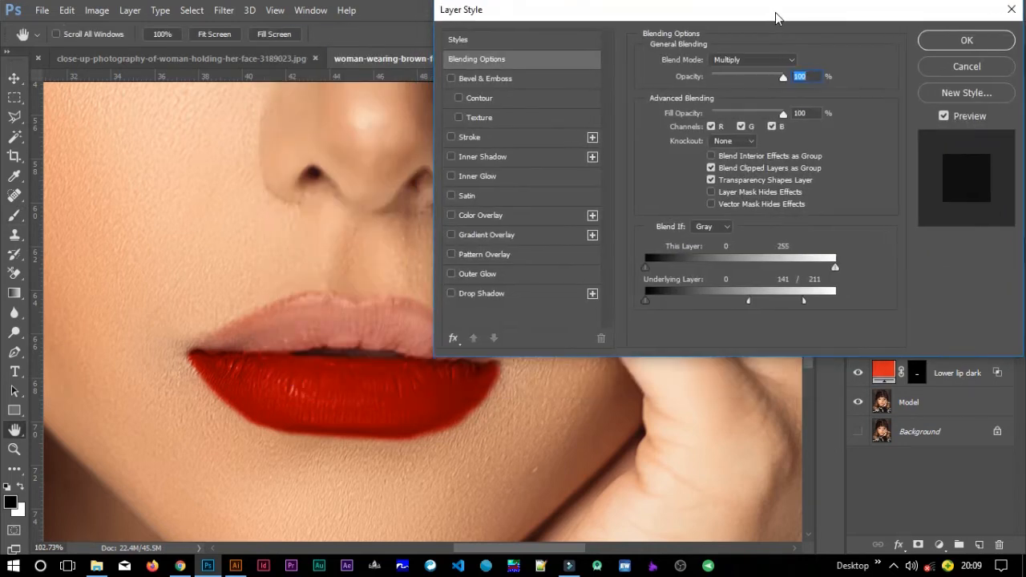
left_click_drag(783, 20, 848, 20)
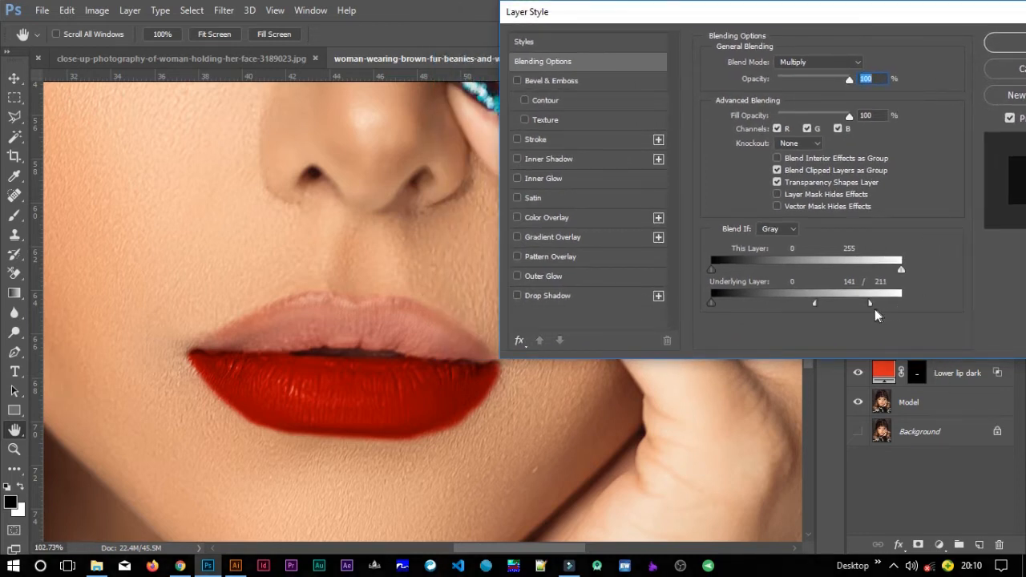
left_click_drag(870, 304, 901, 305)
left_click_drag(815, 303, 929, 310)
left_click_drag(711, 304, 782, 304)
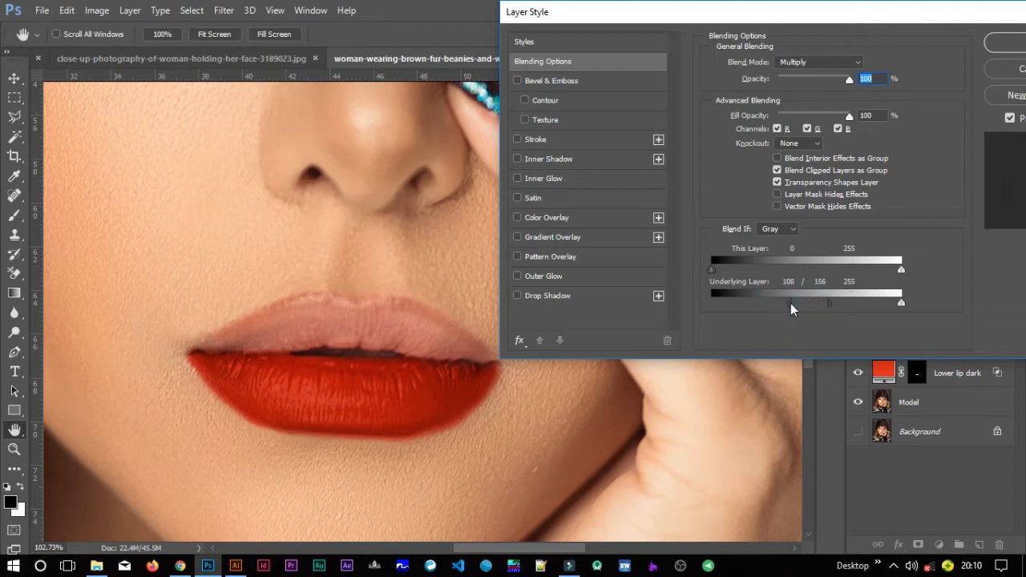
left_click_drag(790, 304, 835, 304)
left_click_drag(796, 304, 798, 305)
left_click_drag(635, 12, 363, 11)
left_click(761, 50)
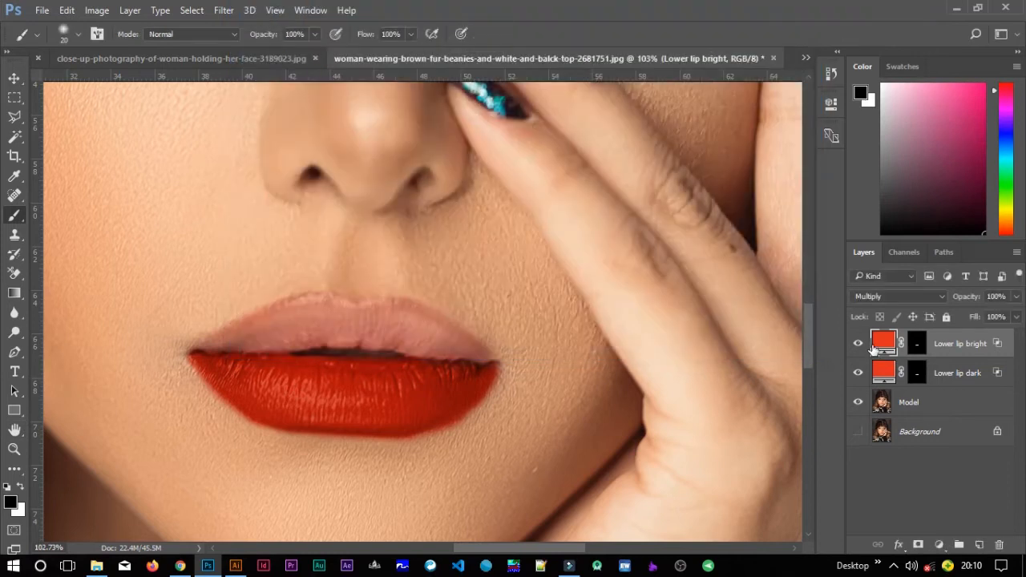
Step: Change the Lower lip bright layer's fill to dark pink #aa0f5b and compare the lip with and without the layer
double_click(884, 345)
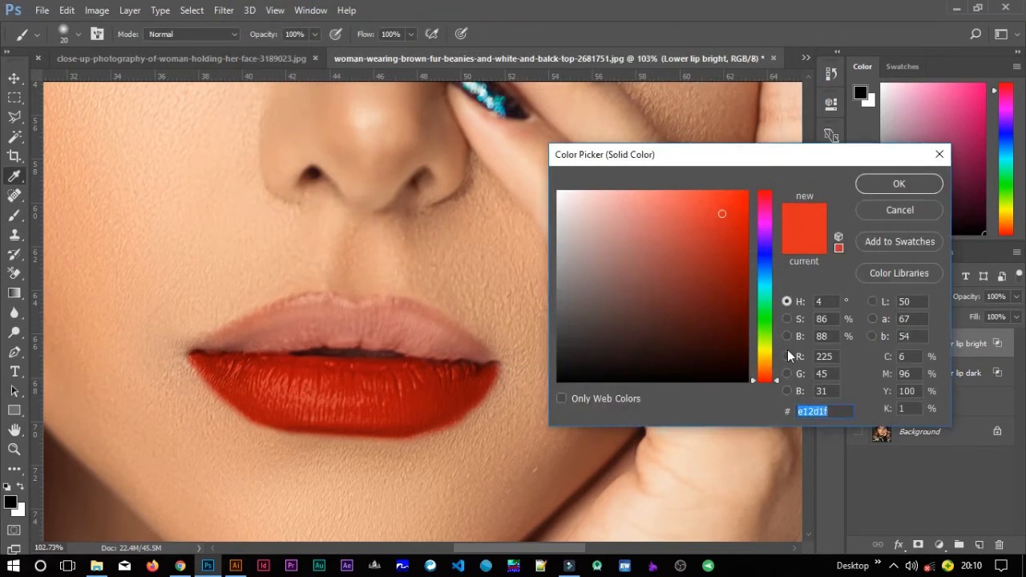
left_click_drag(758, 232, 760, 205)
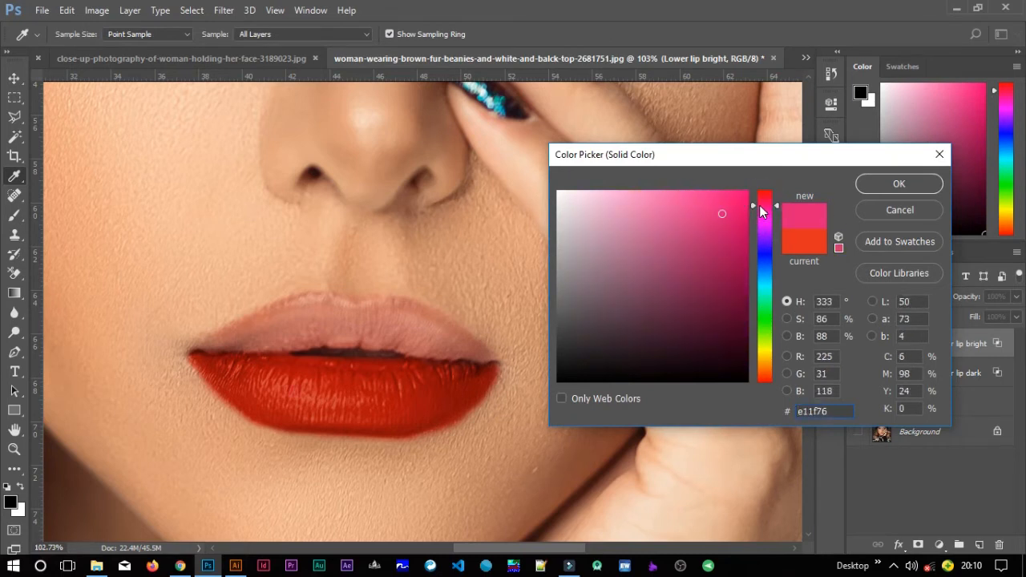
left_click_drag(755, 206, 756, 207)
left_click(787, 319)
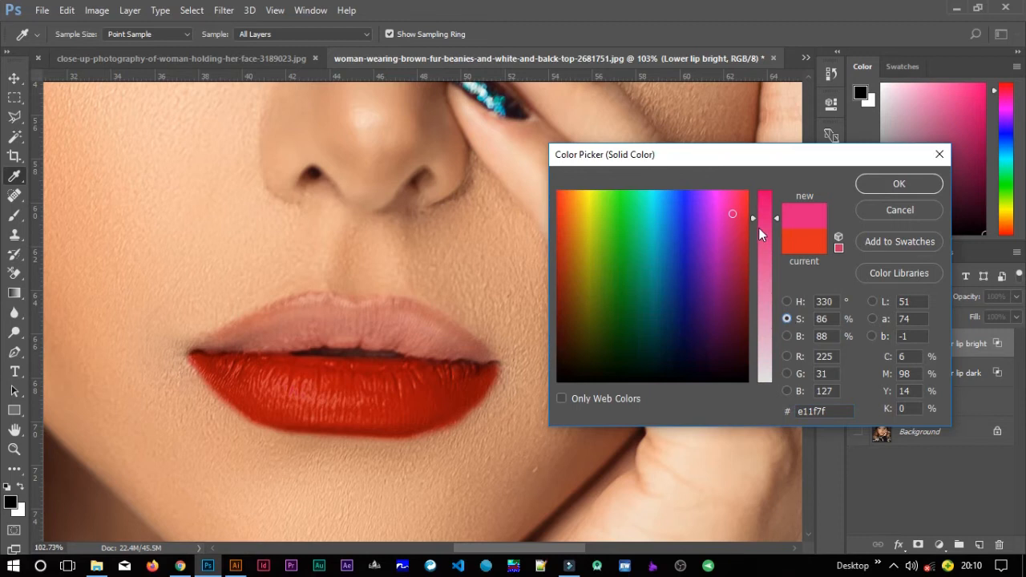
left_click_drag(754, 218, 752, 255)
left_click(790, 337)
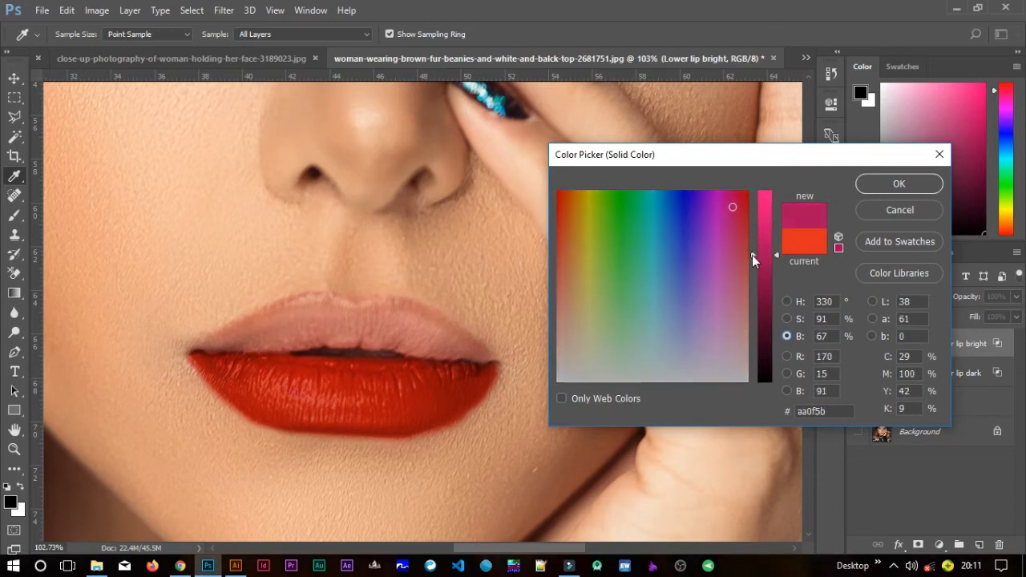
left_click(878, 186)
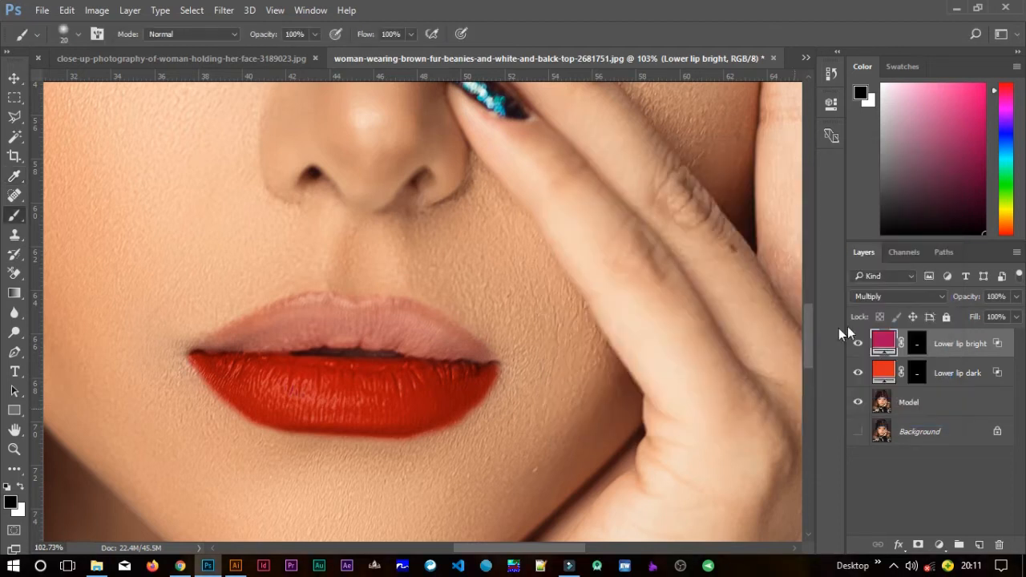
left_click(858, 343)
left_click(858, 344)
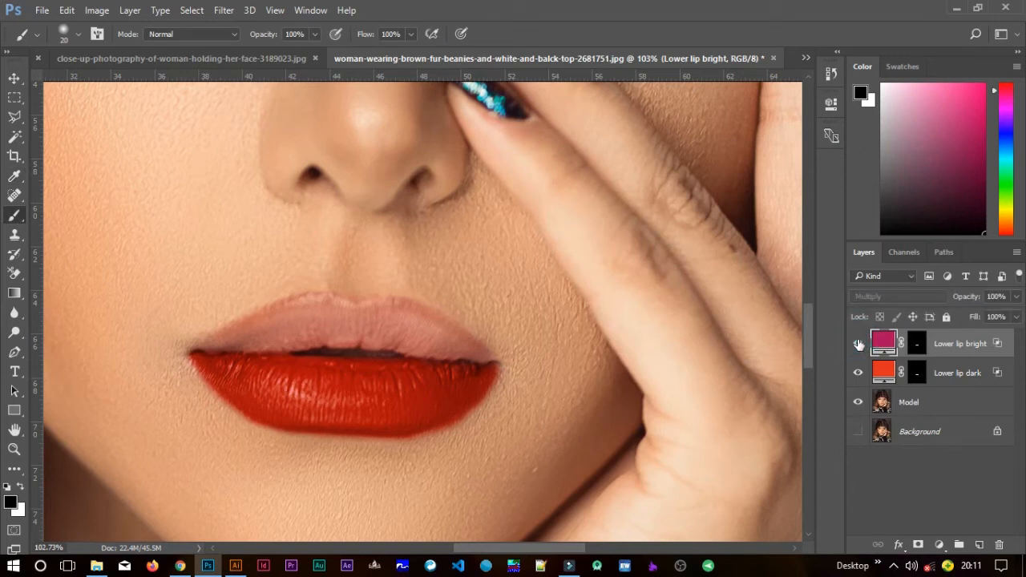
left_click(858, 343)
left_click(858, 343)
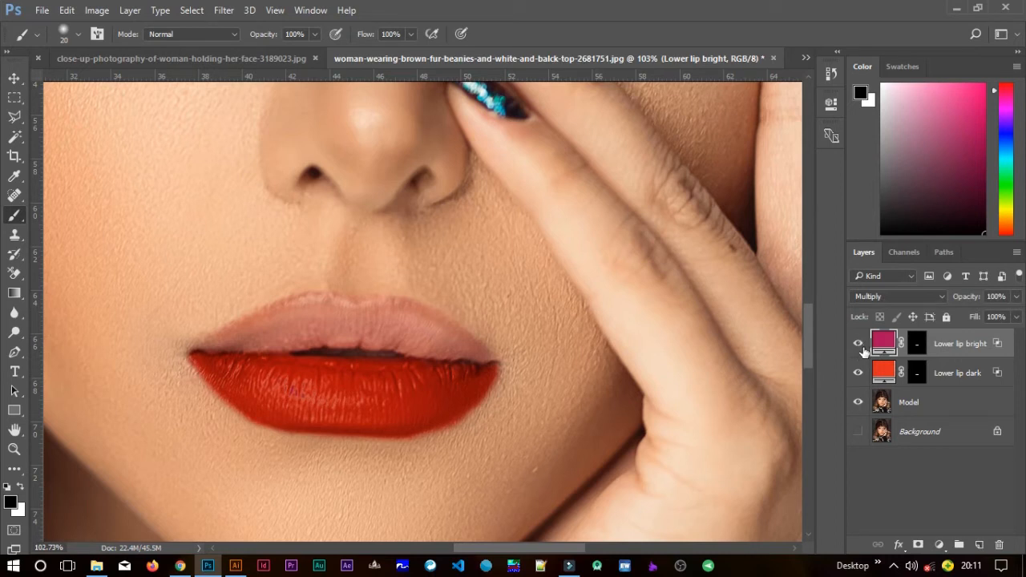
Step: Compare the lip with and without the Lower lip bright layer and paint black on its mask along the lower lip's outer edges
left_click(858, 343)
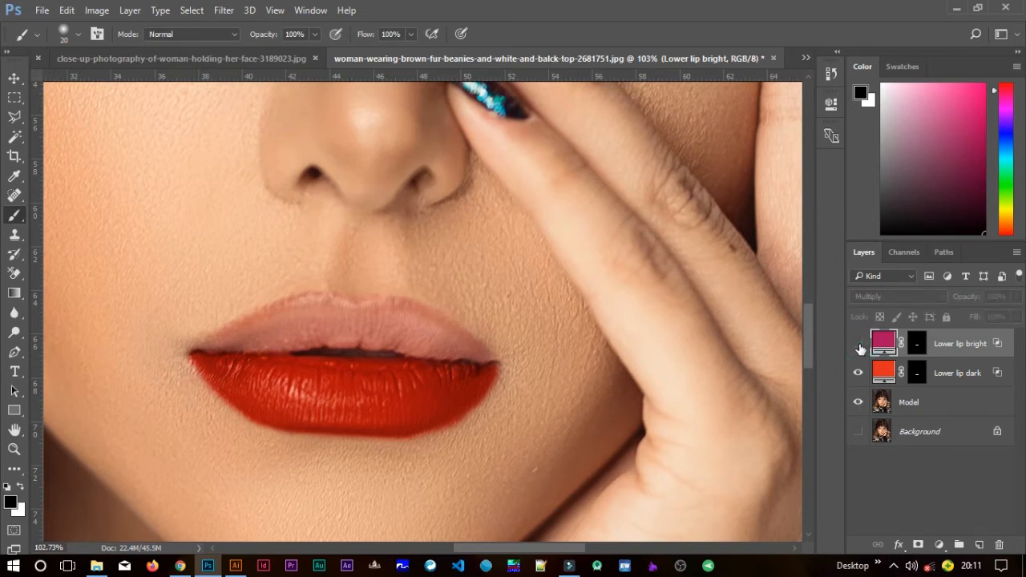
left_click(859, 345)
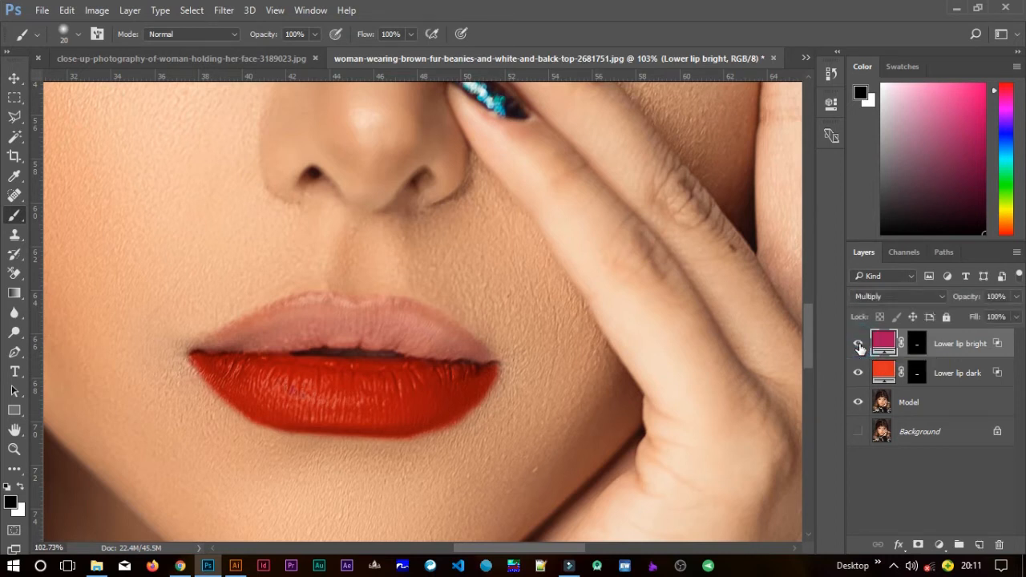
left_click(918, 348)
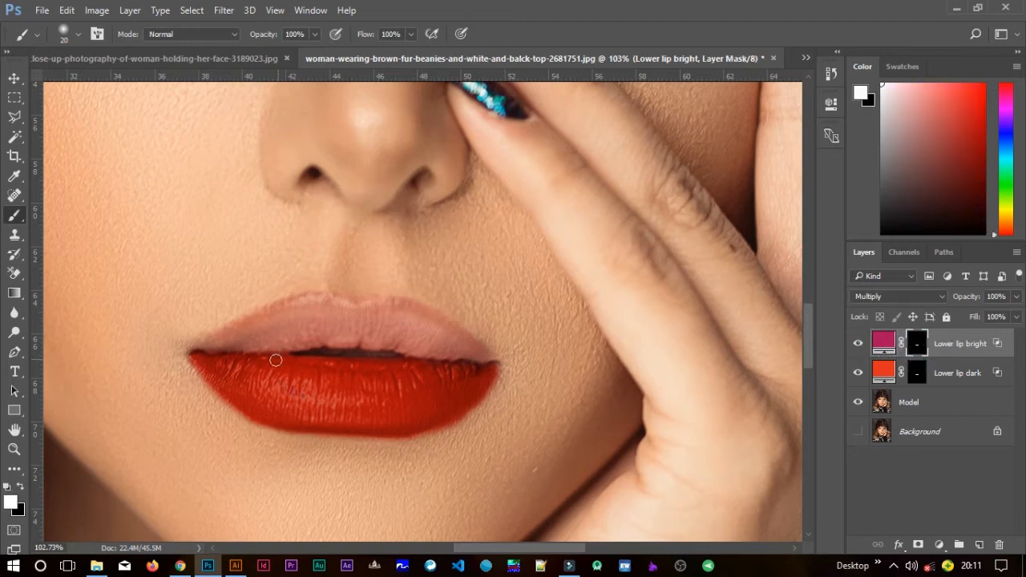
key("x")
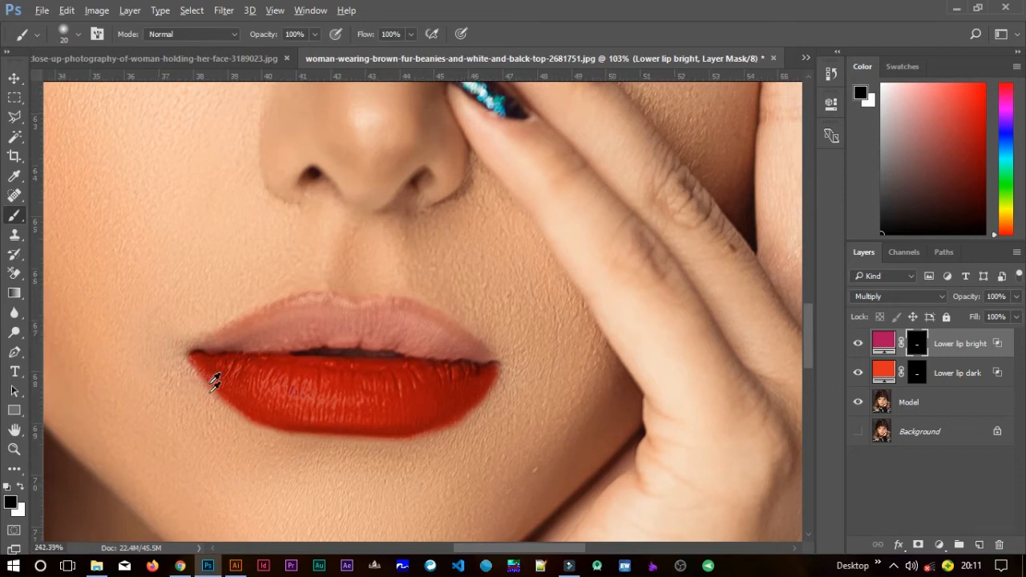
scroll(211, 379, "up", 4)
mouse_move(161, 349)
left_mouse_down()
mouse_move(213, 415)
mouse_move(298, 485)
mouse_move(164, 352)
mouse_move(173, 349)
mouse_move(238, 437)
mouse_move(291, 470)
left_mouse_up()
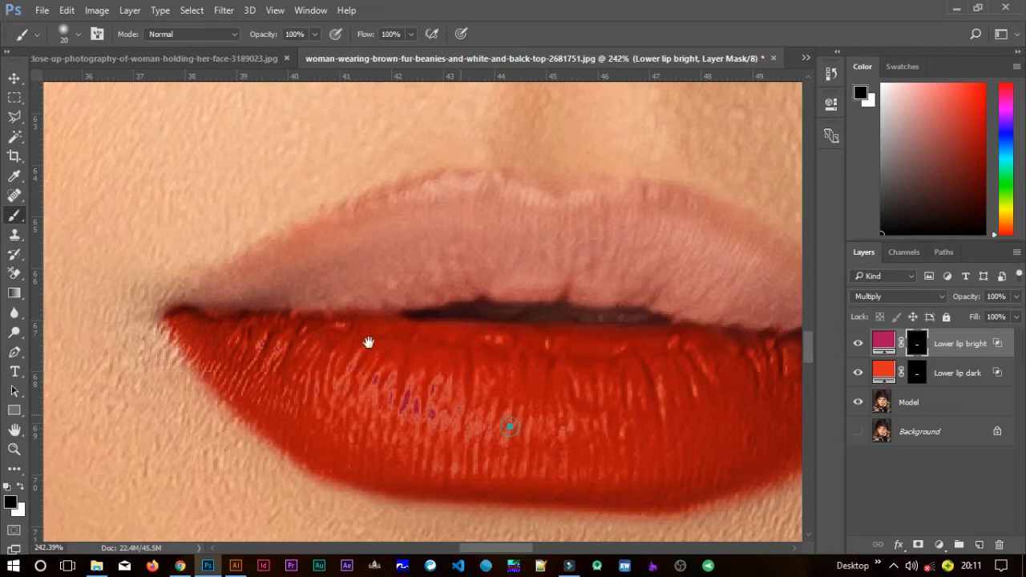
left_click_drag(369, 343, 110, 227)
mouse_move(342, 314)
left_mouse_down()
mouse_move(387, 302)
mouse_move(489, 195)
left_mouse_up()
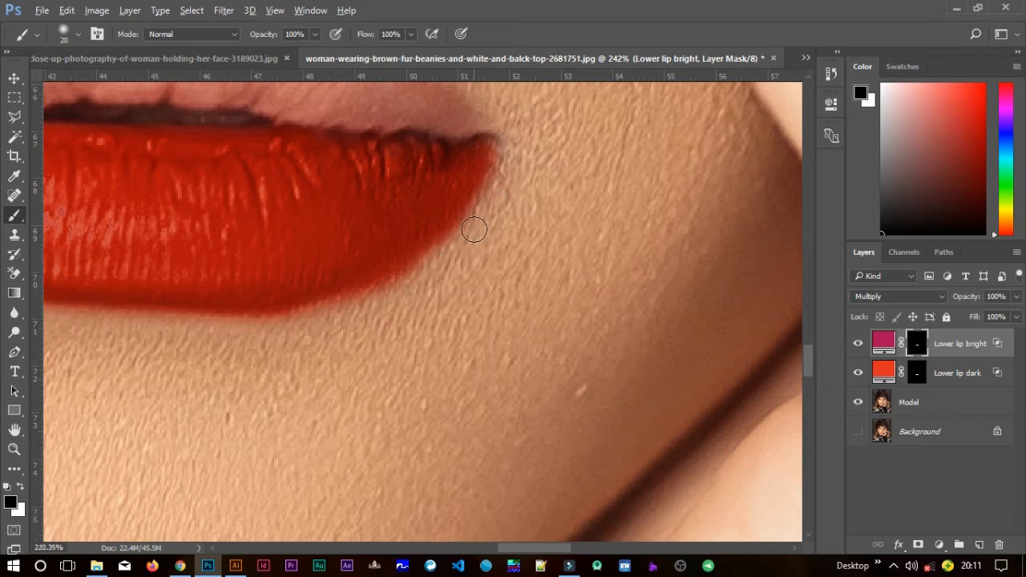
scroll(481, 222, "down", 3)
scroll(480, 225, "down", 1)
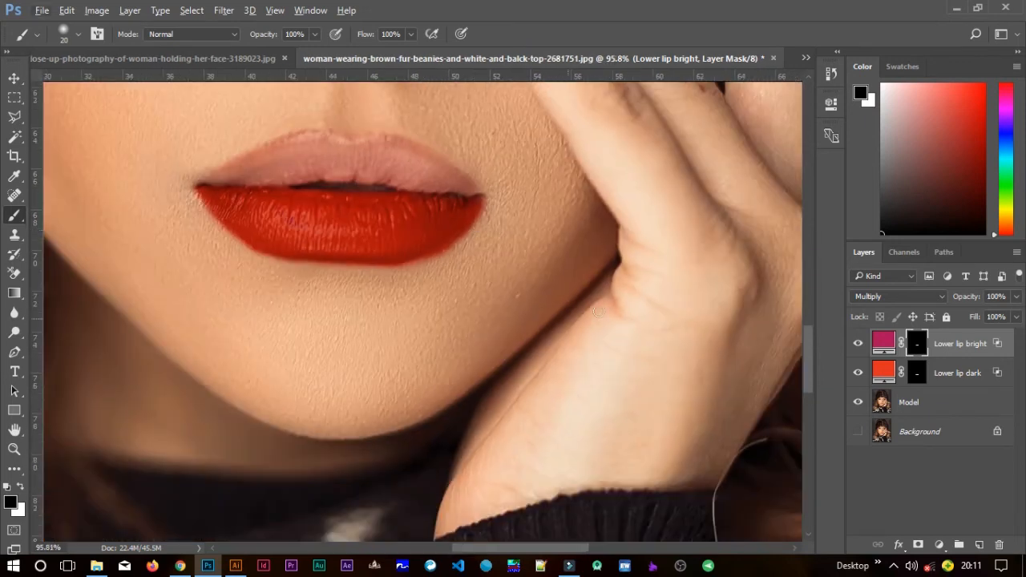
scroll(452, 293, "down", 1)
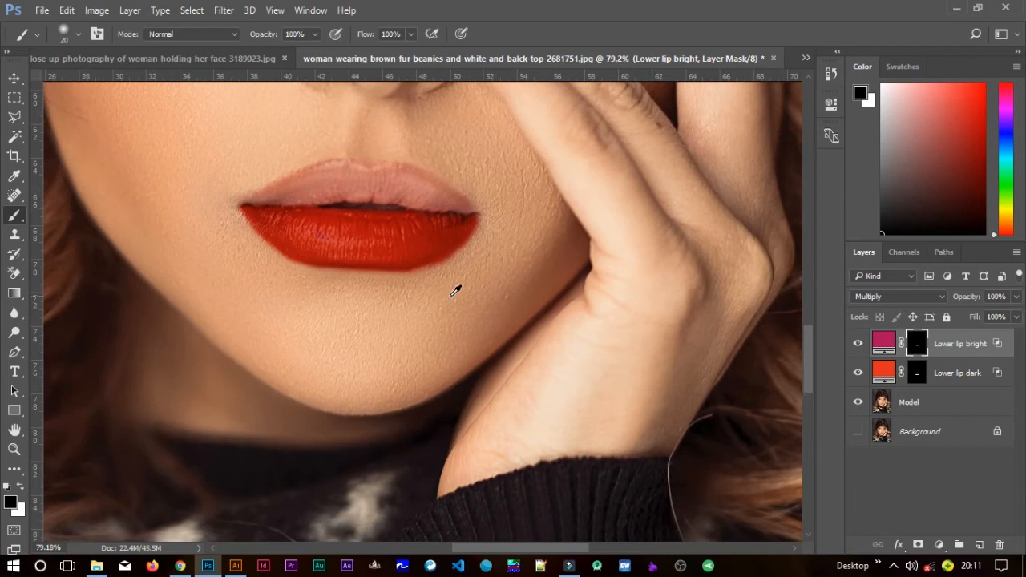
Step: Duplicate the Lower lip dark layer and move the copy directly below the original
left_click(954, 374)
left_click_drag(944, 373, 977, 544)
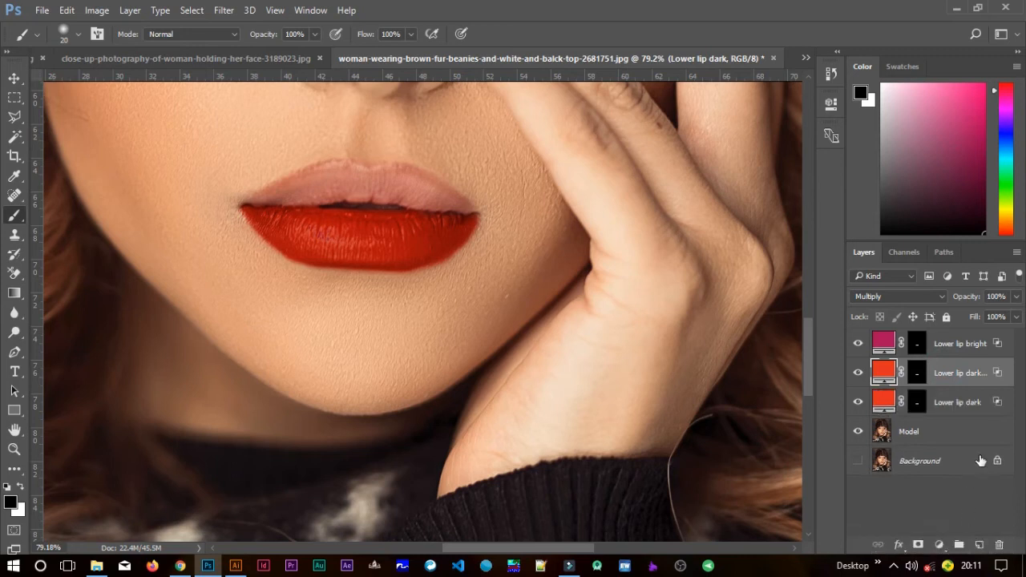
left_click_drag(951, 387, 952, 423)
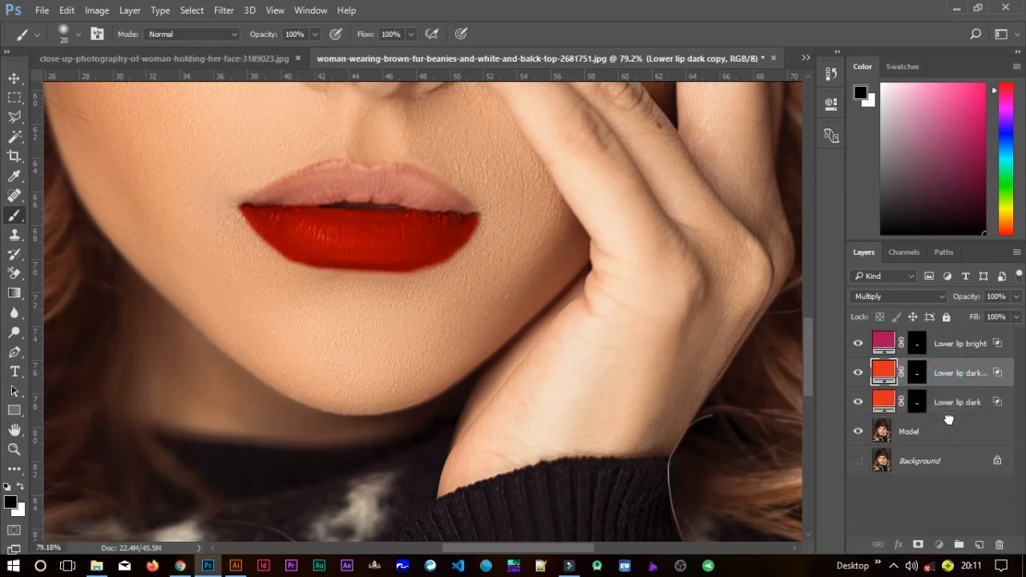
Step: Rename the copied layer Lower lip darker
double_click(976, 403)
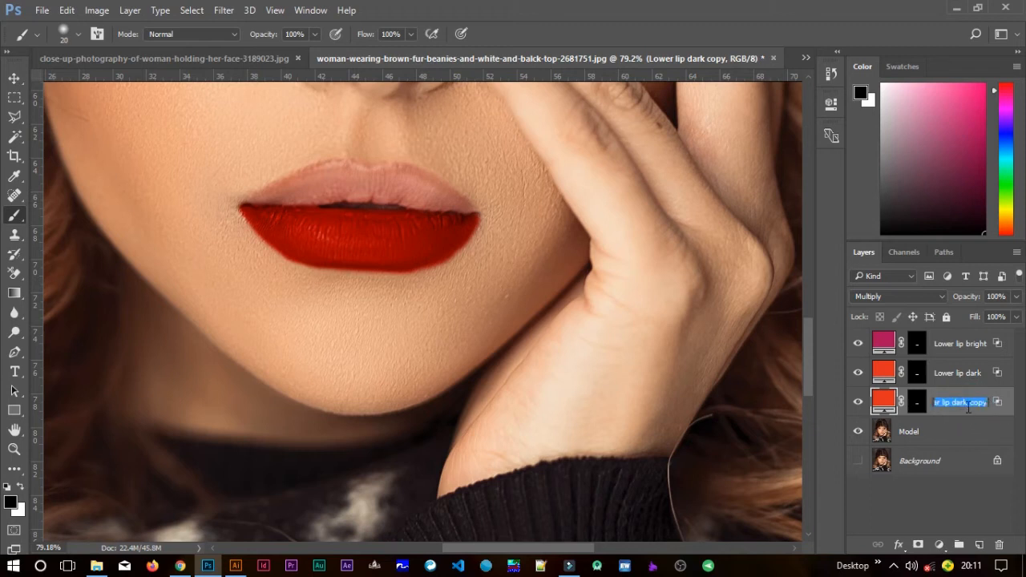
left_click_drag(950, 403, 954, 402)
left_click(954, 404)
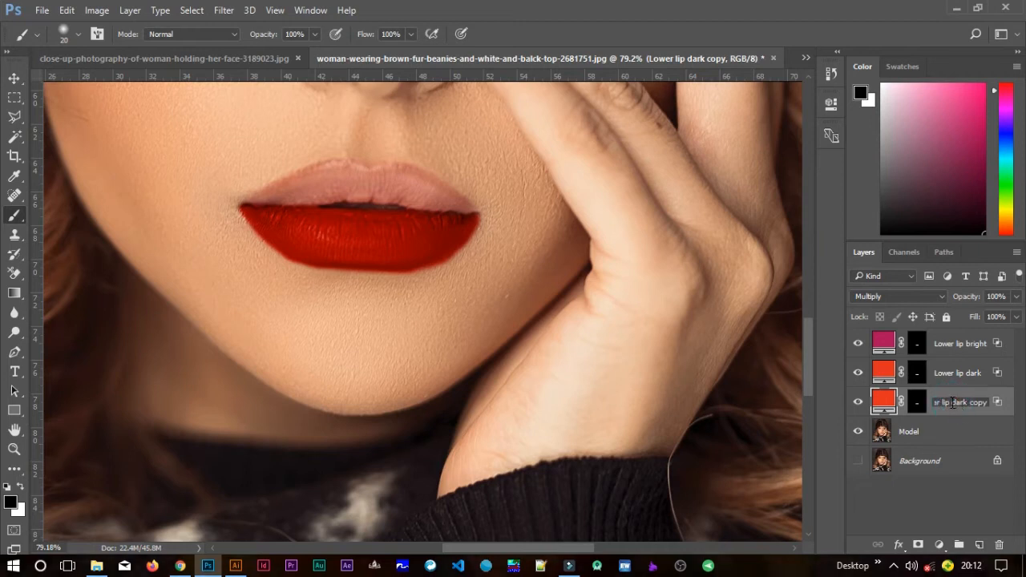
double_click(973, 405)
key("BackSpace")
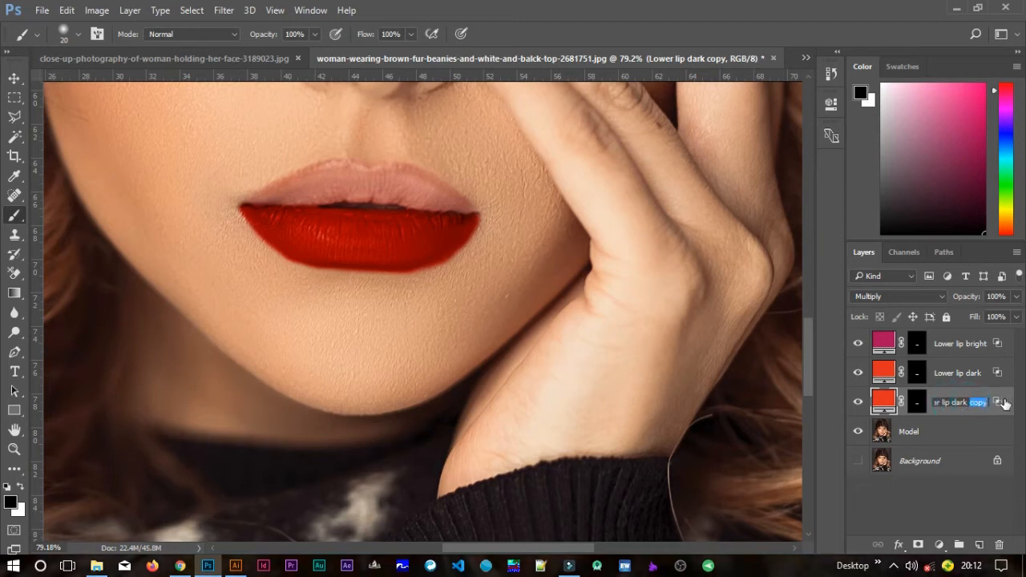
type("er")
key("Return")
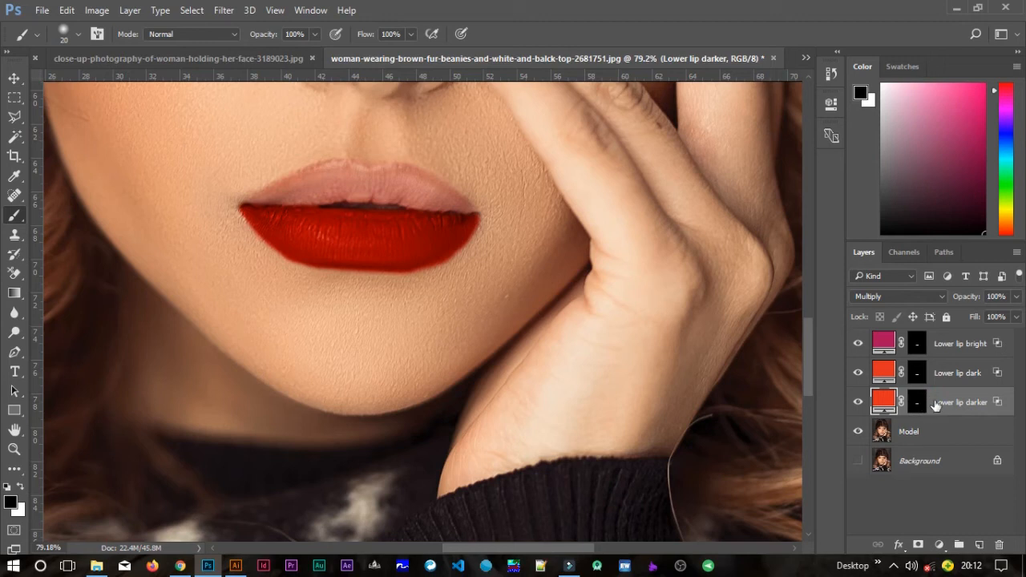
Step: Set the Lower lip bright layer's blend mode to Screen, select its mask and enlarge the brush to 50
left_click(958, 345)
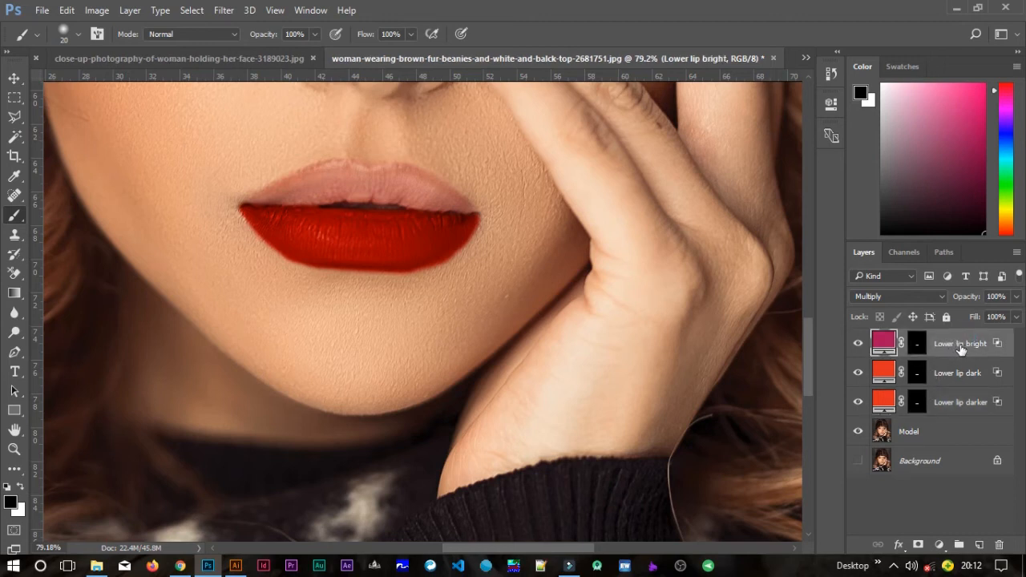
left_click(941, 294)
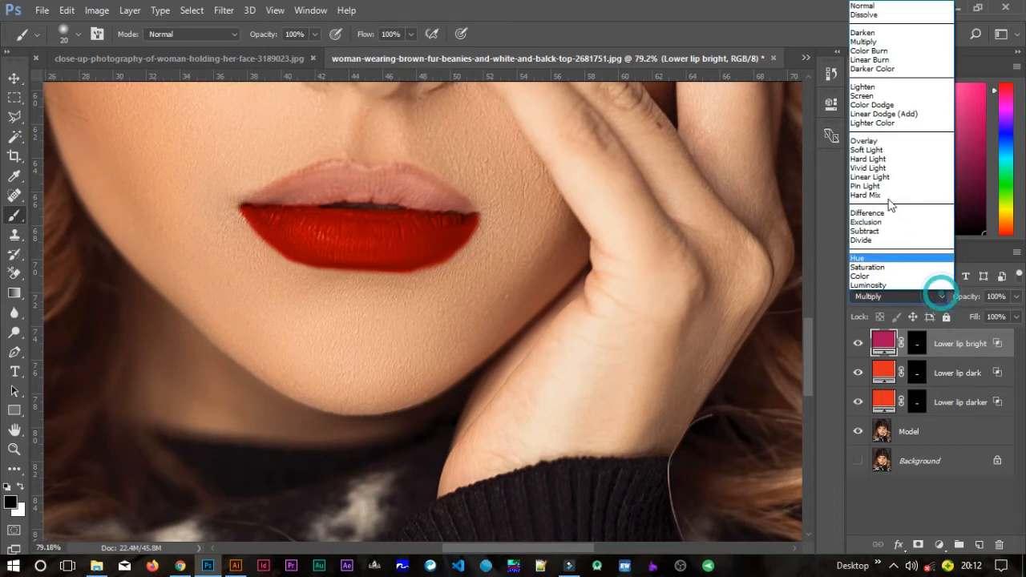
left_click(880, 97)
left_click(919, 176)
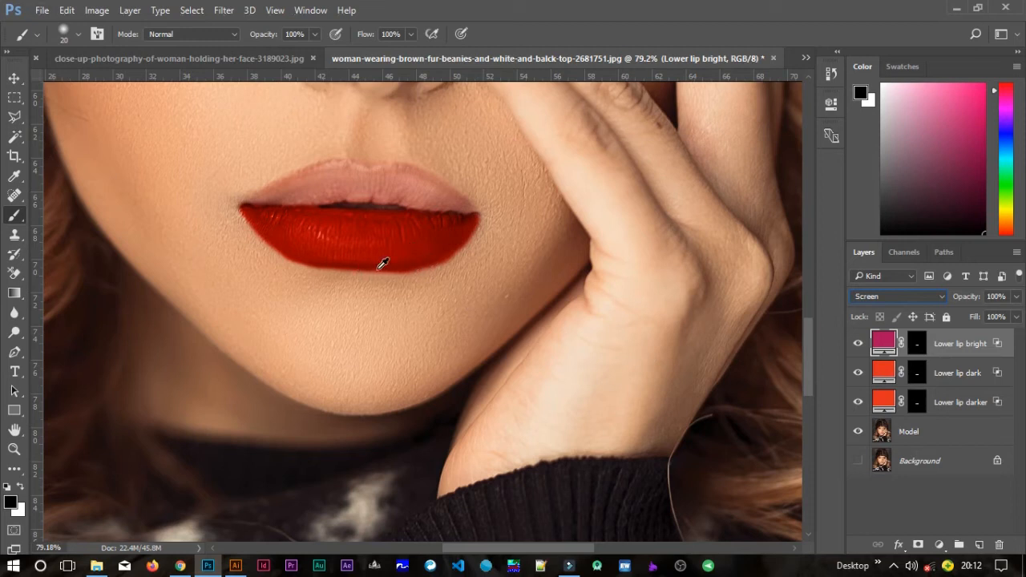
left_click(916, 346)
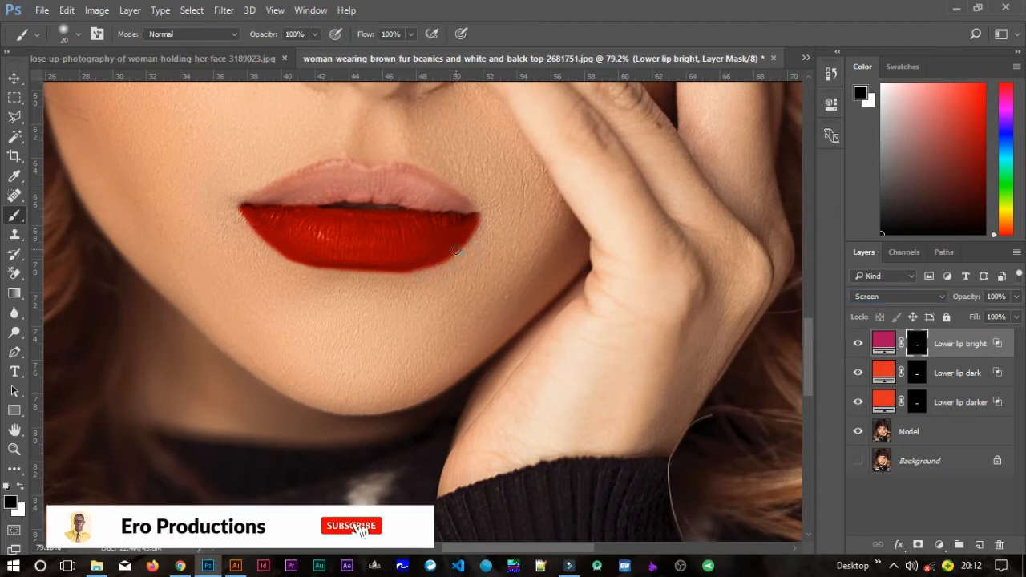
key("bracketright")
key("bracketright")
key("bracketright")
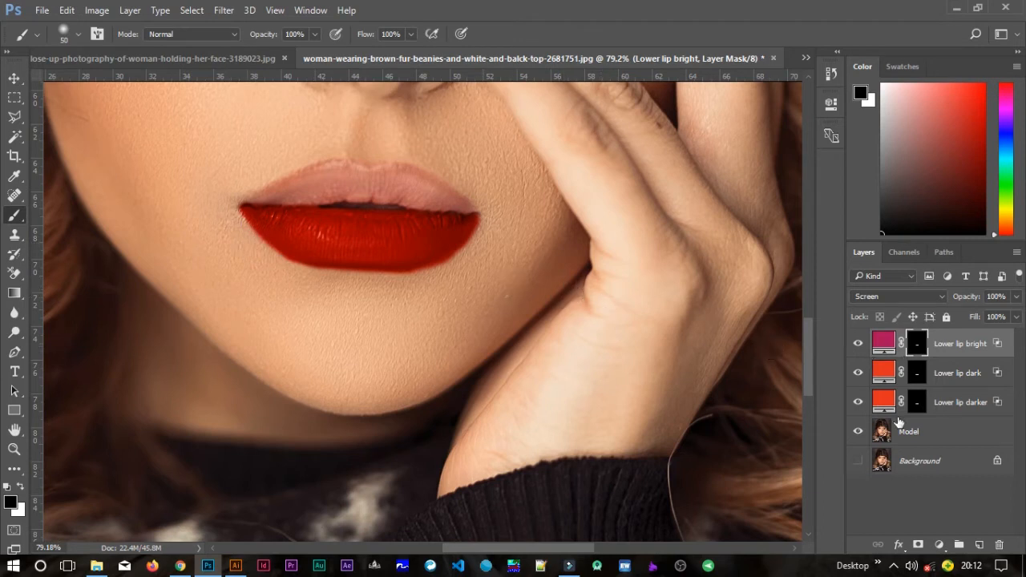
Step: In the Lower lip darker layer's Blend If settings, reset both halves of the underlying white slider to 255
left_click(935, 407)
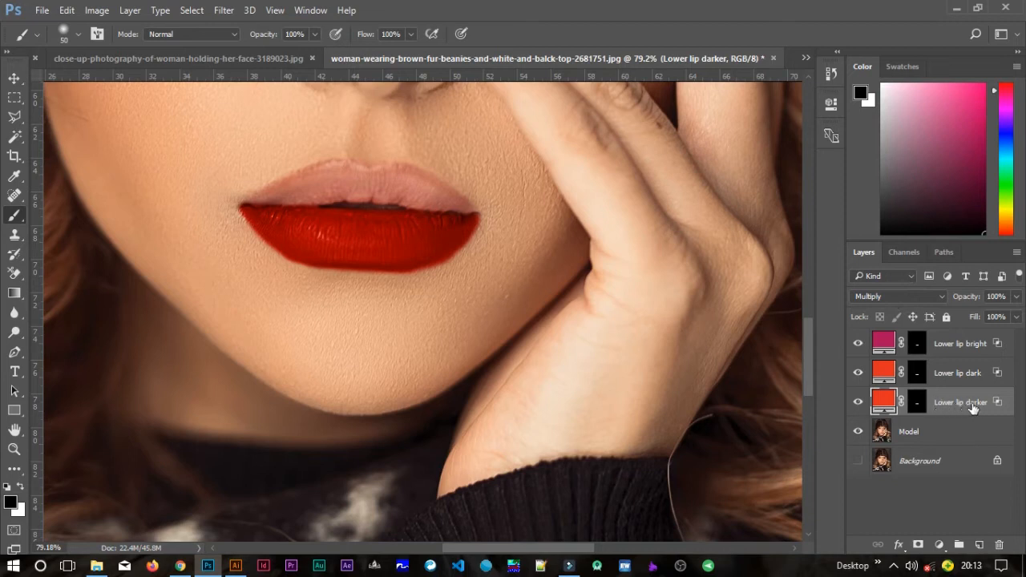
left_click(1001, 406)
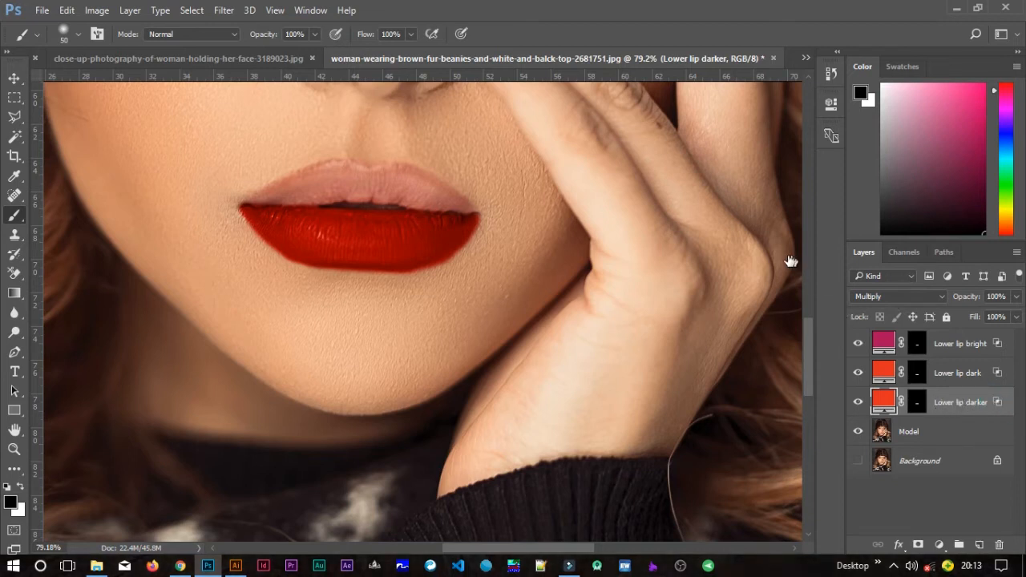
key("h")
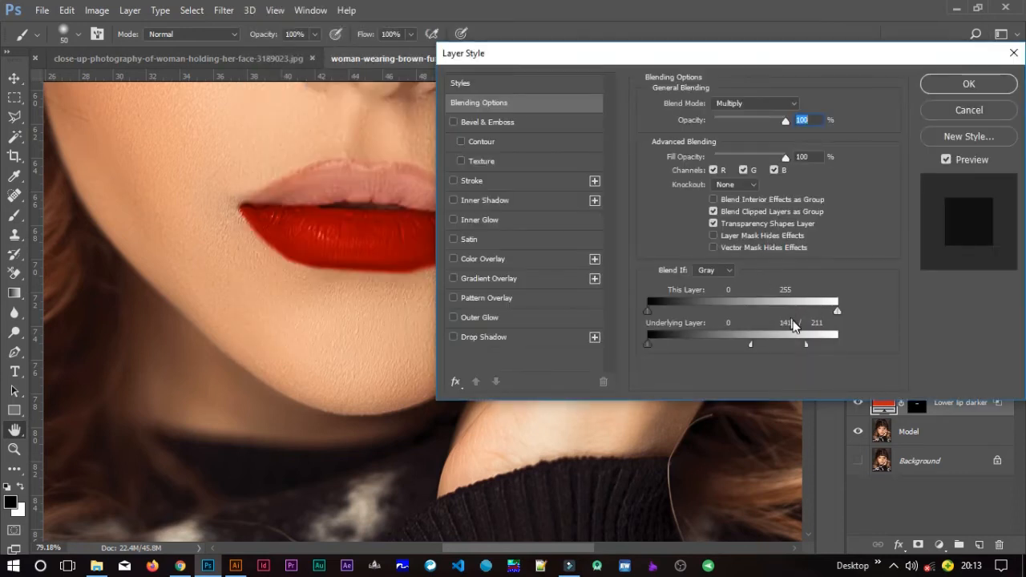
left_click_drag(806, 345, 857, 350)
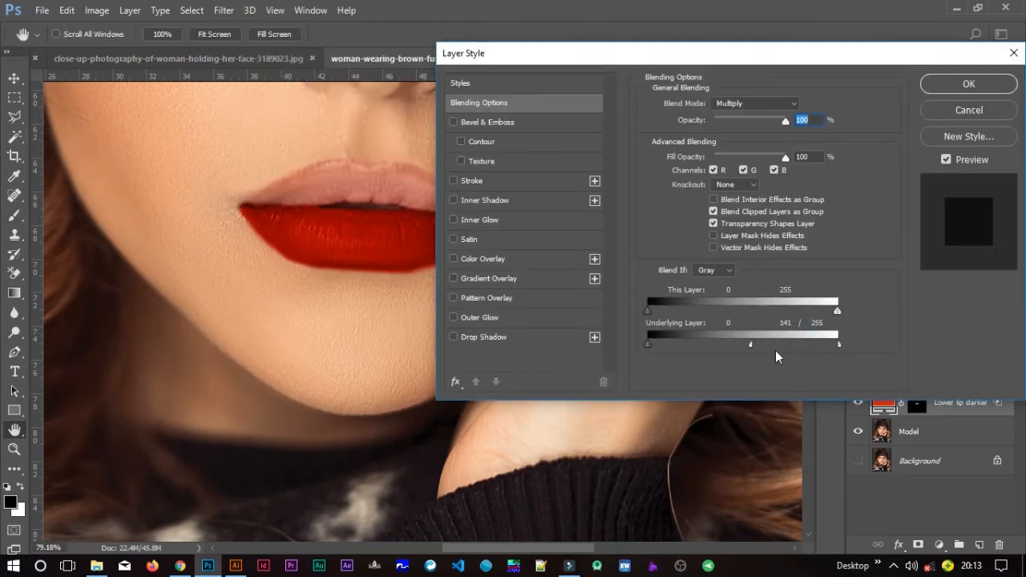
left_click_drag(751, 349, 853, 345)
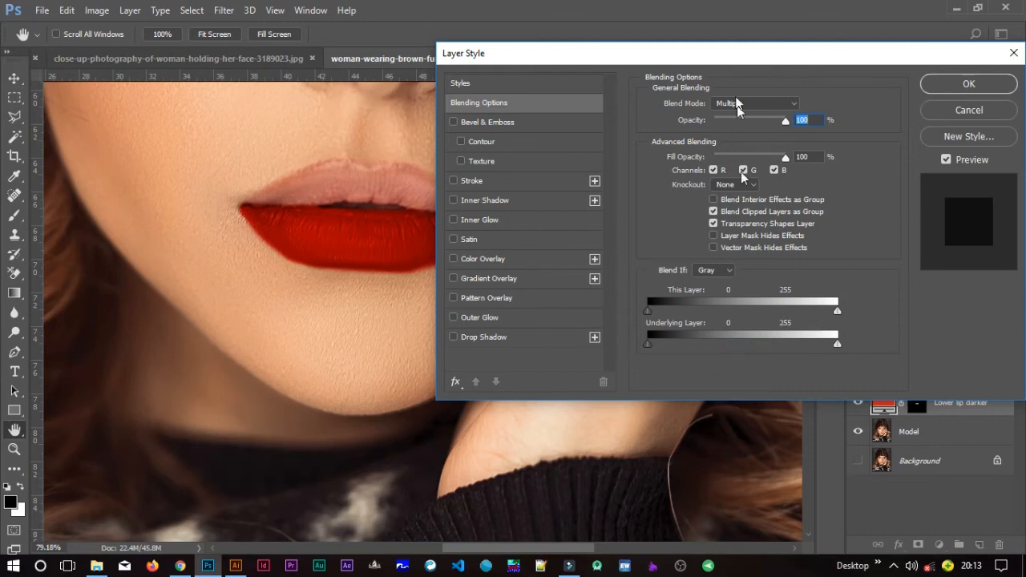
Step: Split the Lower lip darker layer's underlying black slider with its upper half at about 92, and apply the blending options
left_click_drag(736, 56, 812, 56)
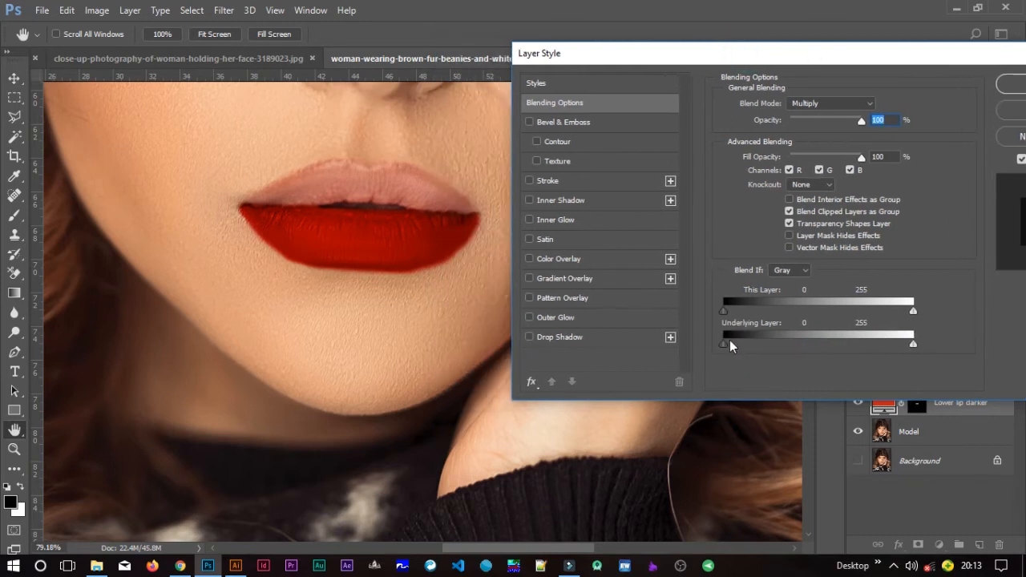
left_click_drag(725, 343, 786, 345)
left_click_drag(724, 345, 767, 344)
left_click_drag(833, 343, 832, 343)
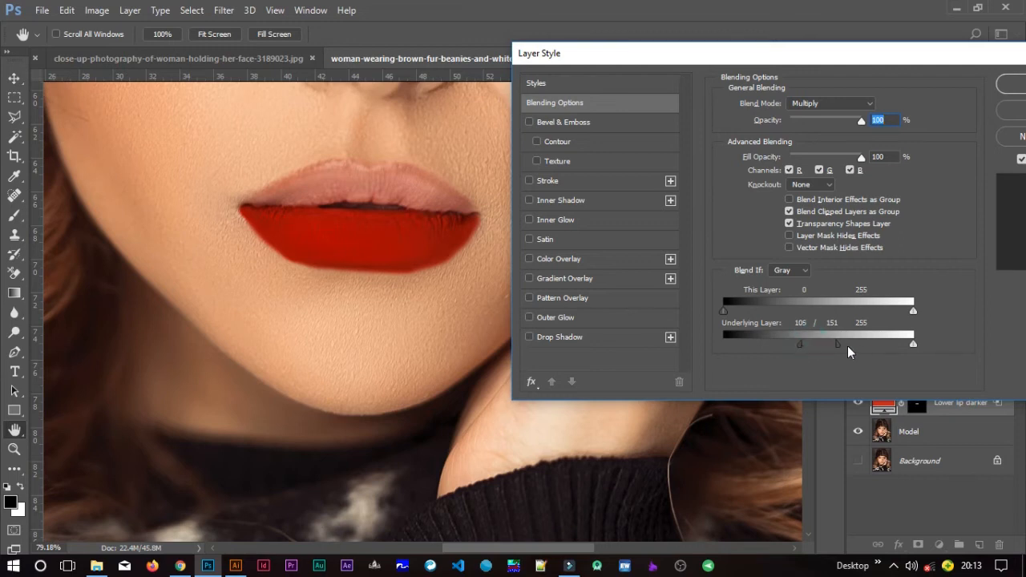
left_click_drag(838, 344, 865, 347)
left_click_drag(802, 345, 773, 344)
left_click_drag(870, 345, 791, 341)
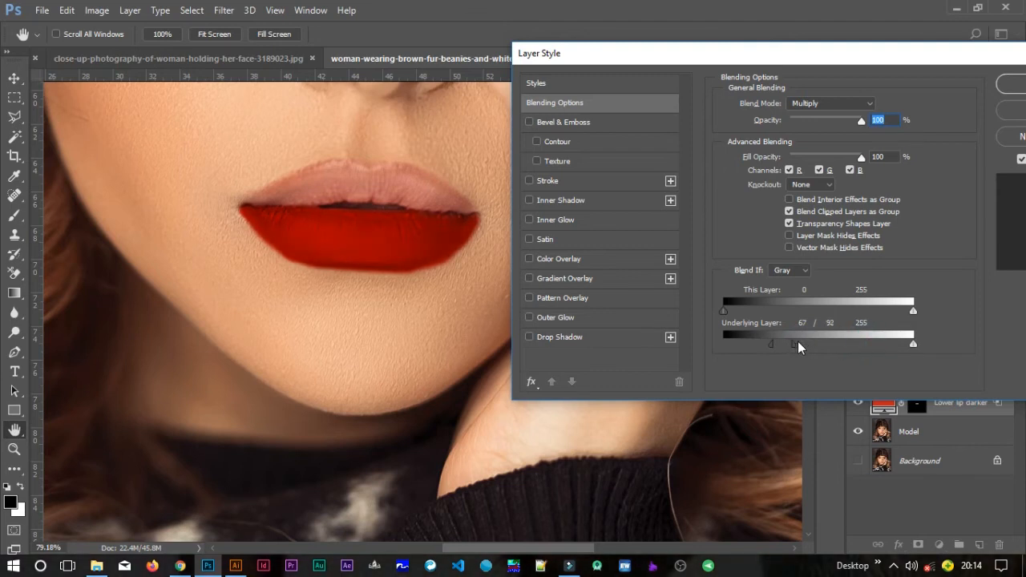
mouse_move(772, 344)
left_mouse_down()
mouse_move(761, 341)
mouse_move(791, 343)
mouse_move(754, 347)
left_mouse_up()
left_click_drag(842, 53, 633, 67)
left_click(818, 100)
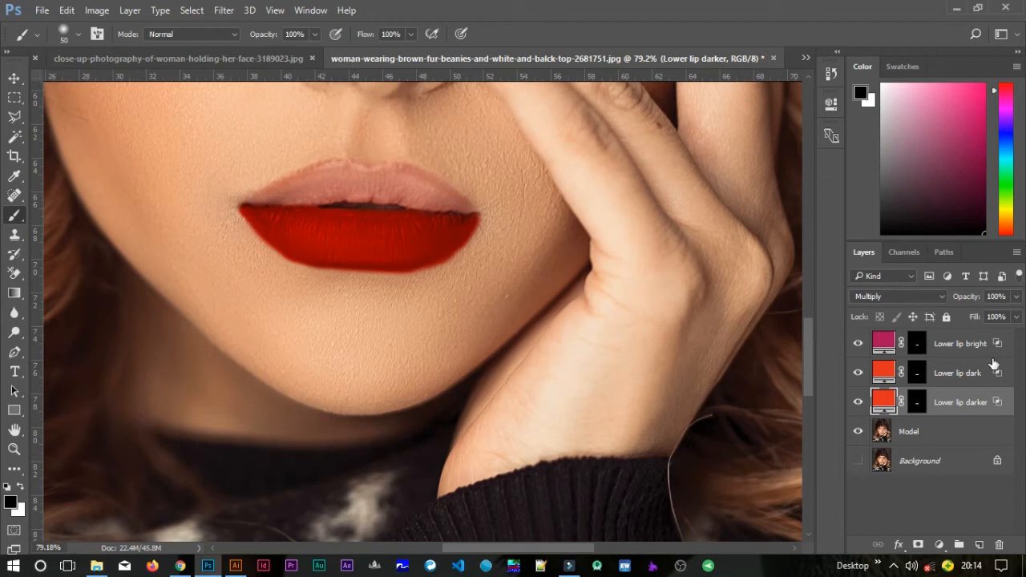
Step: Add a solid colour fill layer in red #cd201f above Lower lip bright and select its layer mask
left_click(966, 343)
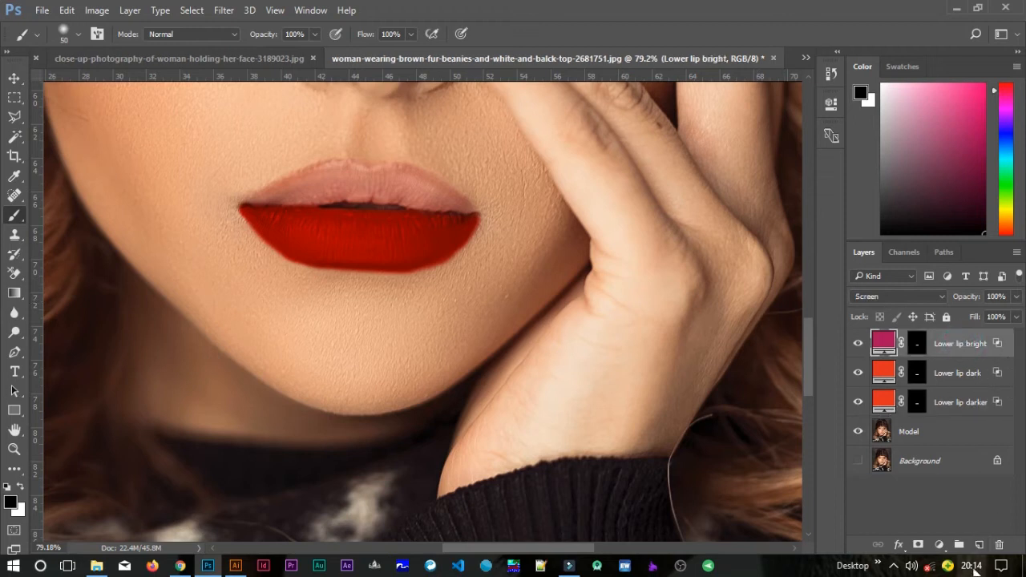
left_click(944, 547)
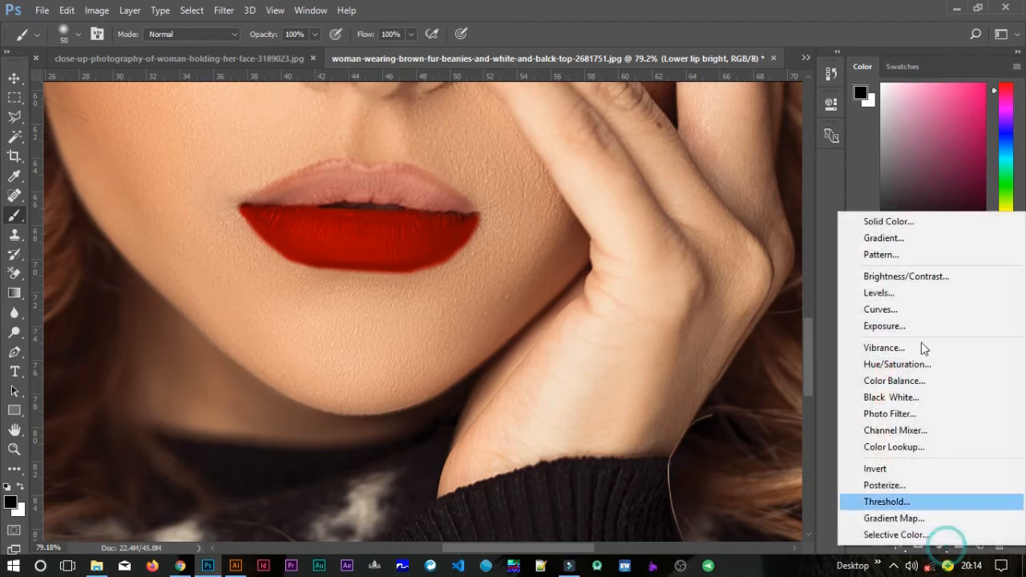
left_click(921, 224)
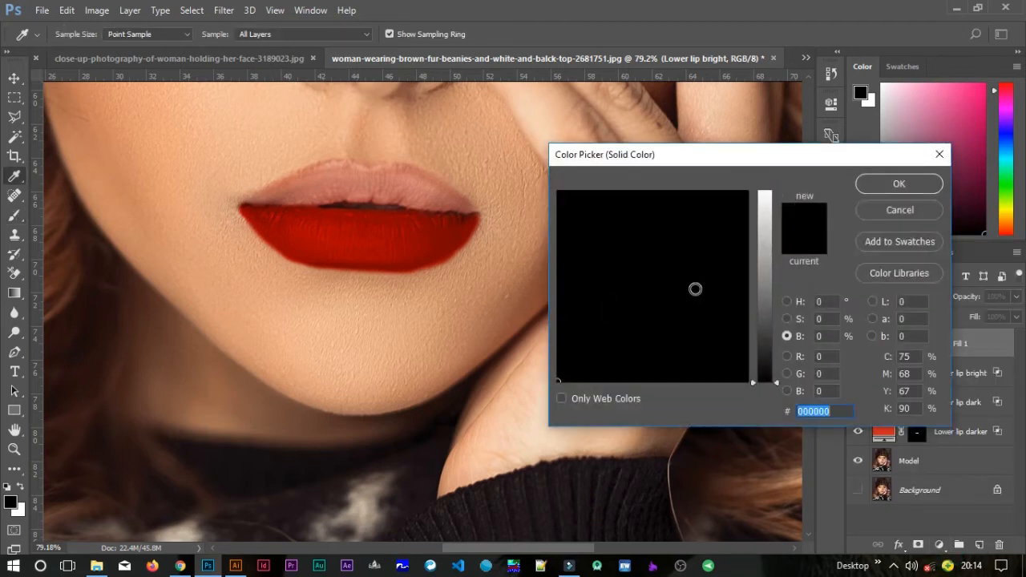
type("c")
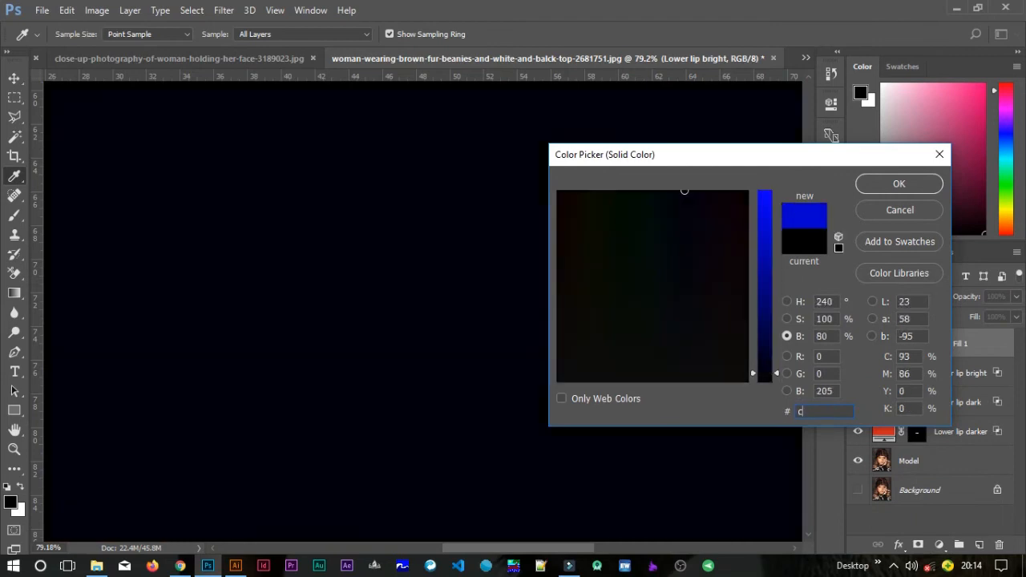
type("d20101f")
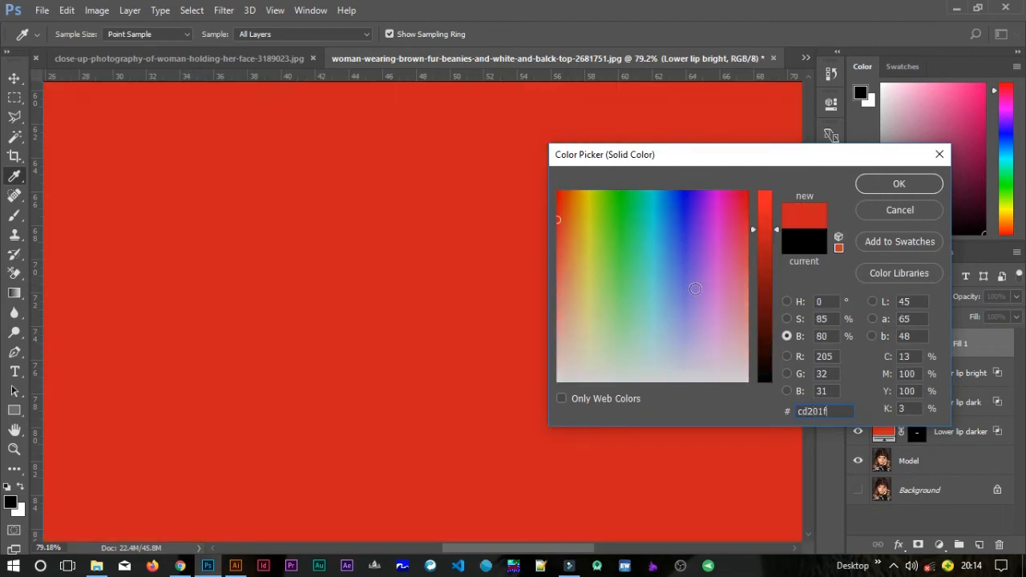
left_click(873, 178)
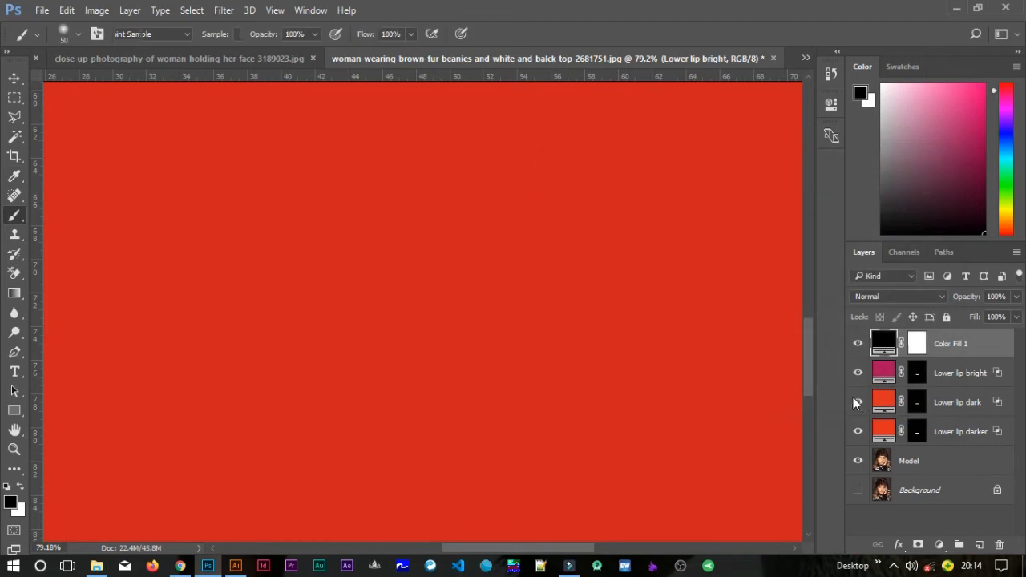
left_click(918, 344)
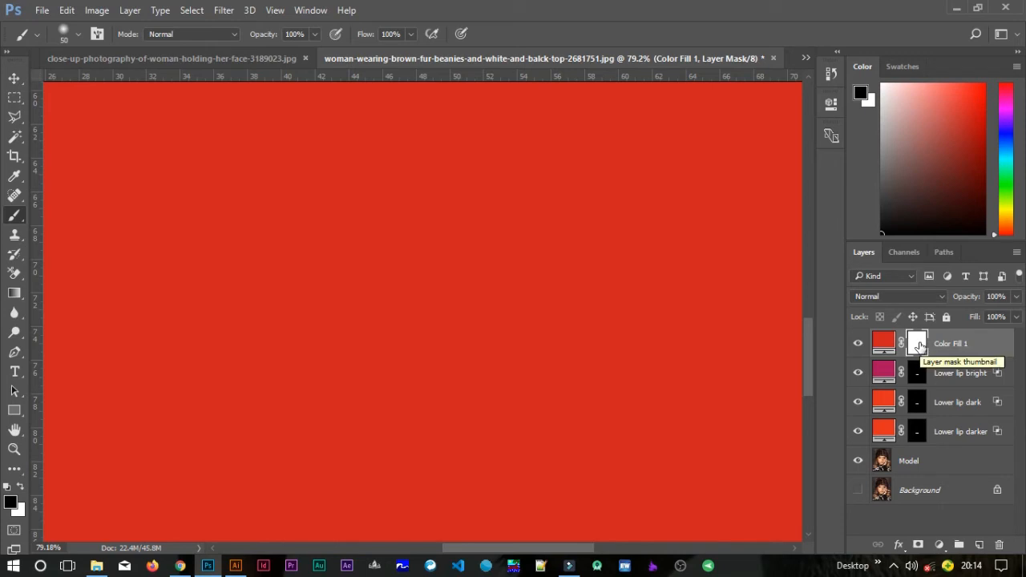
Step: Invert the Color Fill 1 layer's mask to hide the fill and set its blend mode to Multiply
key("ctrl+i")
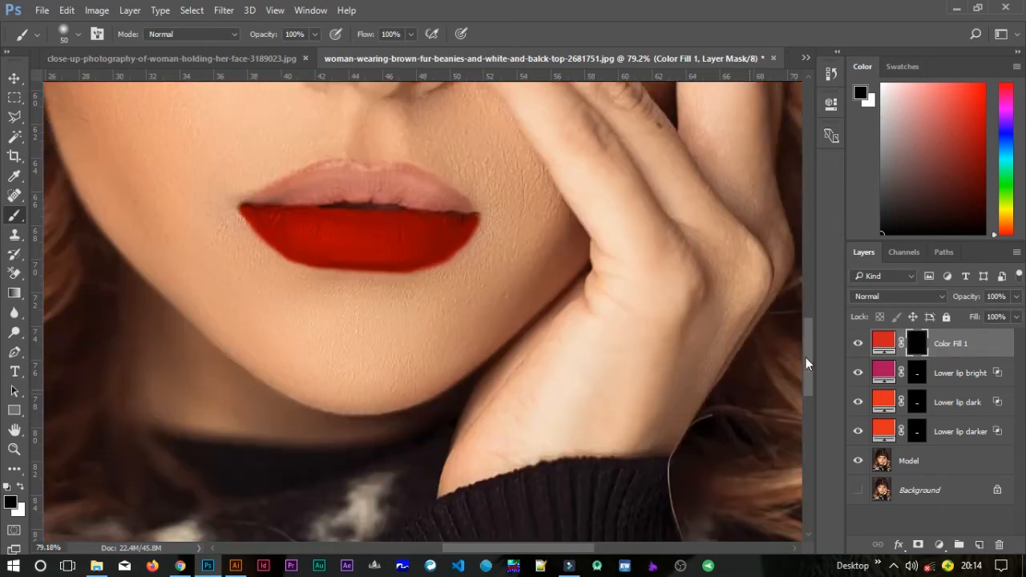
left_click(912, 299)
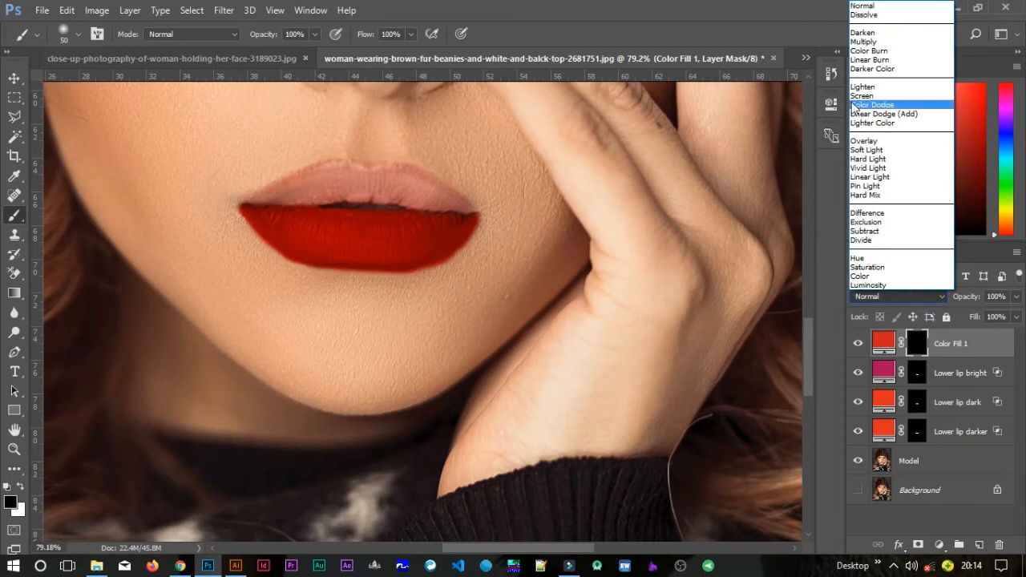
left_click(867, 41)
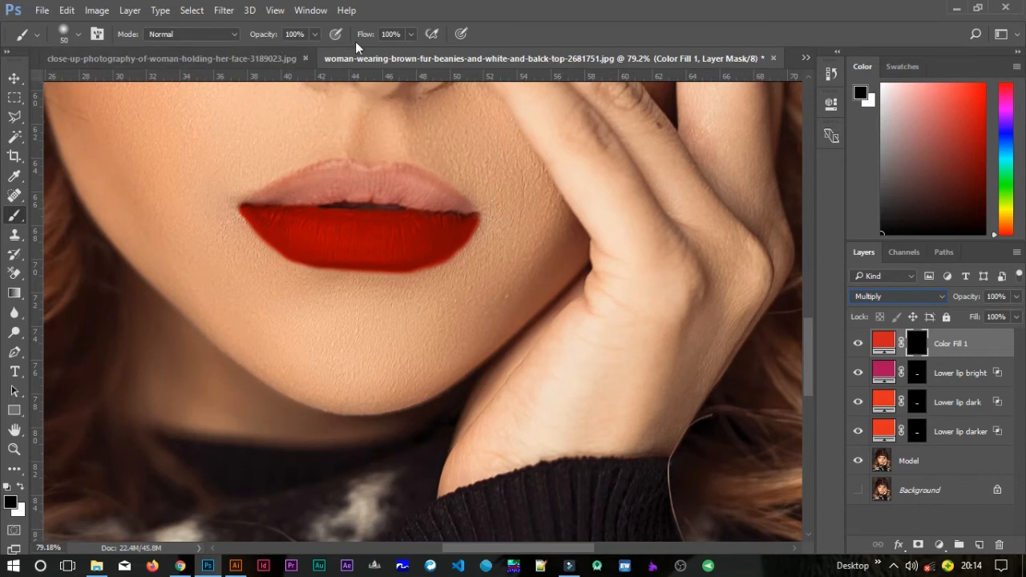
Step: Paint the upper lip's outer edge in white on the Color Fill 1 mask with a size 25 brush at 63% flow
left_click(410, 33)
left_click_drag(381, 50, 385, 50)
scroll(308, 203, "up", 2)
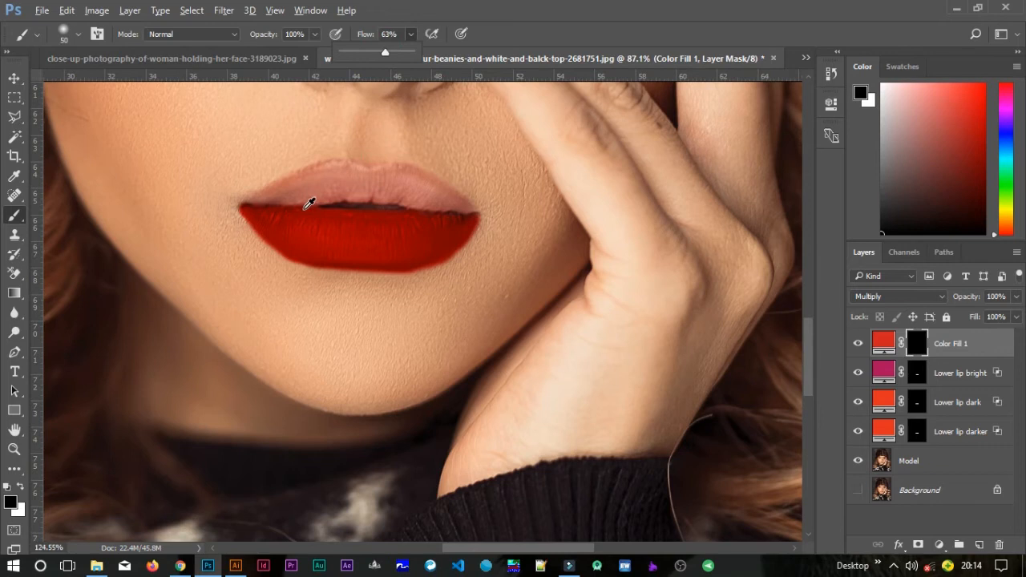
scroll(308, 203, "up", 3)
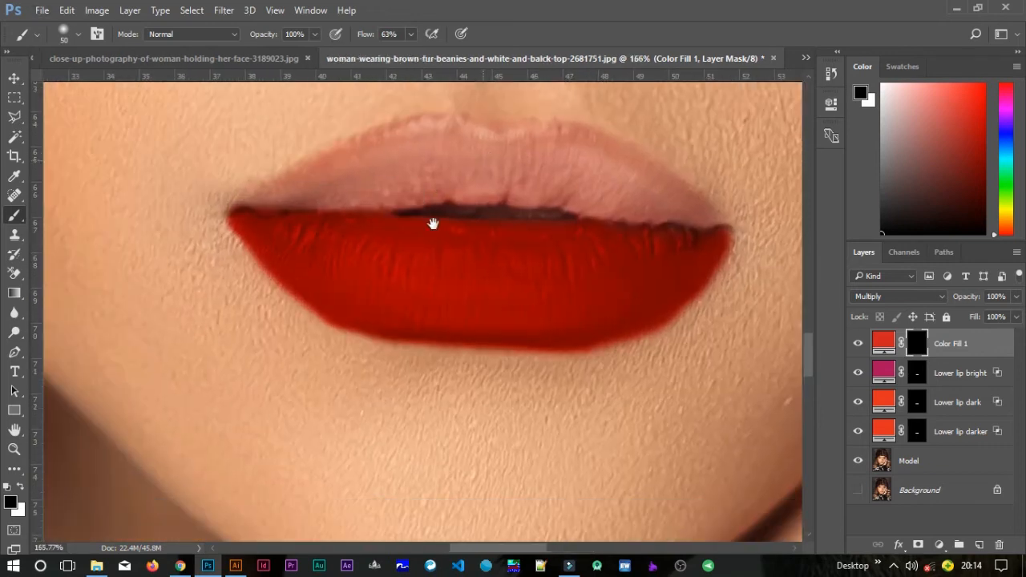
left_click_drag(433, 224, 431, 248)
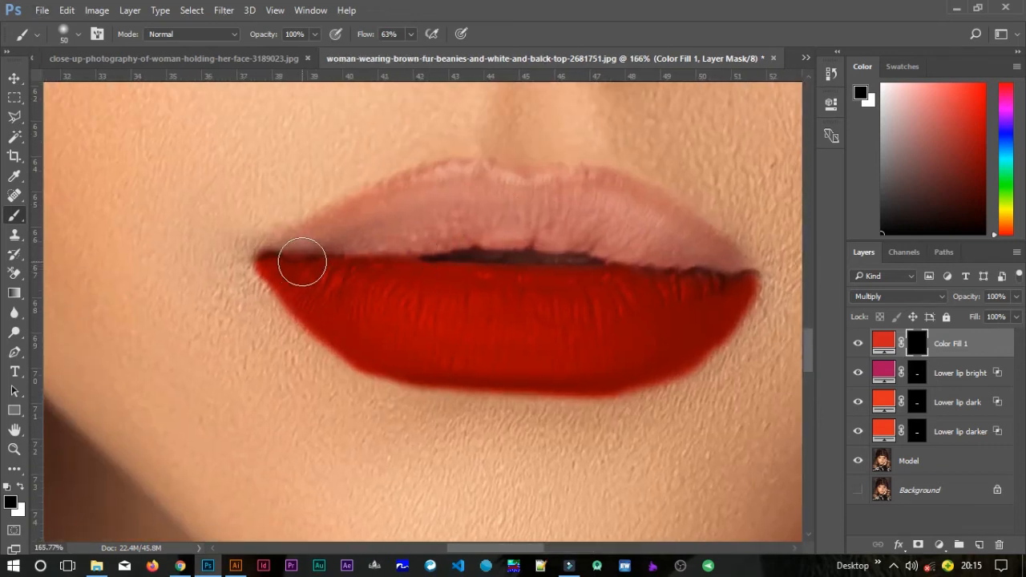
key("bracketleft")
key("bracketleft")
key("bracketleft")
key("bracketleft")
key("bracketleft")
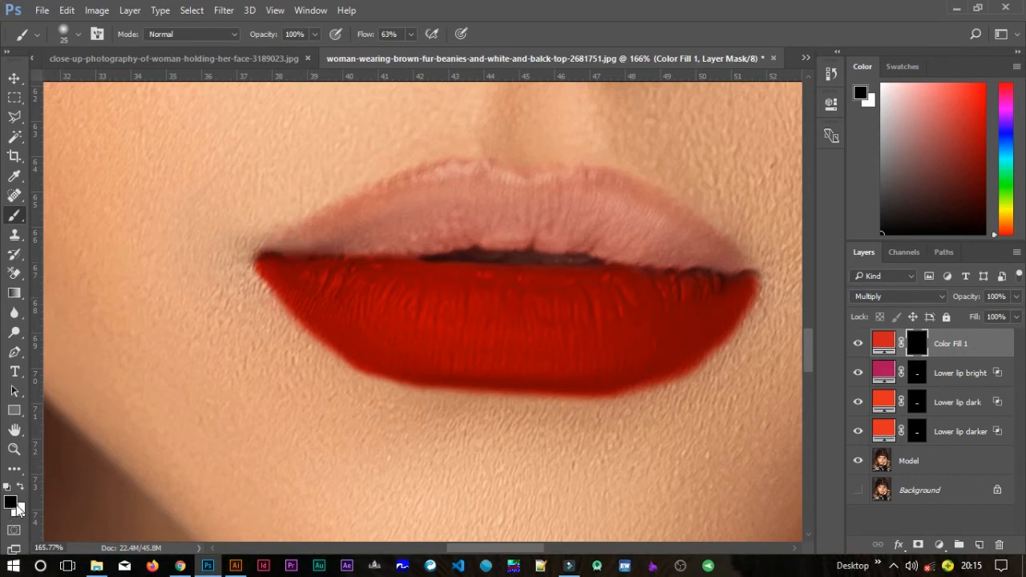
key("x")
mouse_move(279, 259)
left_mouse_down()
mouse_move(323, 222)
mouse_move(413, 190)
mouse_move(420, 197)
left_mouse_up()
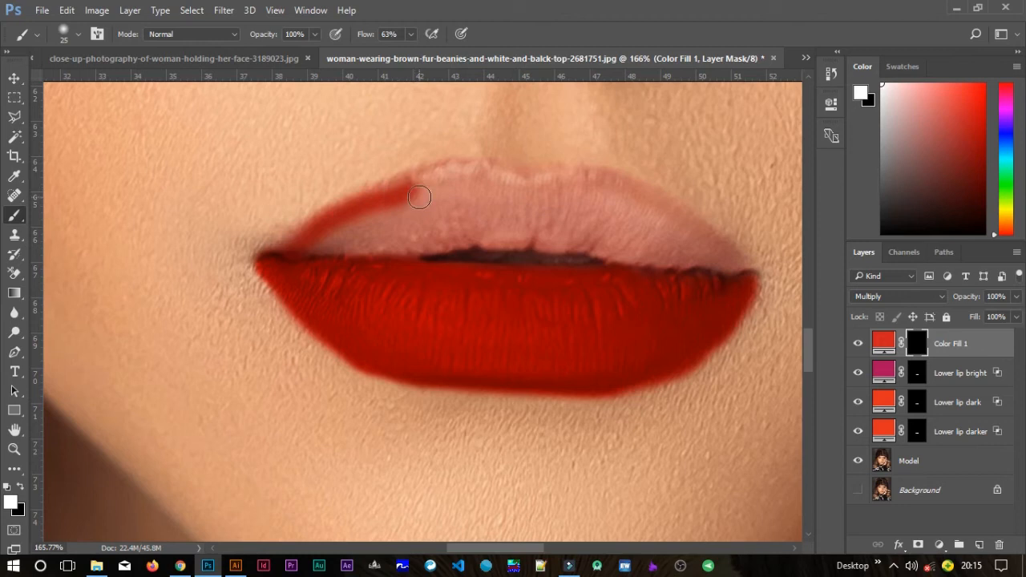
key("ctrl+z")
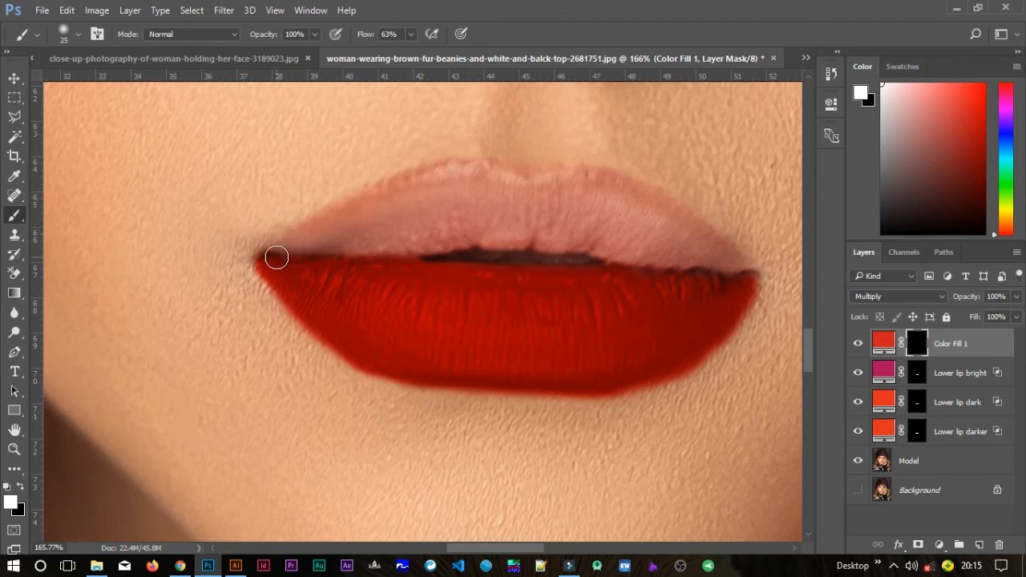
mouse_move(295, 241)
left_mouse_down()
mouse_move(448, 174)
mouse_move(574, 174)
mouse_move(647, 195)
mouse_move(738, 274)
left_mouse_up()
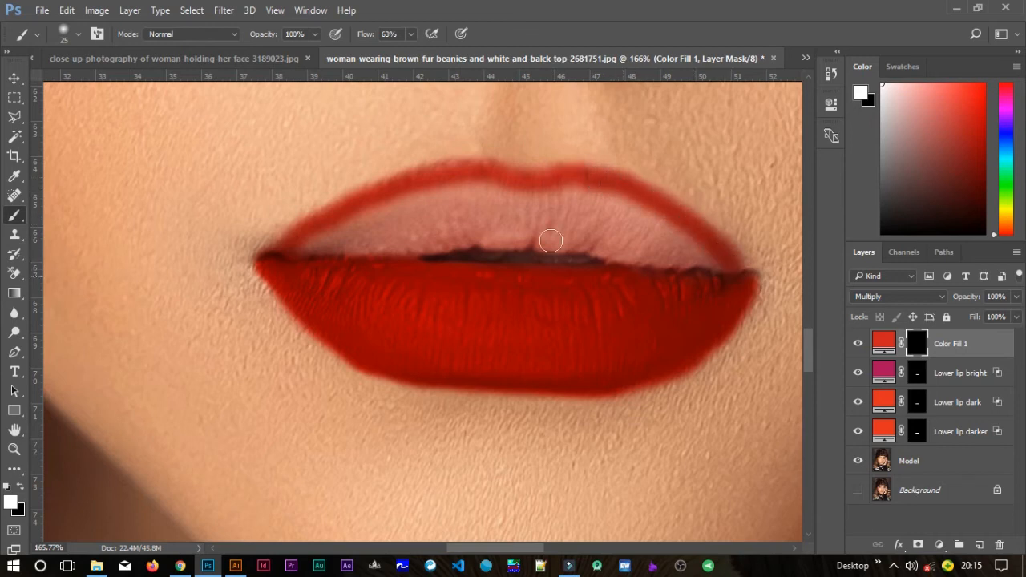
Step: Fill in the rest of the upper lip on the mask in white with a size 35 brush at 100% flow
left_click(411, 34)
left_click_drag(411, 53, 457, 59)
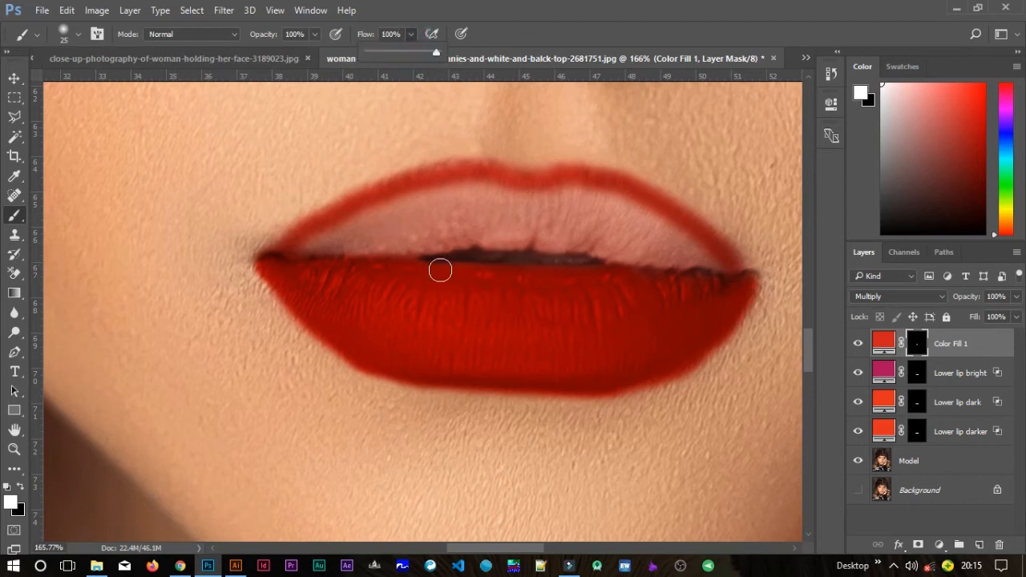
key("Return")
key("bracketright")
key("bracketright")
mouse_move(444, 223)
left_mouse_down()
mouse_move(417, 227)
mouse_move(450, 200)
mouse_move(442, 192)
mouse_move(312, 242)
mouse_move(562, 231)
mouse_move(542, 220)
mouse_move(546, 205)
mouse_move(527, 200)
mouse_move(479, 195)
mouse_move(449, 222)
left_mouse_up()
mouse_move(545, 222)
left_mouse_down()
mouse_move(662, 241)
mouse_move(715, 273)
mouse_move(690, 247)
mouse_move(572, 198)
left_mouse_up()
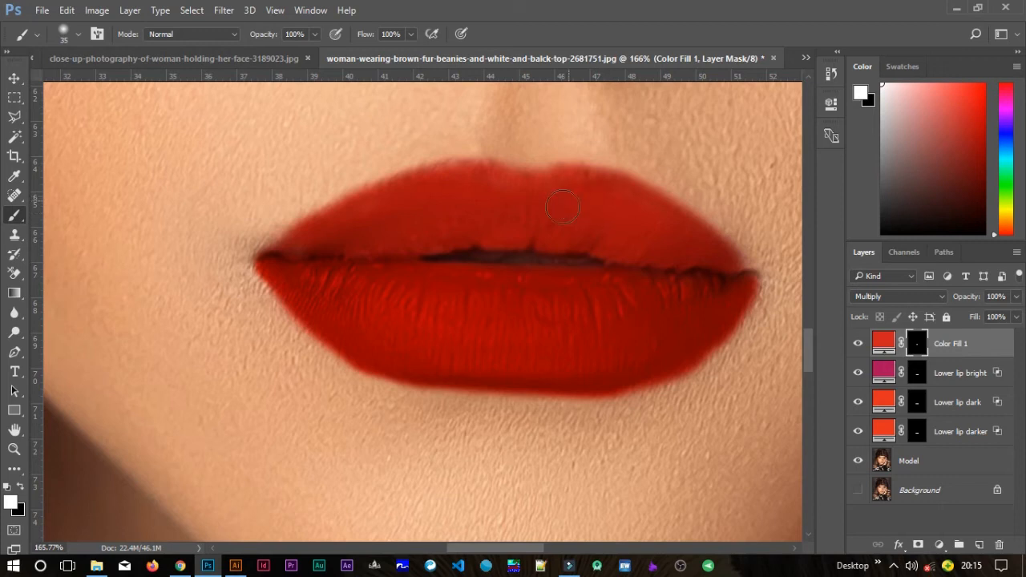
mouse_move(292, 245)
left_mouse_down()
mouse_move(272, 255)
mouse_move(386, 204)
left_mouse_up()
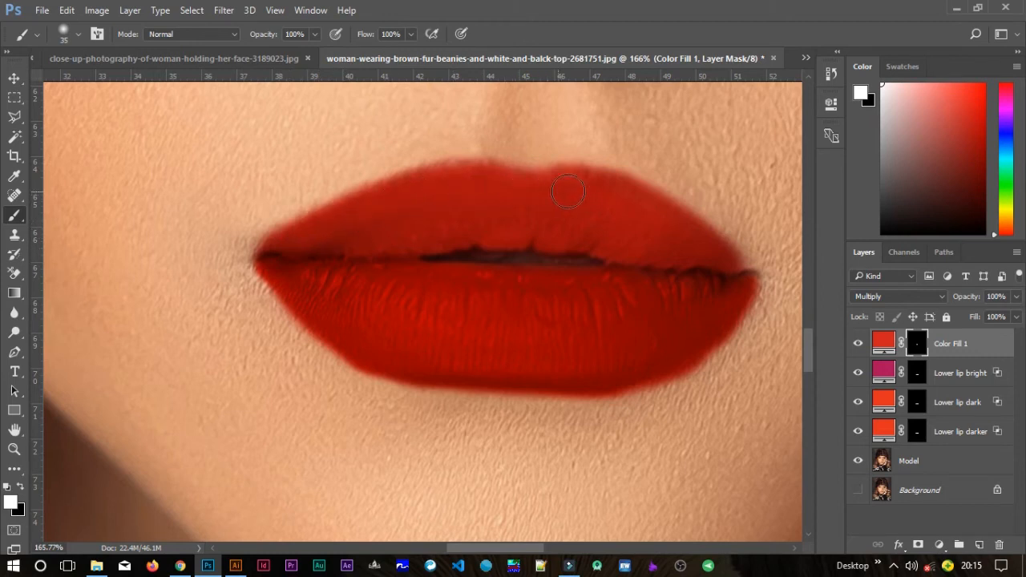
mouse_move(656, 226)
left_mouse_down()
mouse_move(691, 261)
mouse_move(744, 281)
mouse_move(710, 247)
mouse_move(692, 251)
mouse_move(715, 259)
mouse_move(668, 220)
left_mouse_up()
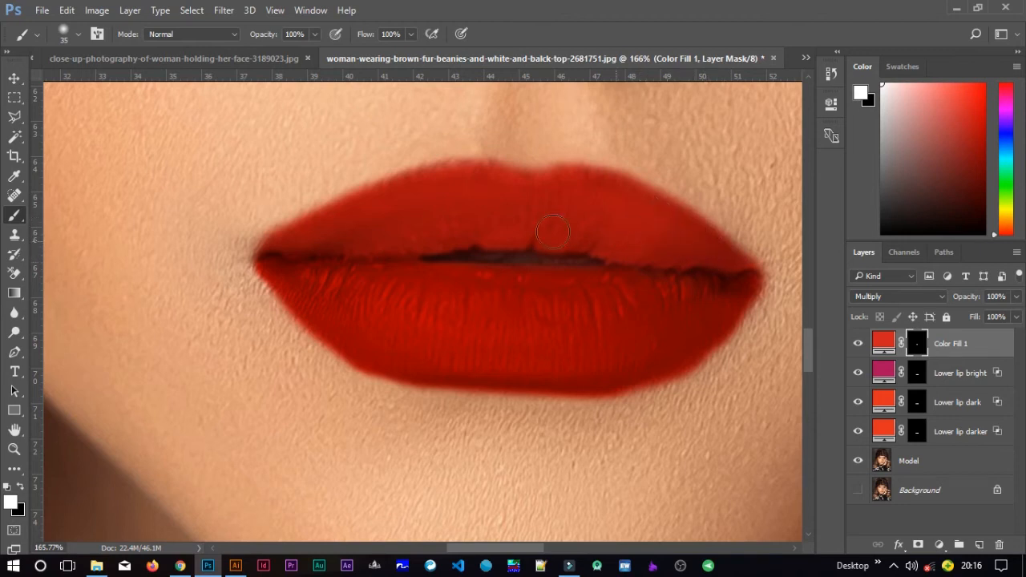
mouse_move(576, 237)
left_mouse_down()
mouse_move(672, 265)
mouse_move(602, 229)
left_mouse_up()
Step: Paint the dark gap between the lips in black on the mask with a size 9 brush, and switch back to white
left_click_drag(499, 264, 540, 279)
scroll(538, 270, "up", 6)
scroll(501, 246, "down", 3)
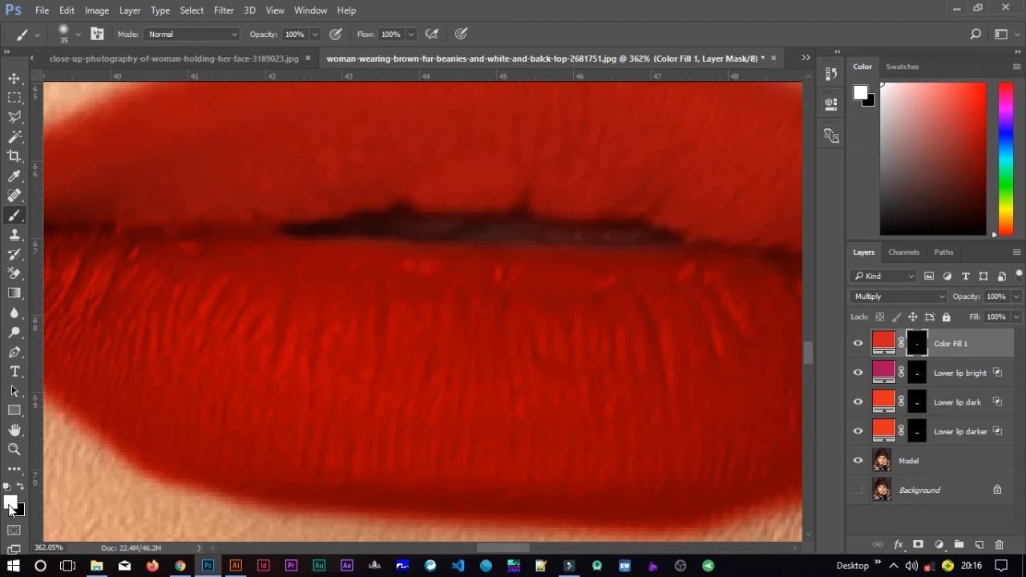
key("x")
key("bracketleft")
key("bracketleft")
key("bracketleft")
key("bracketleft")
key("bracketleft")
mouse_move(493, 226)
left_mouse_down()
mouse_move(534, 236)
mouse_move(665, 237)
mouse_move(633, 238)
left_mouse_up()
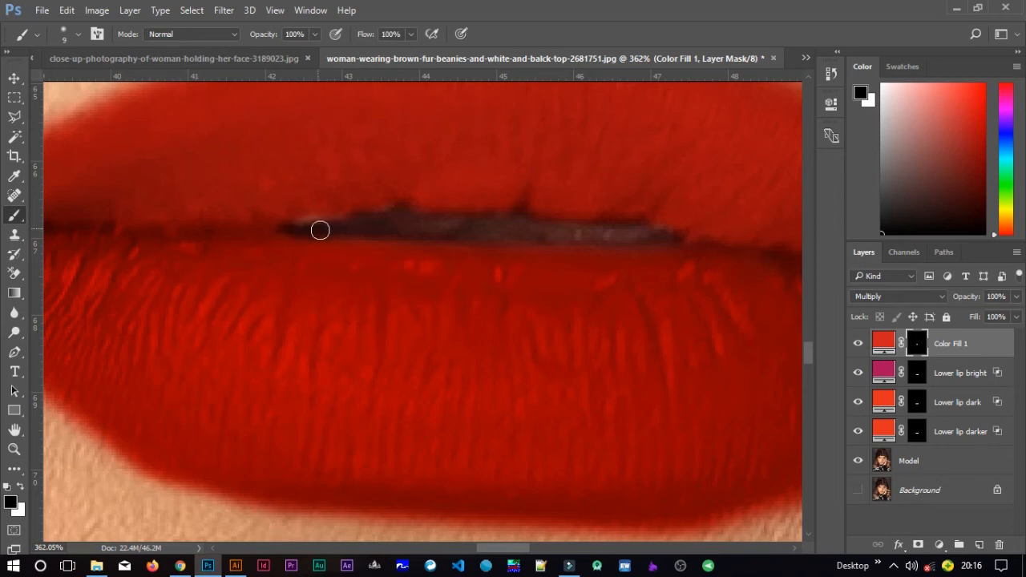
key("x")
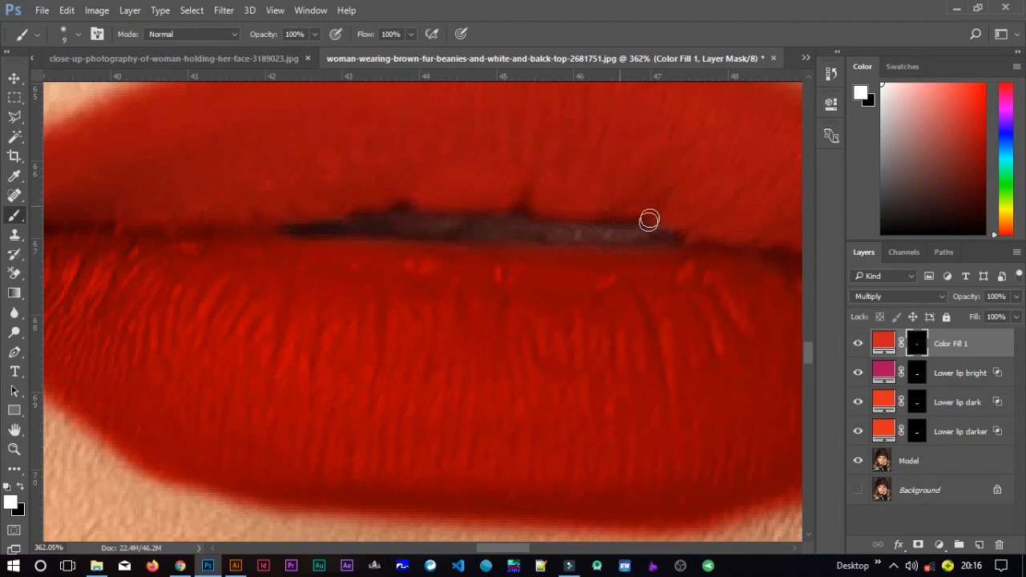
Step: Rename the Color Fill 1 layer as Upper lip dark
scroll(526, 295, "down", 5)
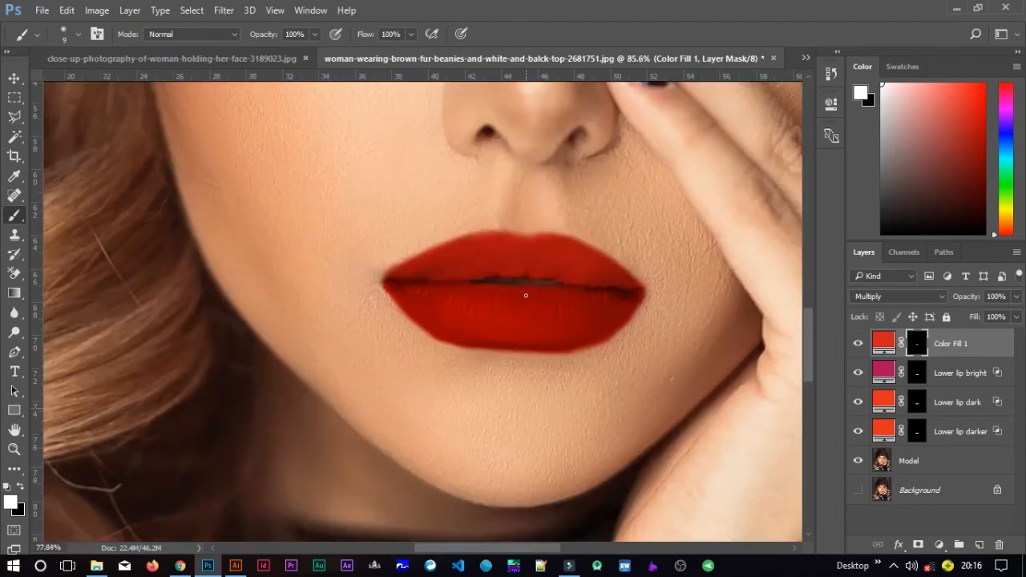
scroll(527, 294, "down", 2)
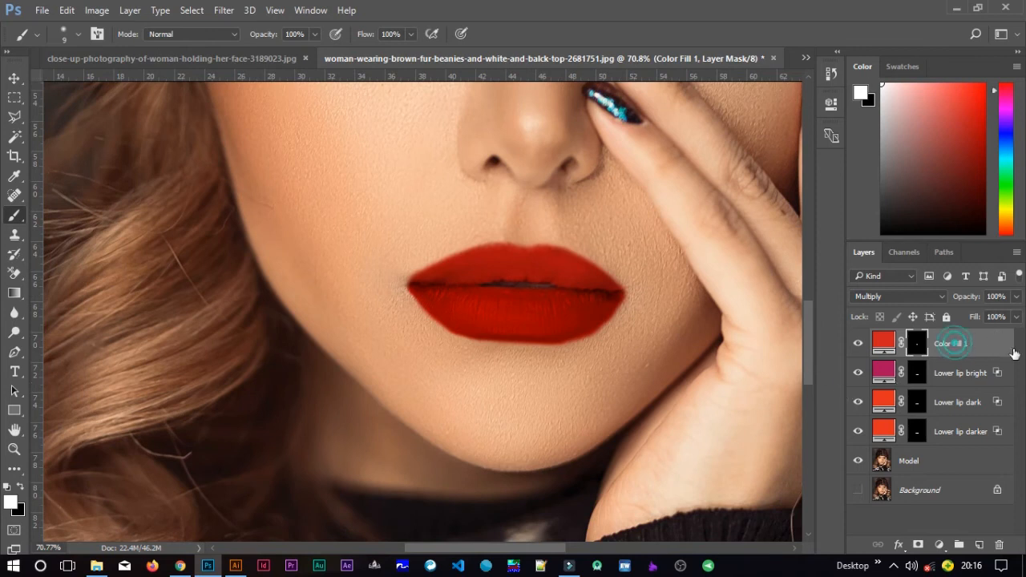
double_click(959, 344)
type("Upper lip dark")
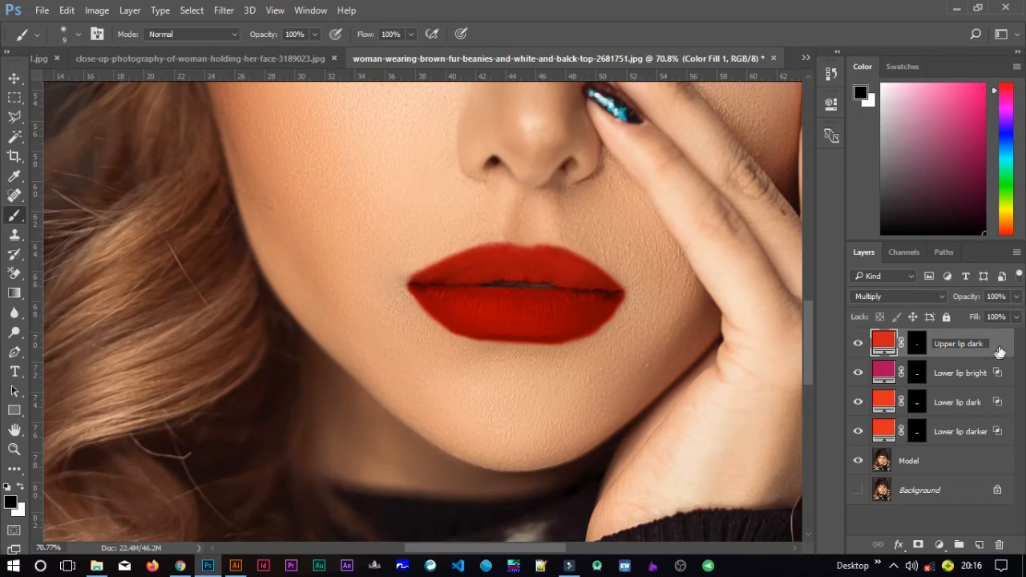
left_click(998, 346)
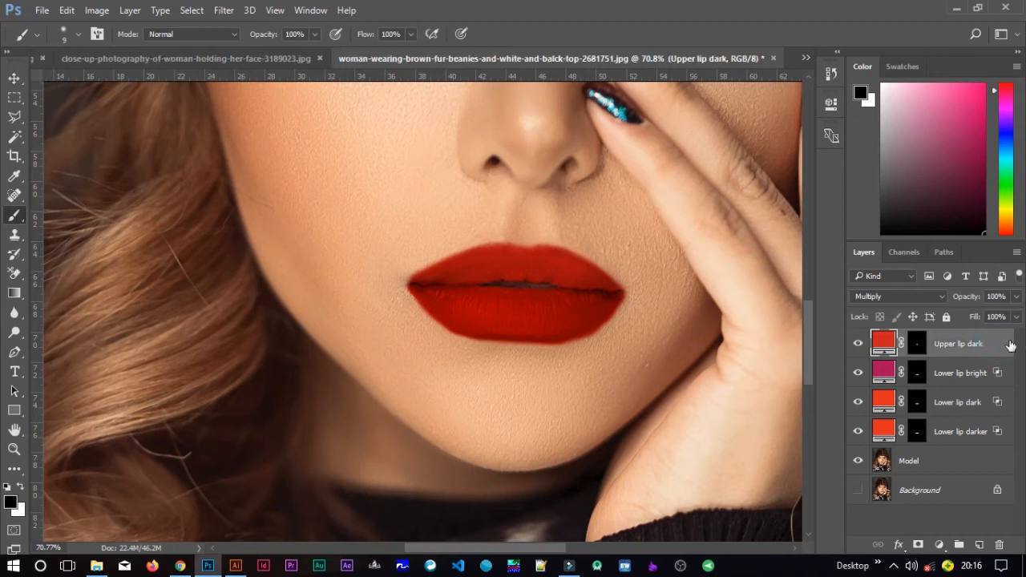
Step: In the Upper lip dark layer's Blend If settings, split the underlying white slider to 151 / 197 and apply it
double_click(1011, 345)
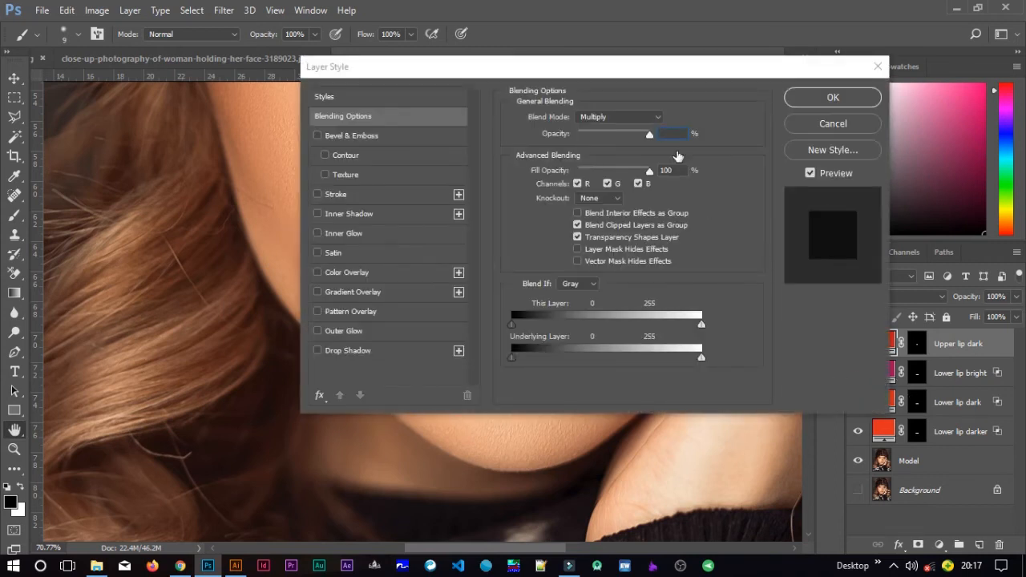
left_click_drag(670, 72, 951, 41)
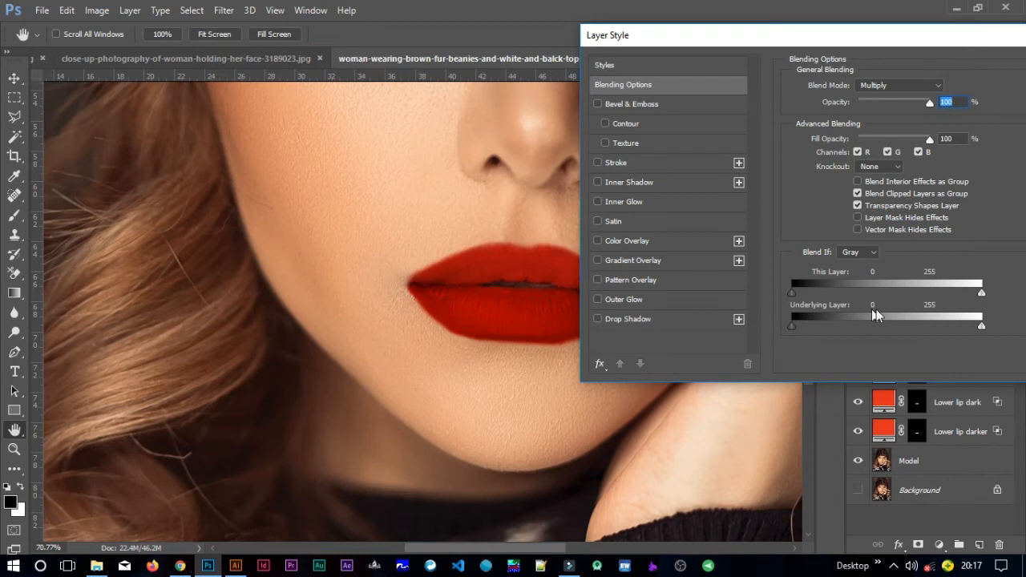
left_click_drag(977, 305, 902, 299)
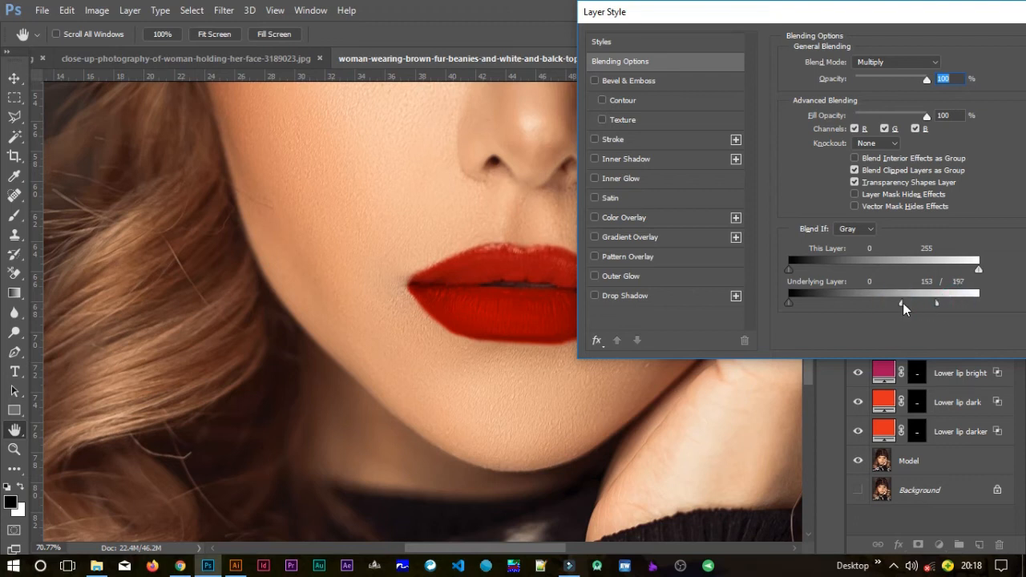
left_click_drag(903, 304, 897, 303)
left_click_drag(874, 18, 613, 166)
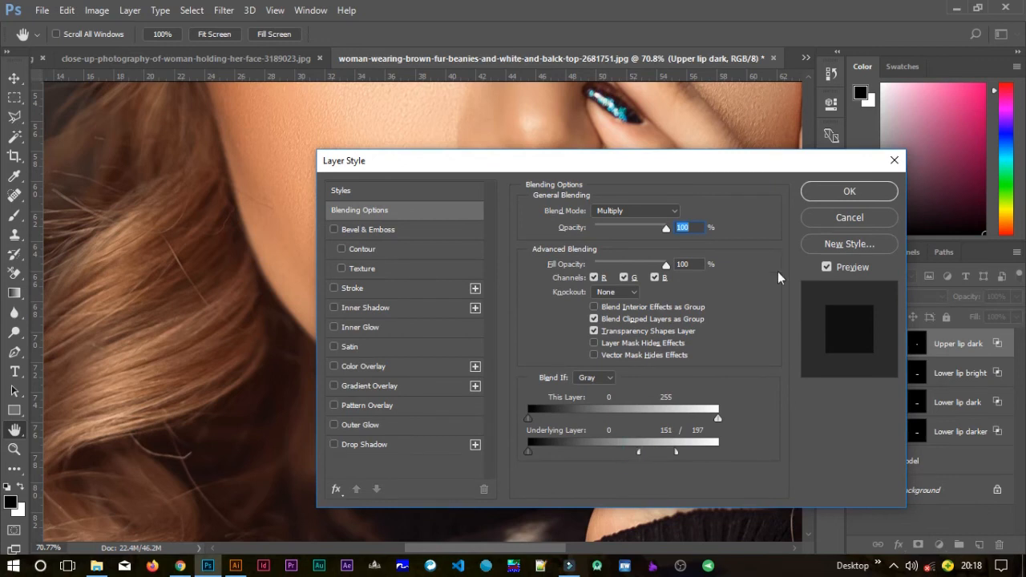
left_click(818, 194)
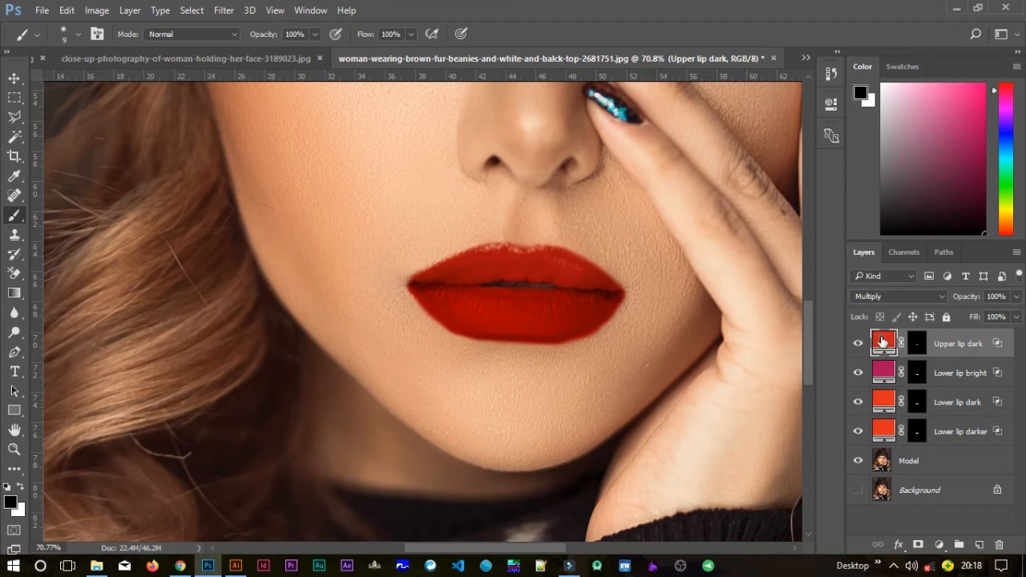
Step: Change the Upper lip dark layer's fill to a brighter, more vivid red
double_click(884, 344)
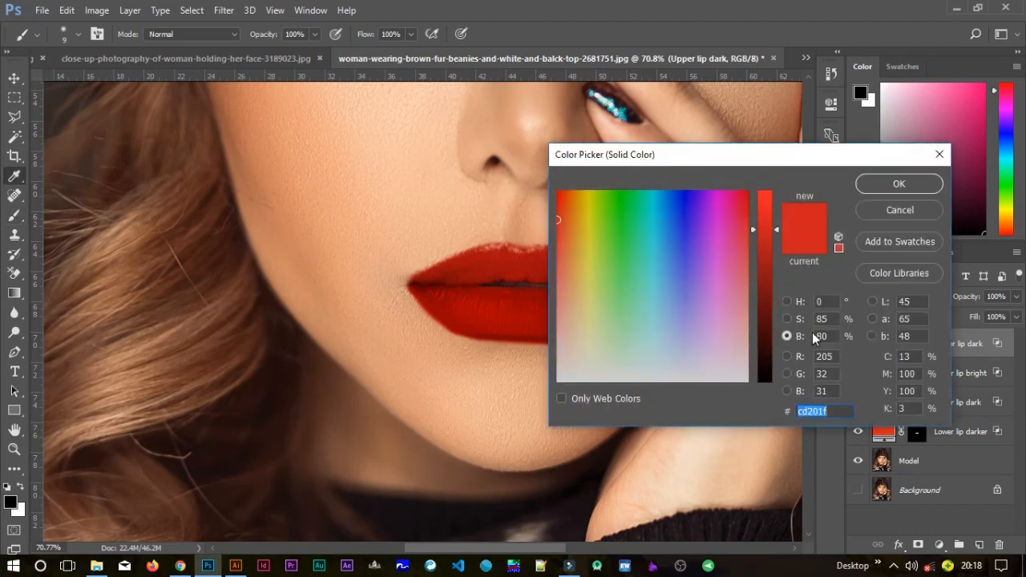
left_click(788, 319)
left_click(789, 335)
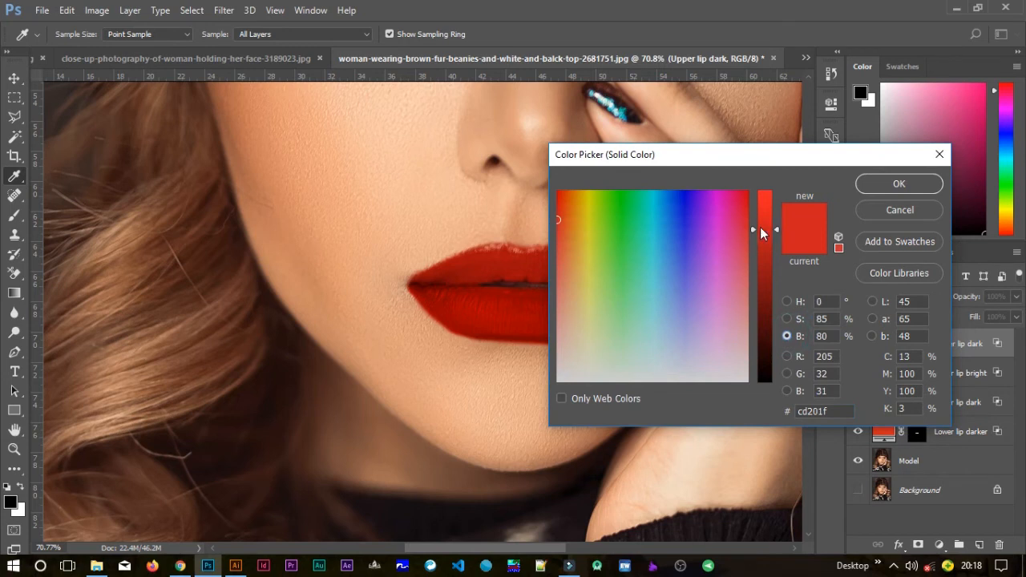
left_click_drag(770, 226, 771, 211)
left_click_drag(702, 168, 809, 150)
left_click(894, 300)
left_click_drag(866, 202, 868, 184)
left_click_drag(866, 137, 741, 141)
left_click(894, 178)
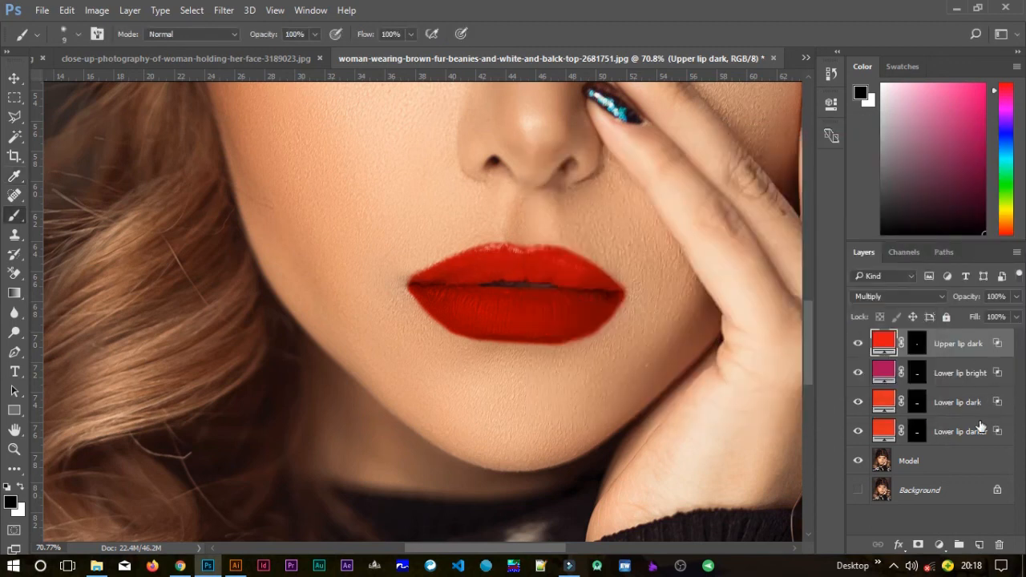
Step: Duplicate the Upper lip dark layer and rename the copy as Upper lip bright
left_click_drag(952, 343, 979, 545)
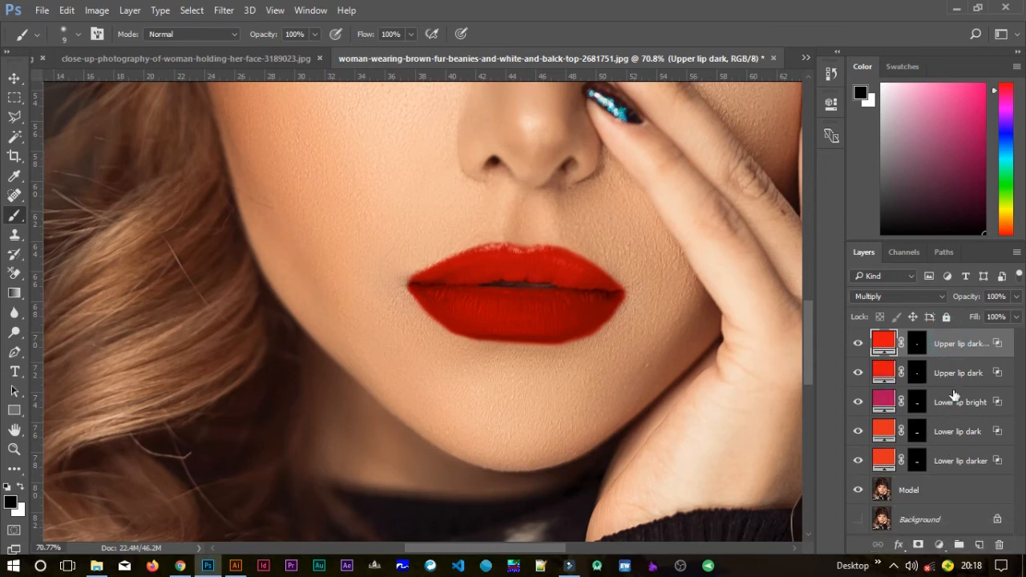
double_click(980, 344)
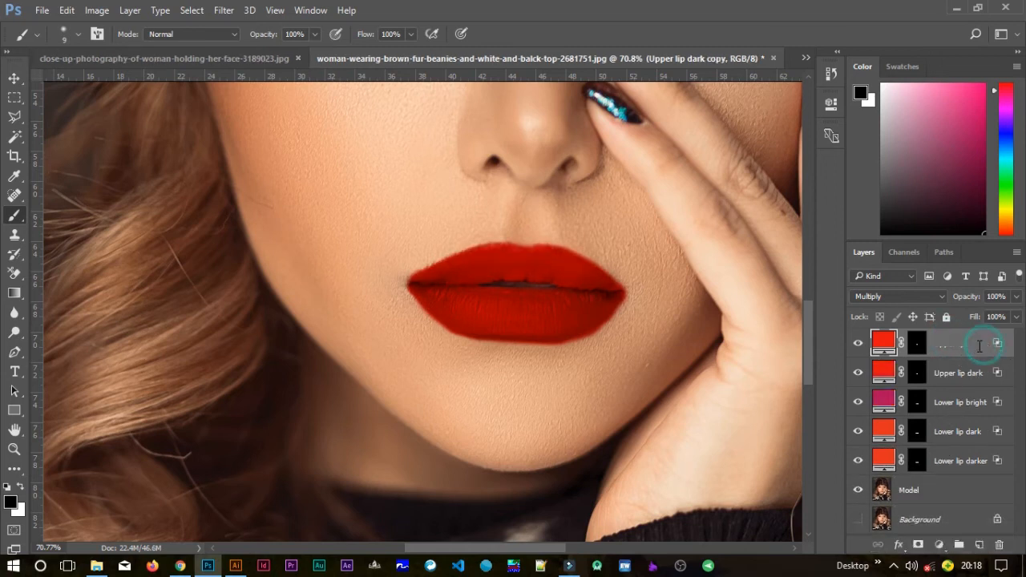
left_click_drag(952, 347, 995, 345)
type("bright")
left_click(1010, 346)
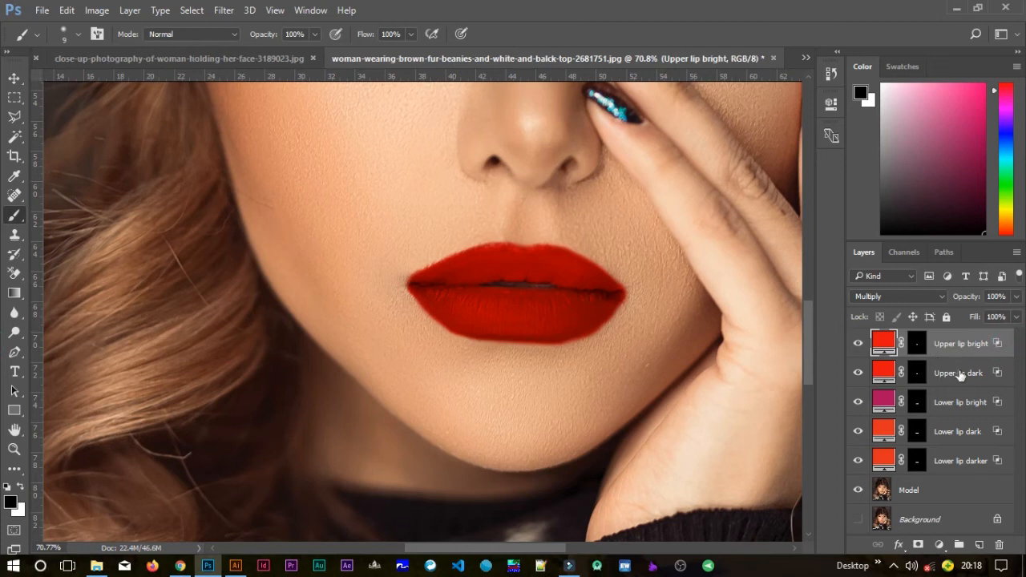
Step: Set the Upper lip bright layer's blend mode to Screen
left_click(959, 374)
left_click(958, 345)
left_click(908, 295)
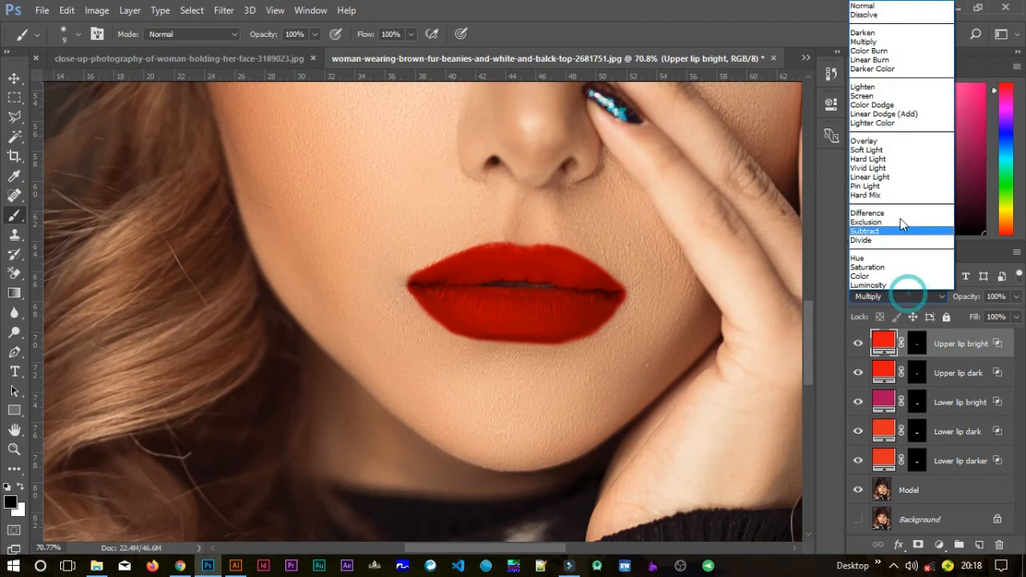
left_click(887, 96)
Step: In the Upper lip bright layer's Blend If settings, rejoin and reset the underlying white slider to 255
left_click(998, 344)
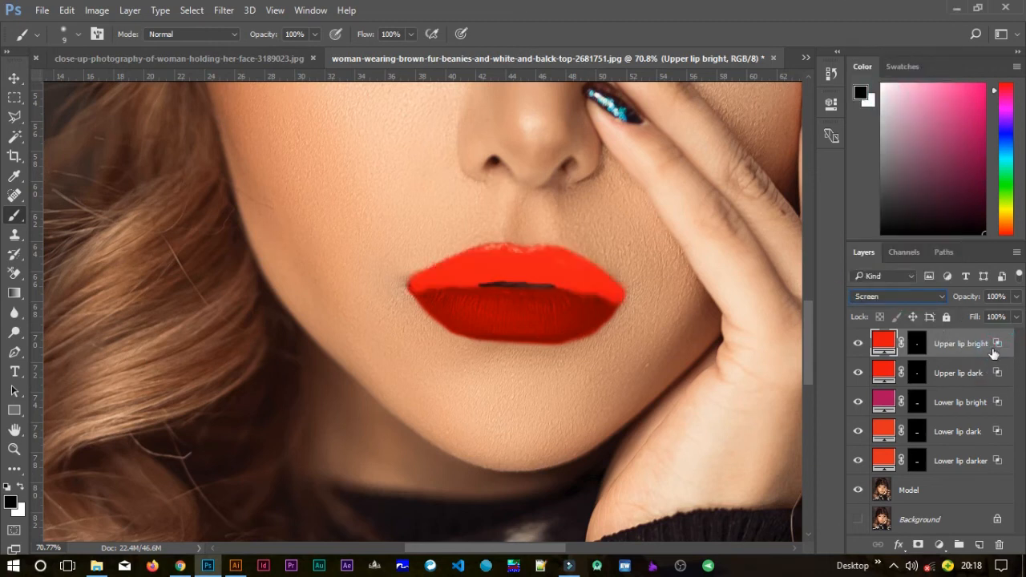
double_click(991, 352)
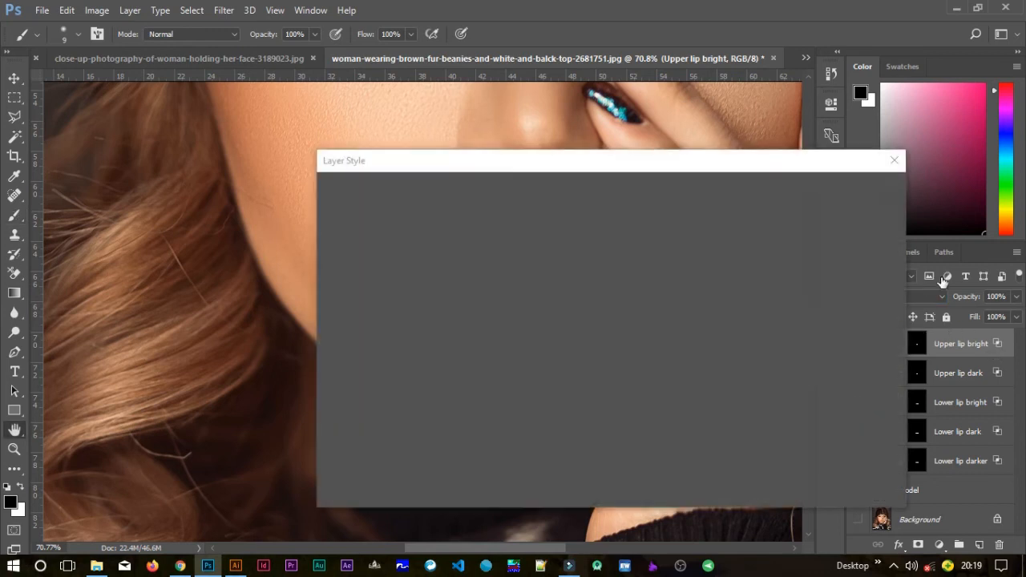
left_click_drag(717, 165, 943, 134)
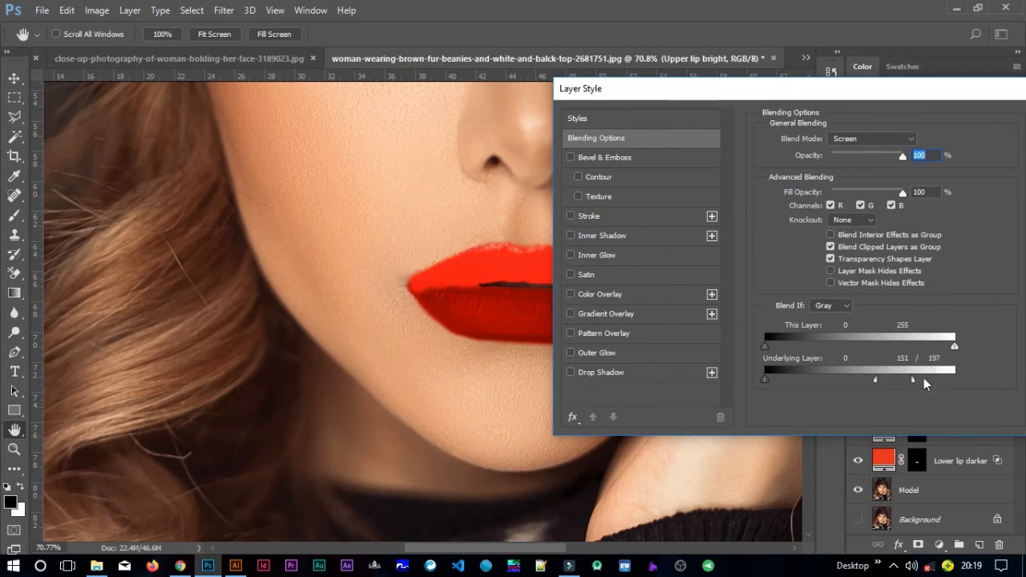
left_click_drag(913, 378, 982, 379)
left_click_drag(876, 380, 973, 382)
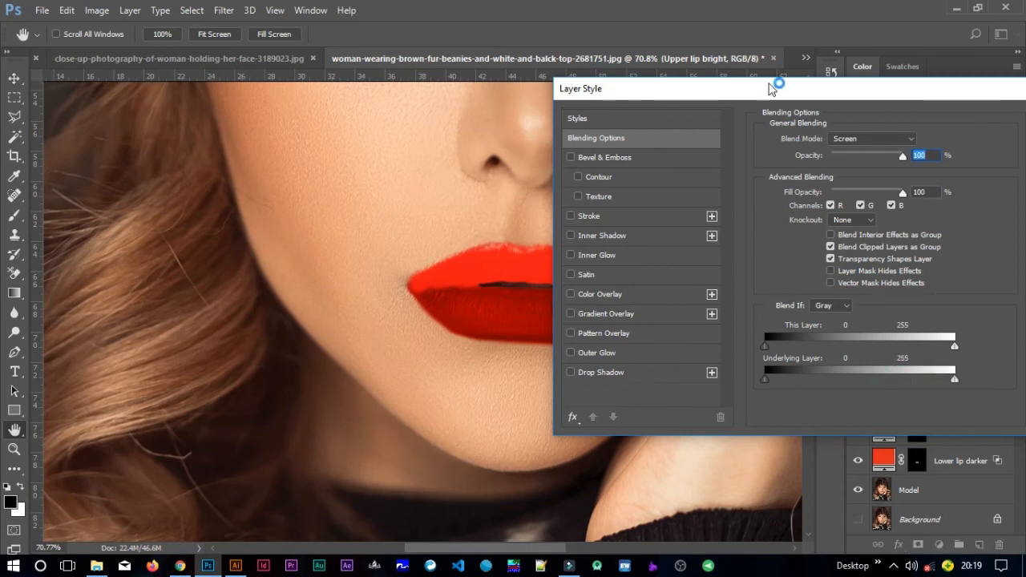
Step: Split the Upper lip bright layer's underlying black Blend If slider to 96 / 134 and apply the settings
left_click_drag(770, 83, 827, 56)
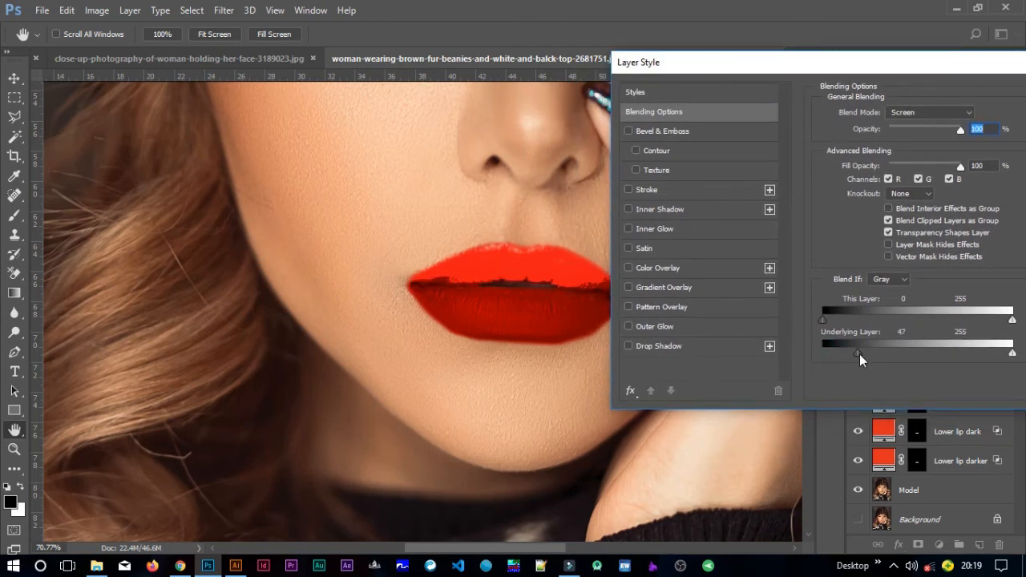
left_click_drag(857, 354, 891, 353)
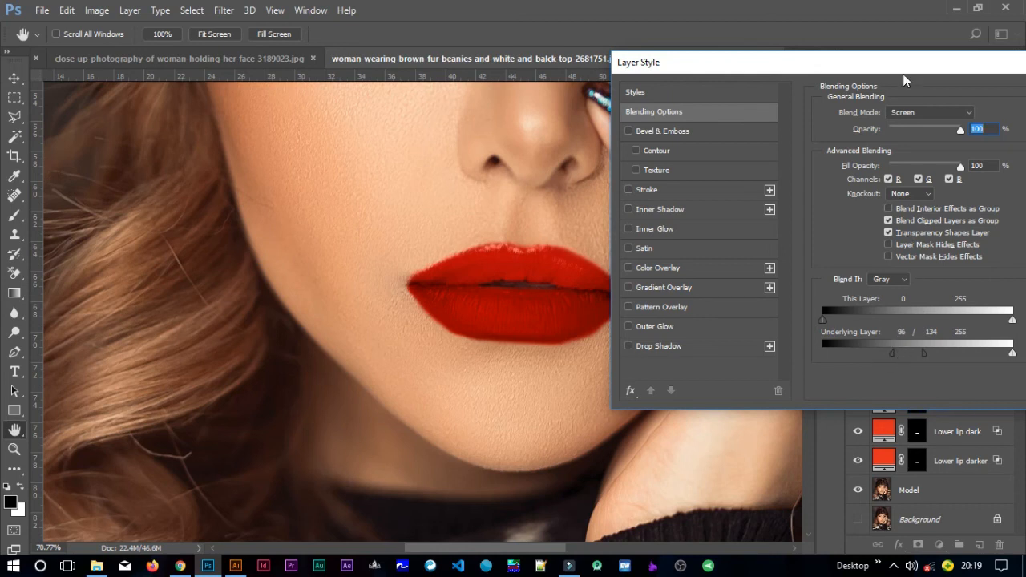
left_click_drag(788, 64, 510, 65)
left_click(837, 95)
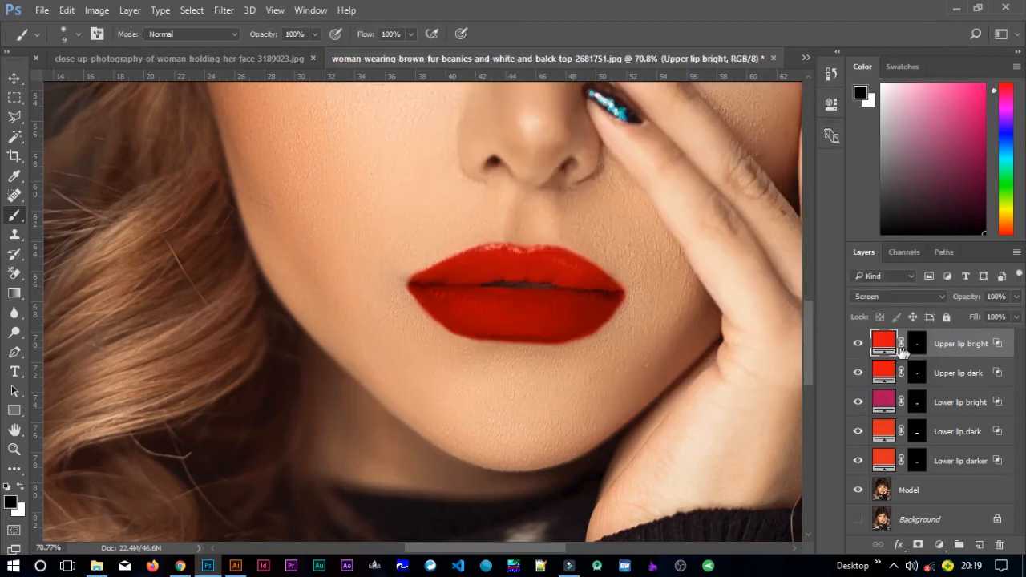
Step: Shift the Upper lip bright layer's fill colour to a pinkish red with a hue of 343°
double_click(884, 343)
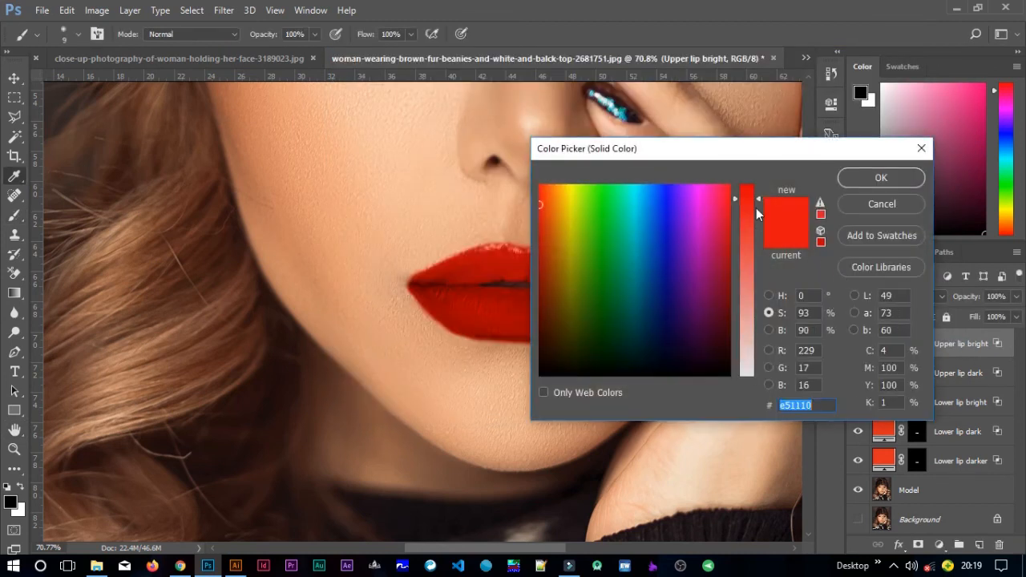
left_click_drag(769, 155, 919, 147)
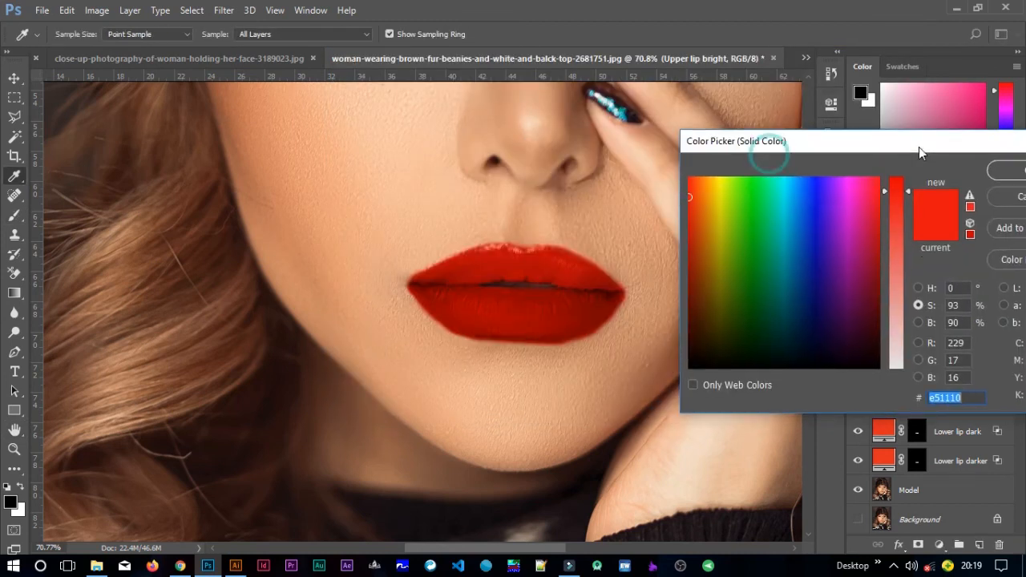
left_click(917, 288)
mouse_move(890, 226)
left_mouse_down()
mouse_move(884, 205)
mouse_move(897, 190)
left_mouse_up()
left_click(897, 194)
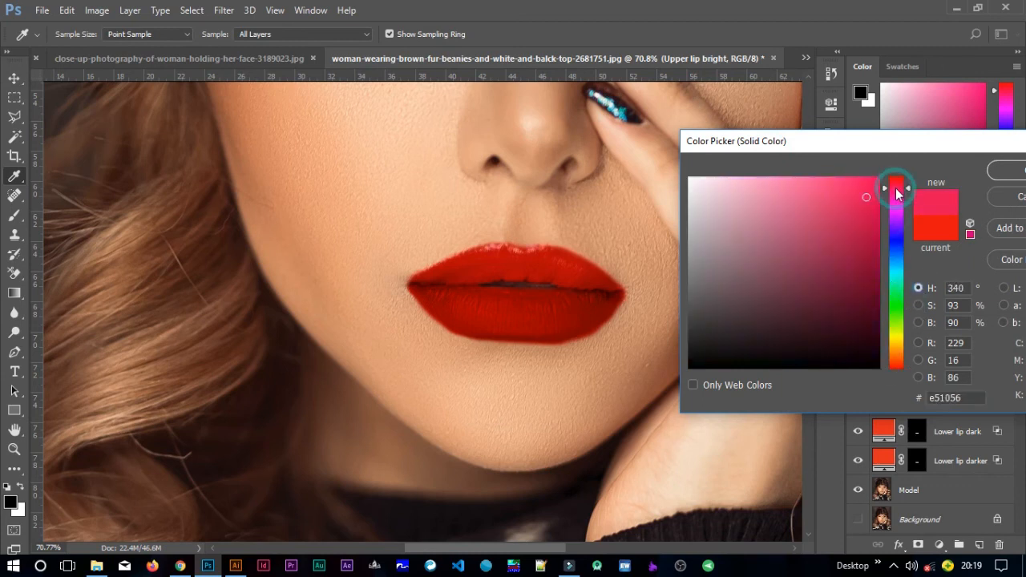
left_click(898, 191)
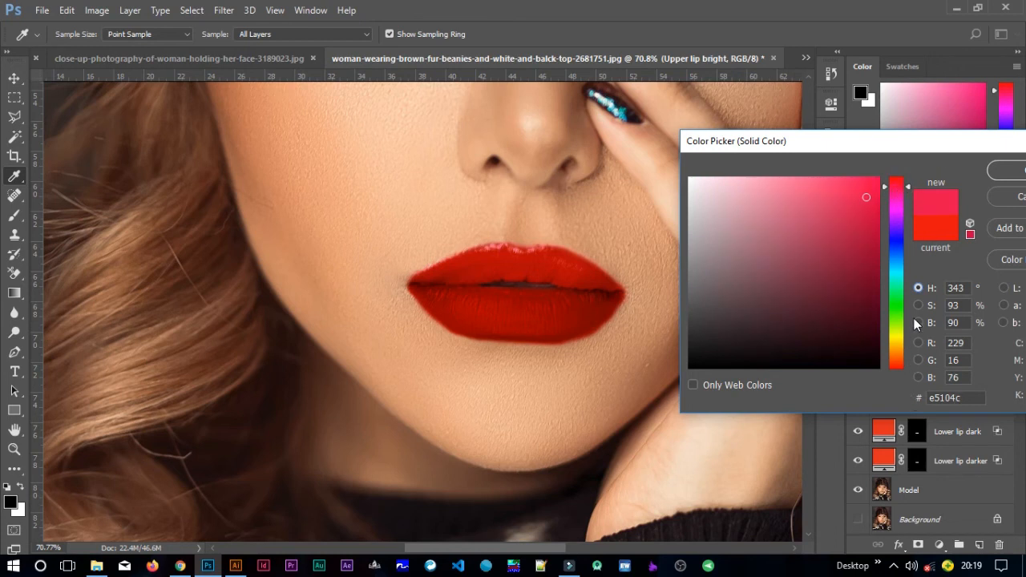
Step: Set the Upper lip bright fill's brightness to 95%, lower its saturation slightly and apply the colour
left_click(918, 322)
left_click(891, 192)
left_click_drag(891, 193, 890, 187)
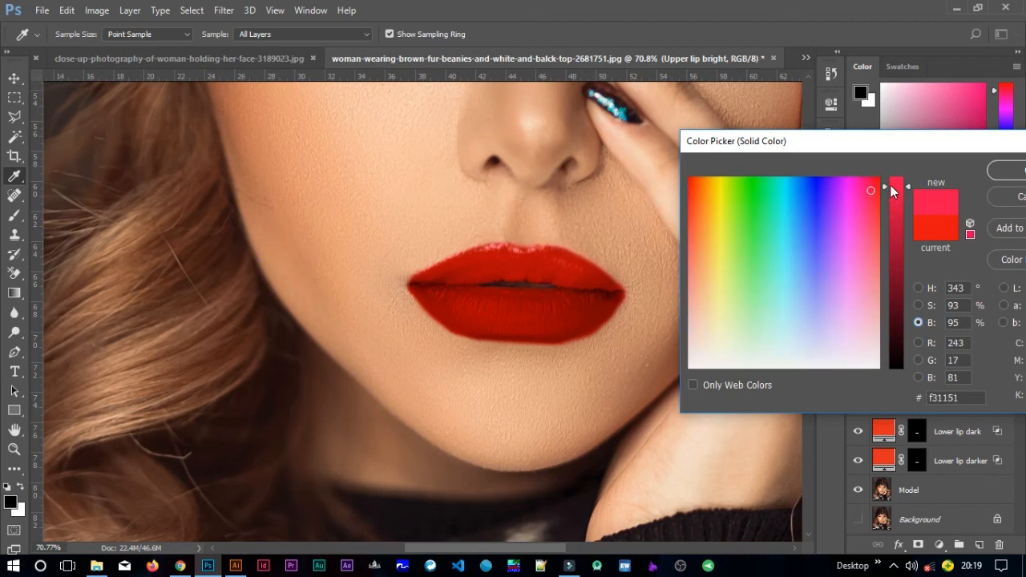
left_click(919, 306)
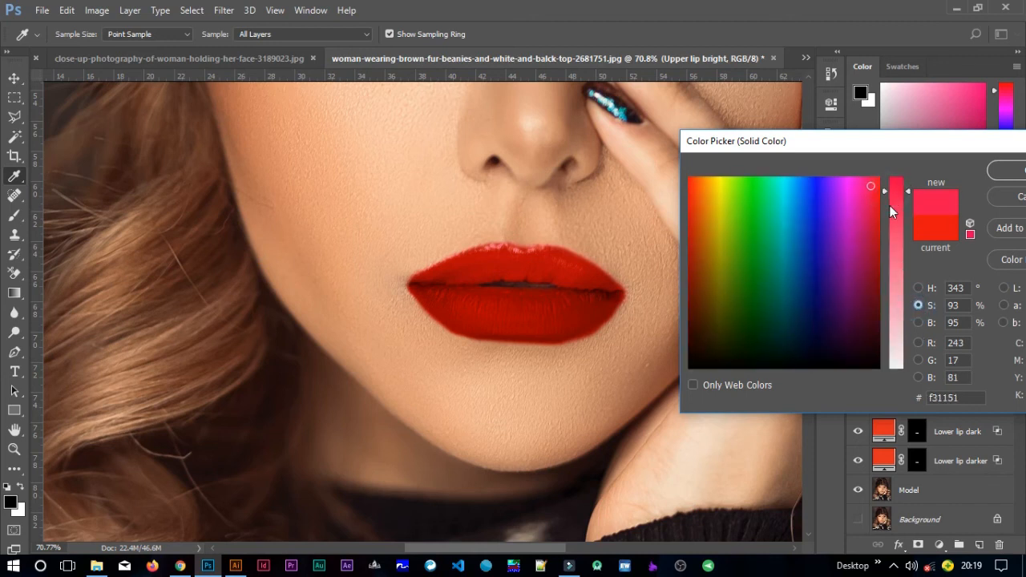
left_click_drag(885, 197, 886, 204)
left_click_drag(915, 140, 826, 143)
left_click(932, 180)
key("b")
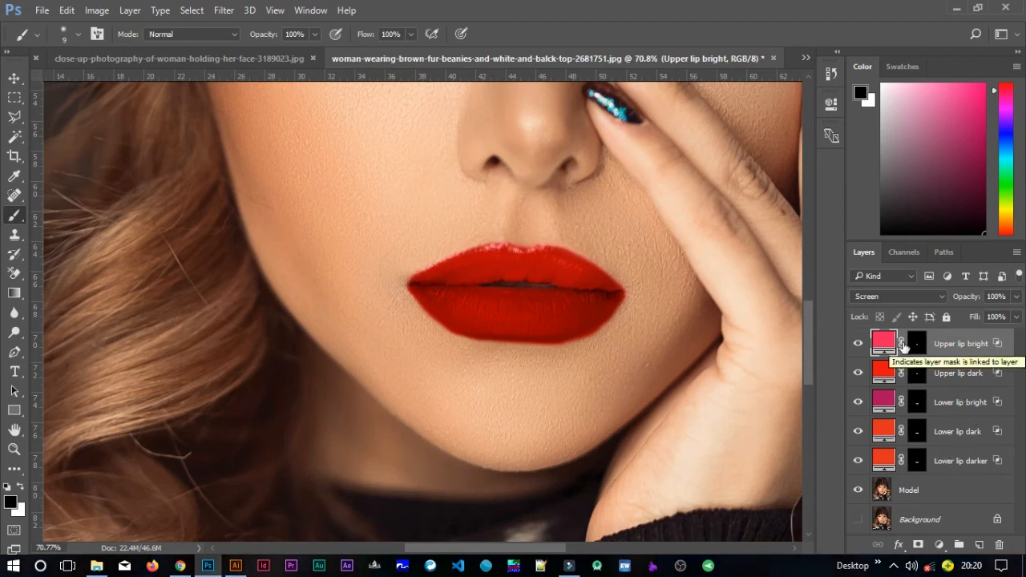
Step: Group the five lip colour layers, from Upper lip bright down to Lower lip darker
key("ctrl+0")
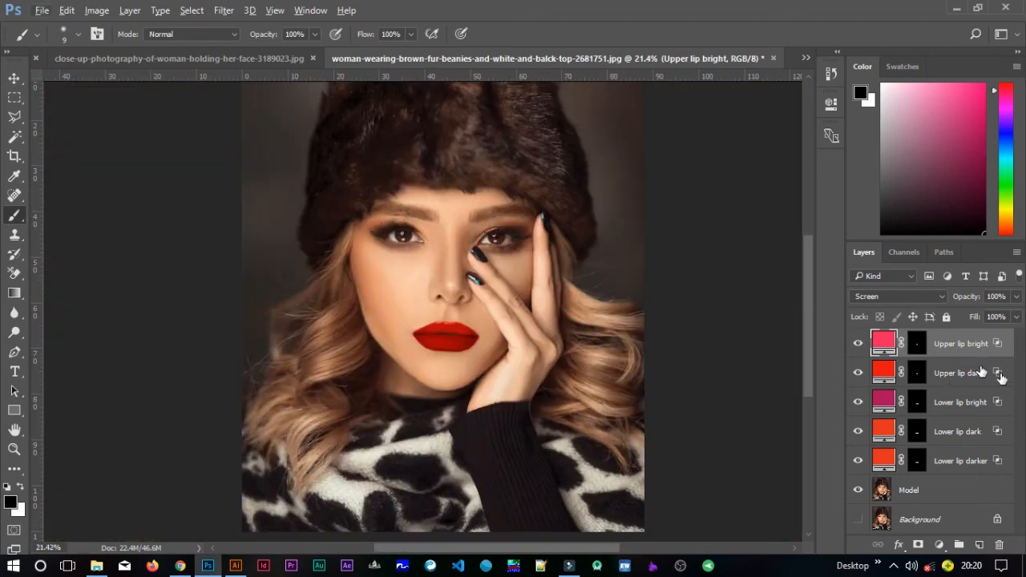
left_click(967, 469, "shift")
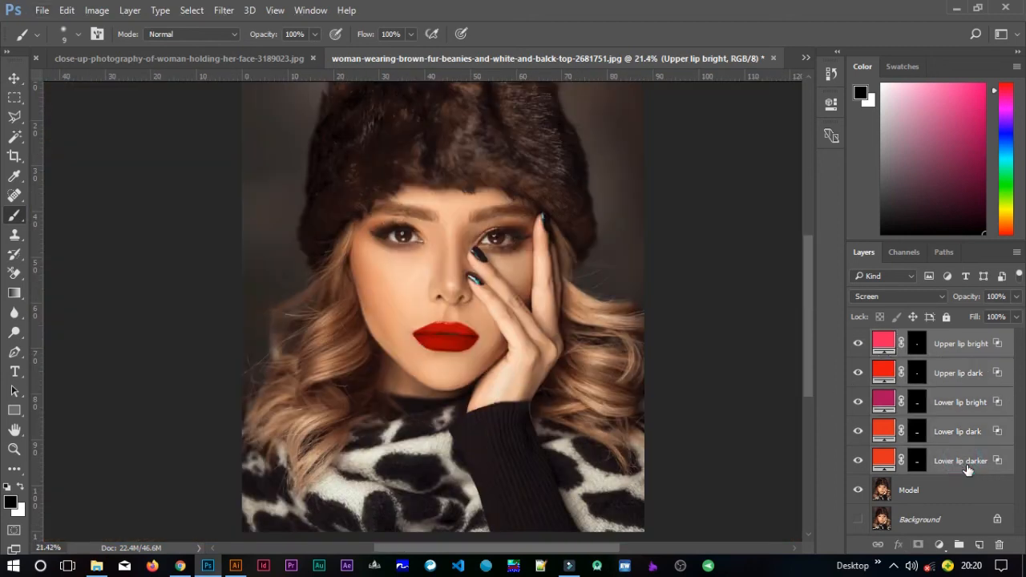
left_click_drag(964, 460, 979, 545)
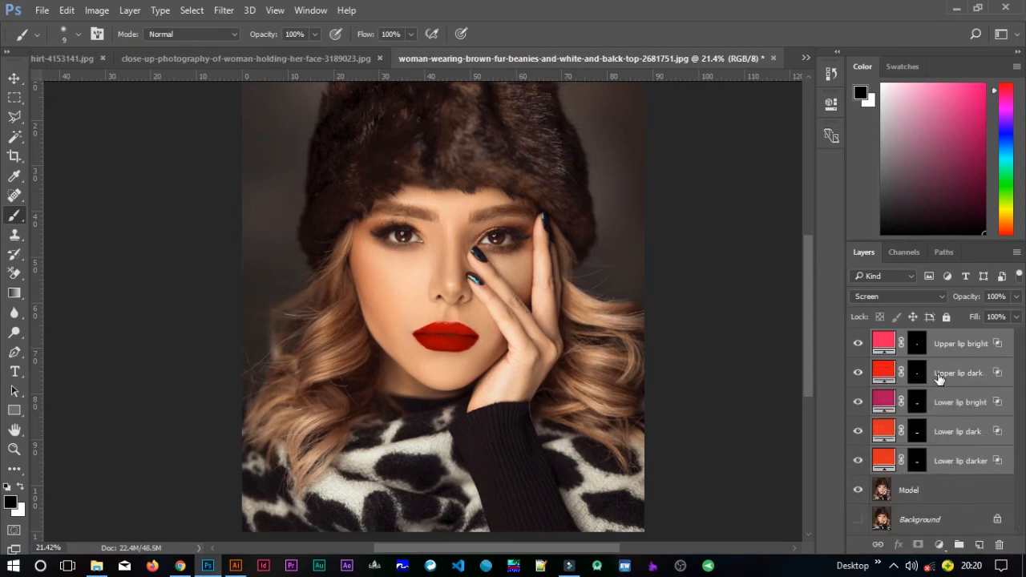
left_click_drag(943, 342, 960, 545)
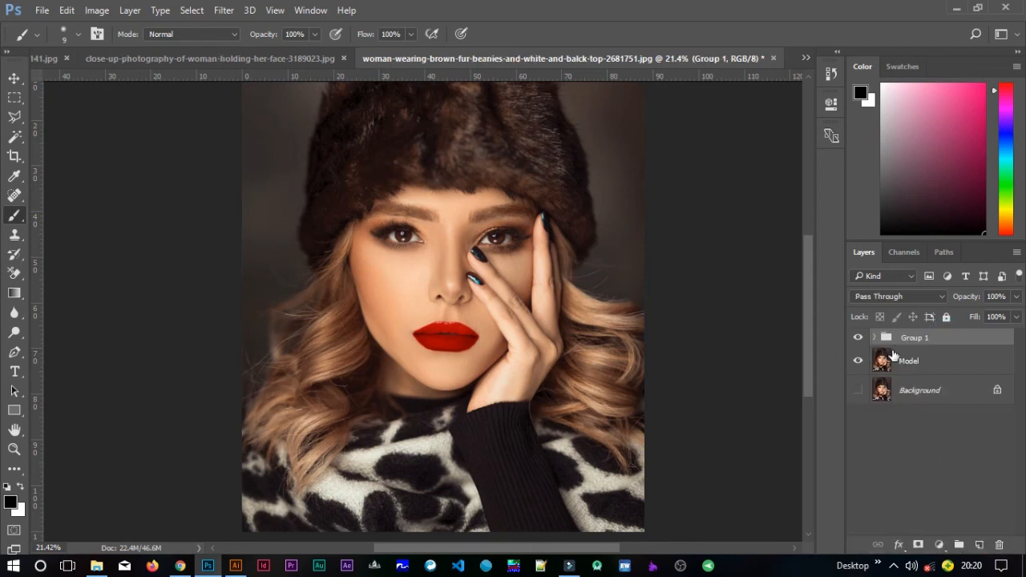
Step: Compare the portrait with the lip group hidden and shown, and set the group's opacity to 82%
left_click(860, 338)
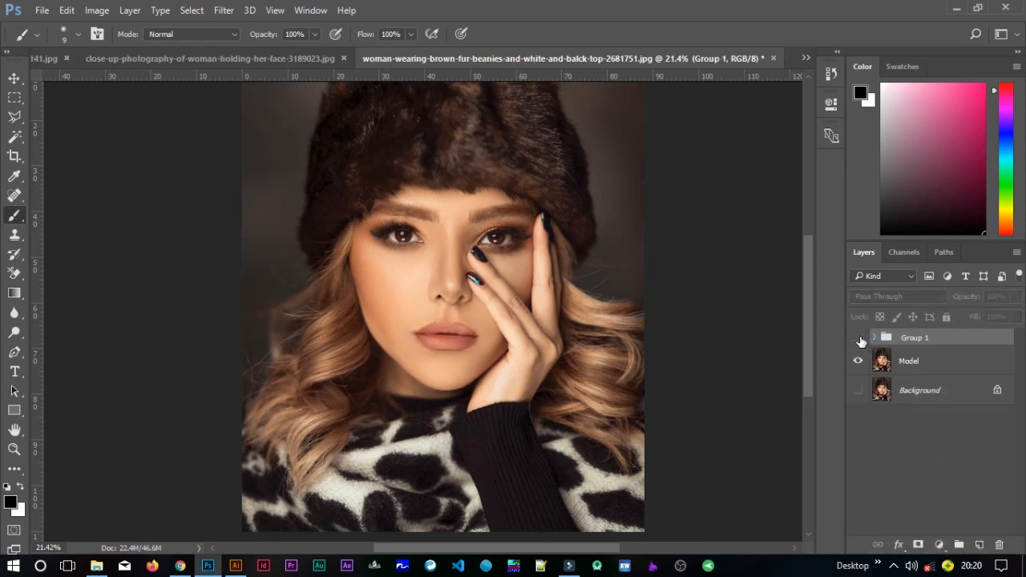
left_click(860, 338)
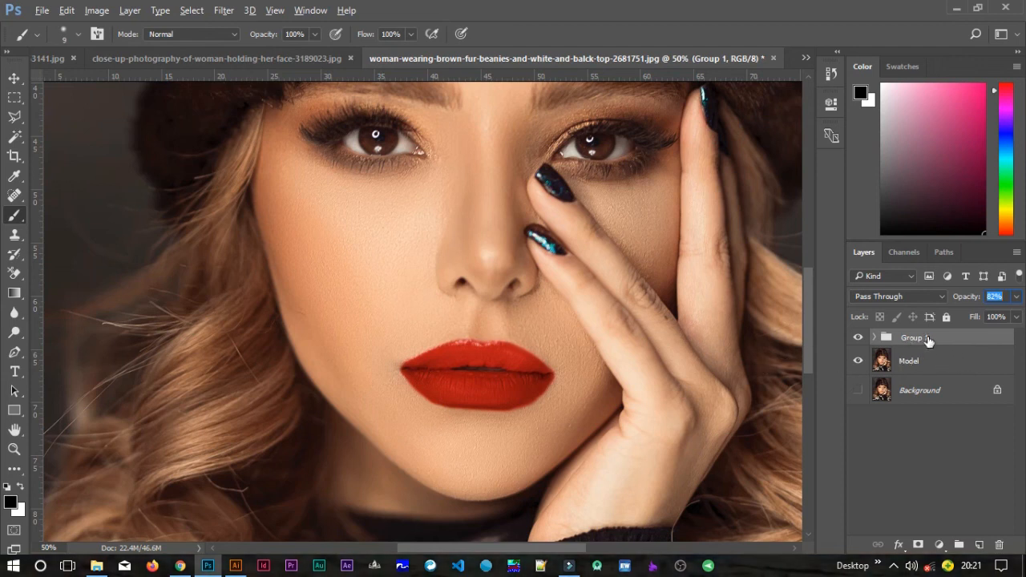
Step: Add a layer mask to the lip group and paint black with a size 60 brush around the lower lip's edge to remove spilled colour
left_click(918, 545)
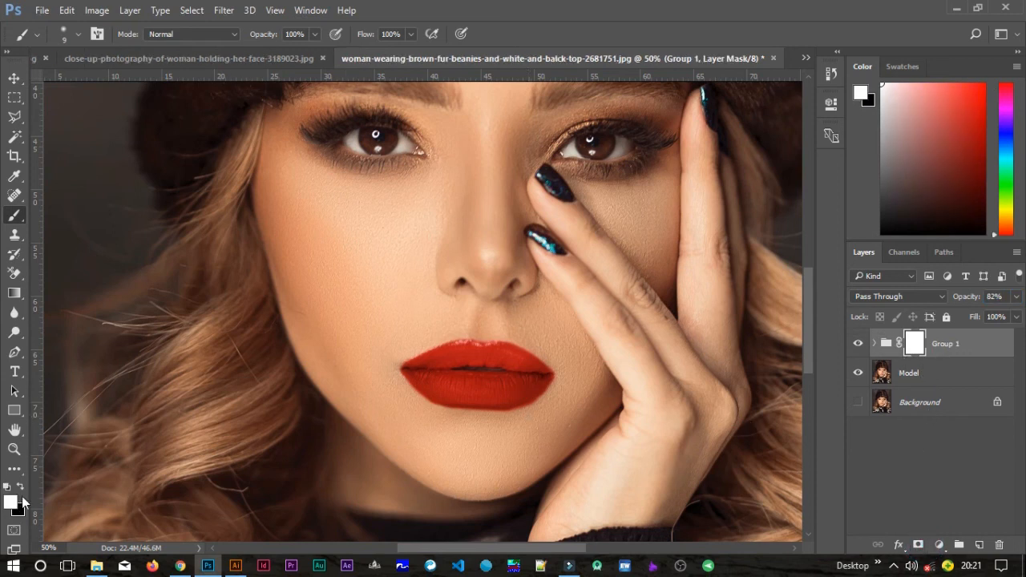
key("x")
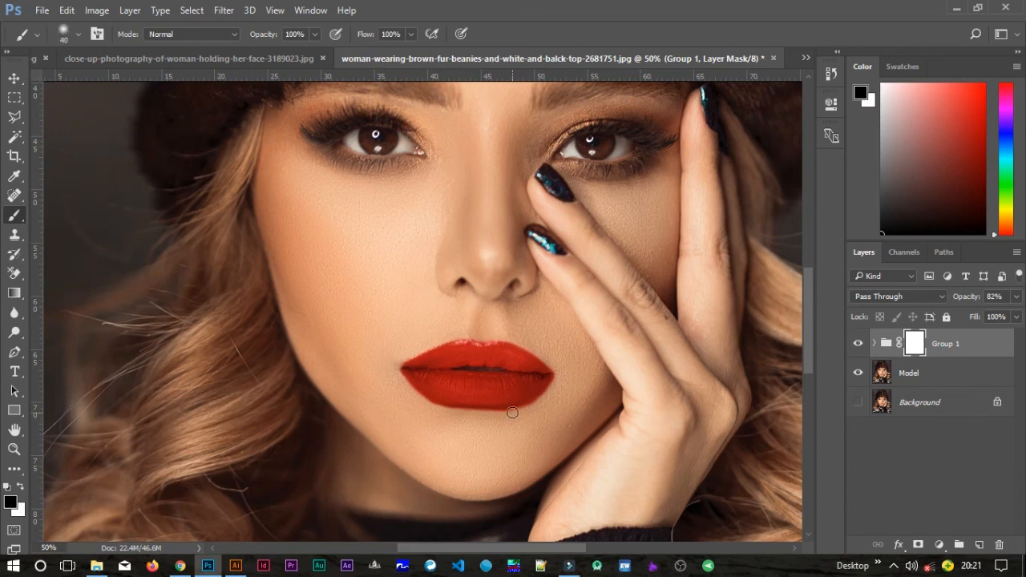
key("]")
scroll(514, 417, "up", 4)
scroll(519, 411, "up", 2)
left_click(562, 390)
mouse_move(527, 413)
left_mouse_down()
mouse_move(409, 414)
mouse_move(321, 378)
left_mouse_up()
mouse_move(519, 431)
left_mouse_down()
mouse_move(518, 409)
mouse_move(553, 406)
mouse_move(577, 380)
left_mouse_up()
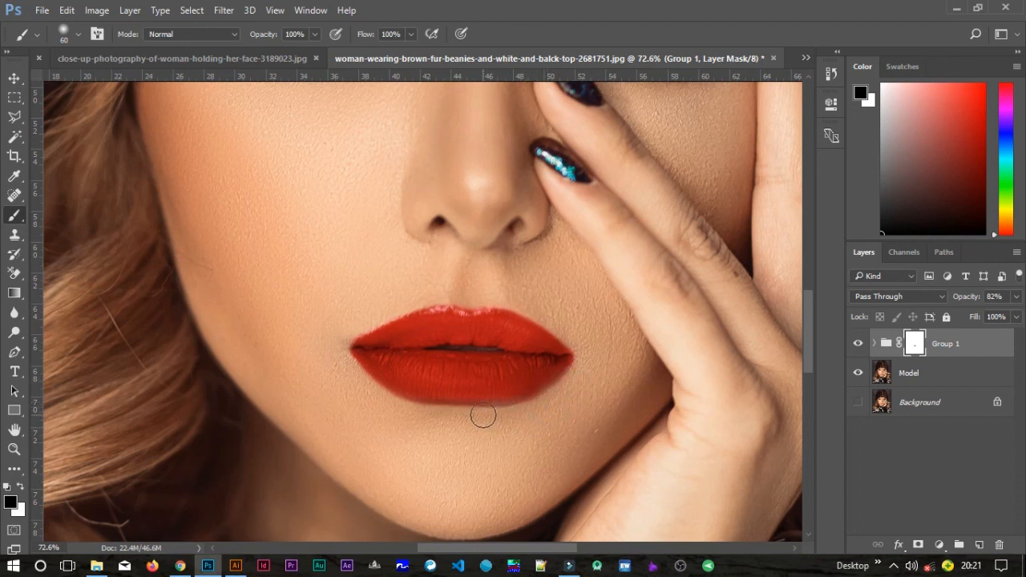
Step: Paint white on the group's mask with a size 45 brush to restore the red along the lower lip's edge
key("x")
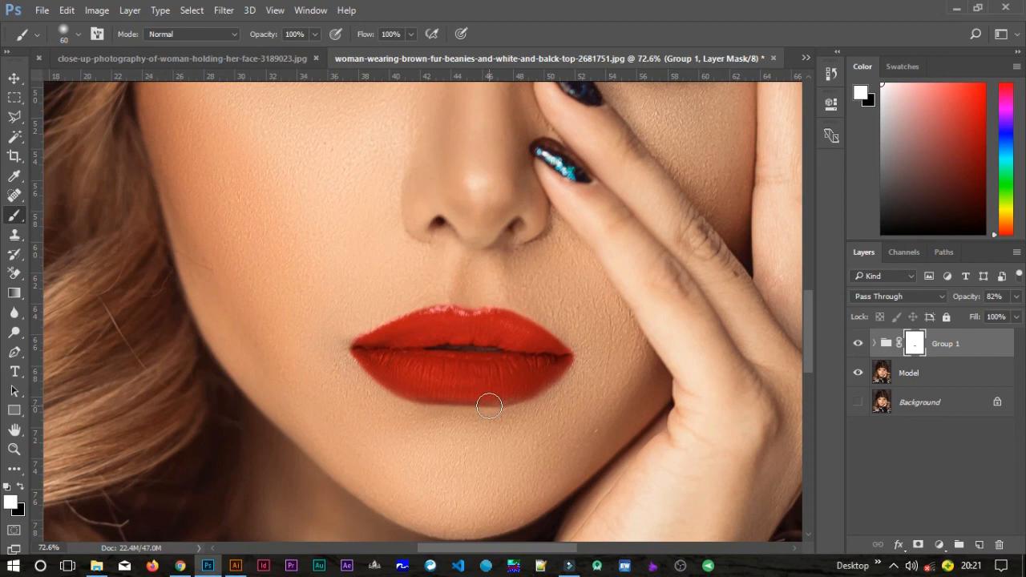
key("[")
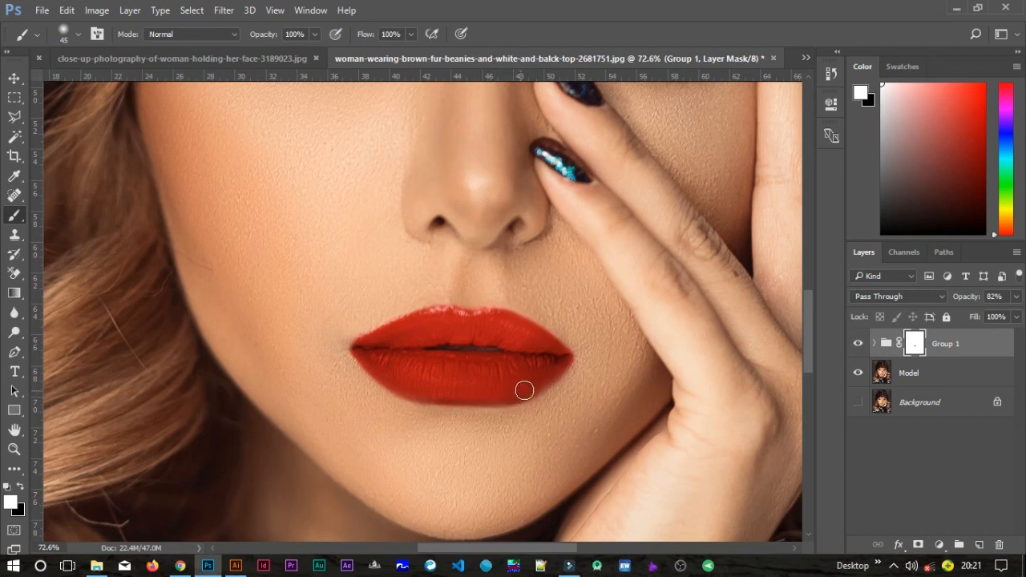
left_click(558, 366)
left_click(513, 390)
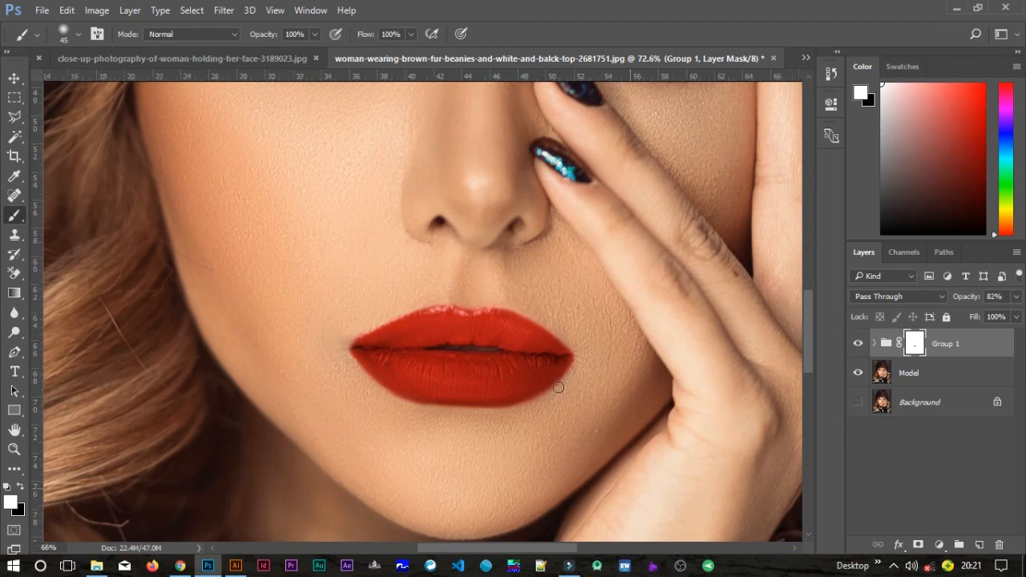
Step: Compare the whole portrait with the lip group's lipstick hidden and shown
scroll(559, 386, "down", 8)
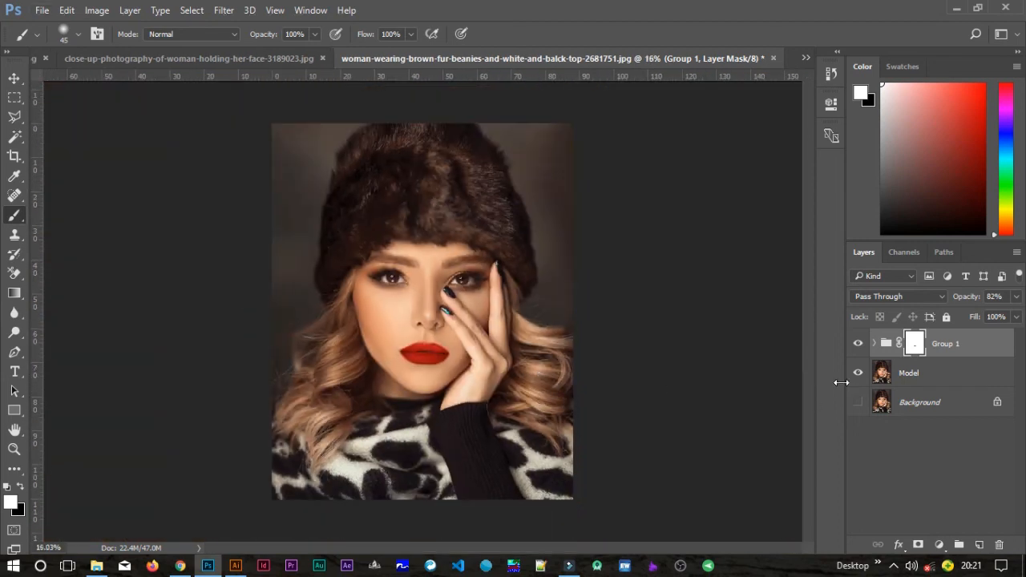
left_click(859, 344)
left_click(858, 344)
left_click(859, 344)
left_click(859, 344)
scroll(615, 328, "down", 1)
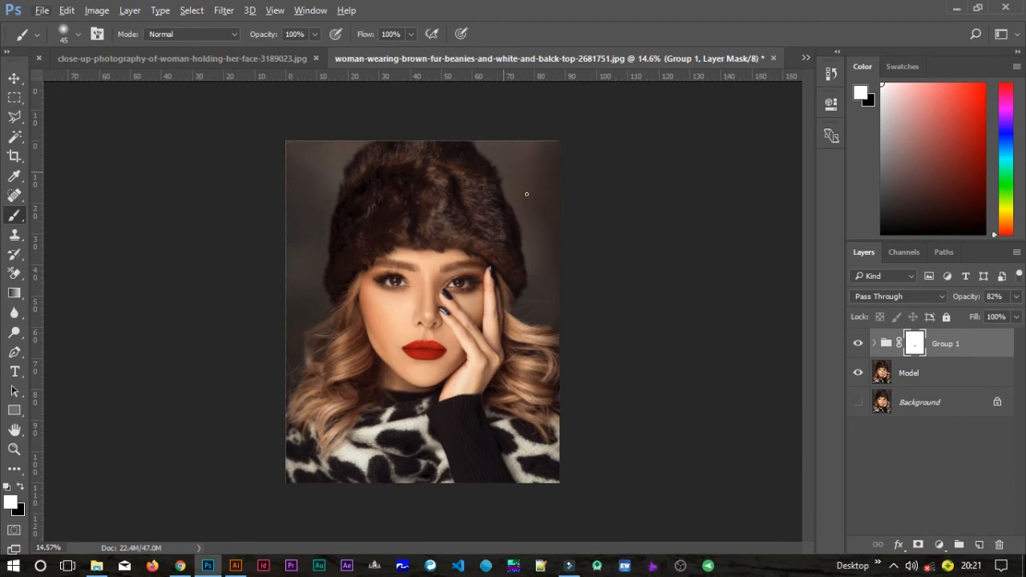
key("v")
key("alt+v")
left_click(564, 167)
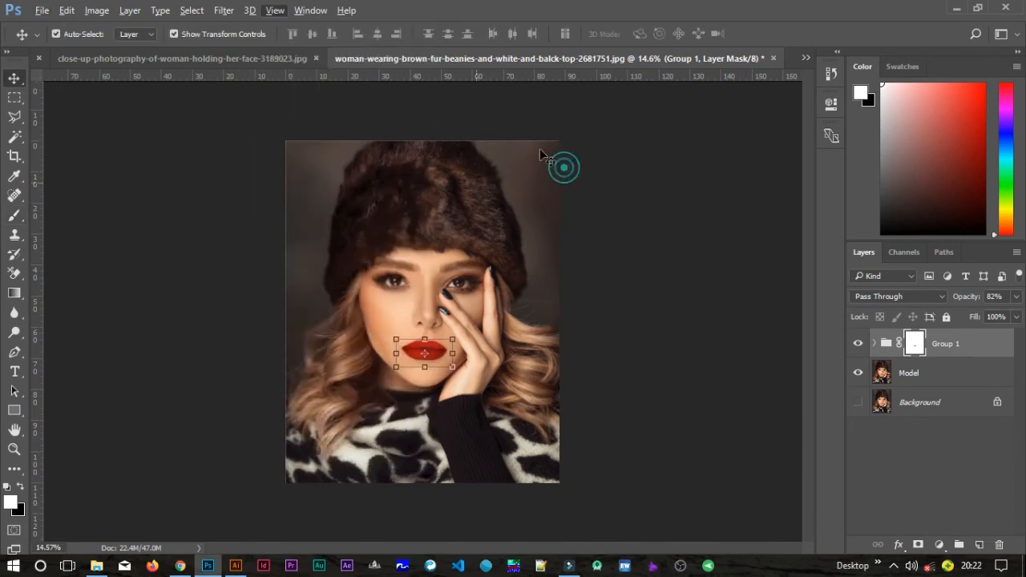
Step: Switch to the close-up photo of the woman holding her face and compare her lips with Group 1 hidden and shown
left_click(260, 58)
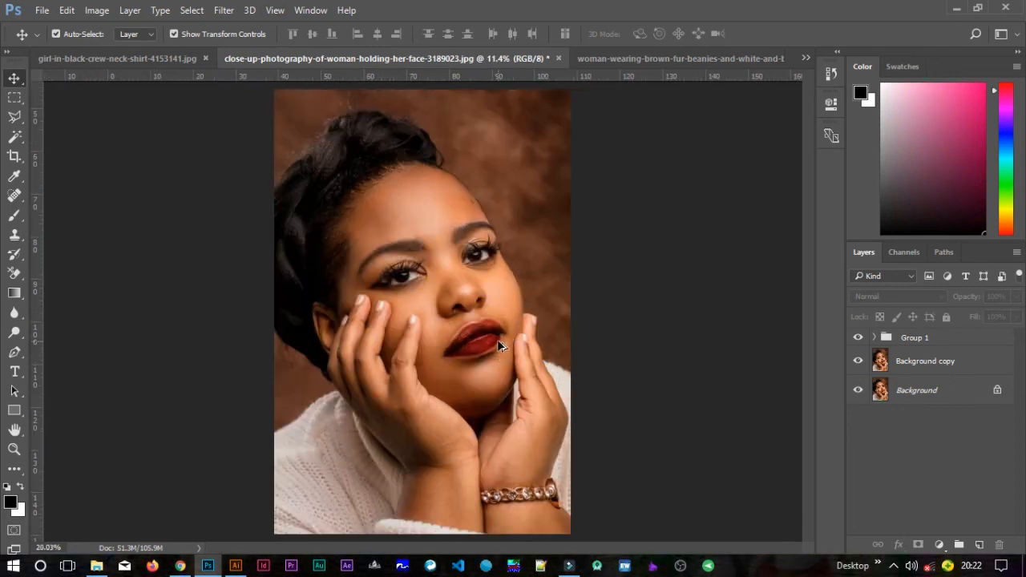
scroll(505, 335, "up", 3)
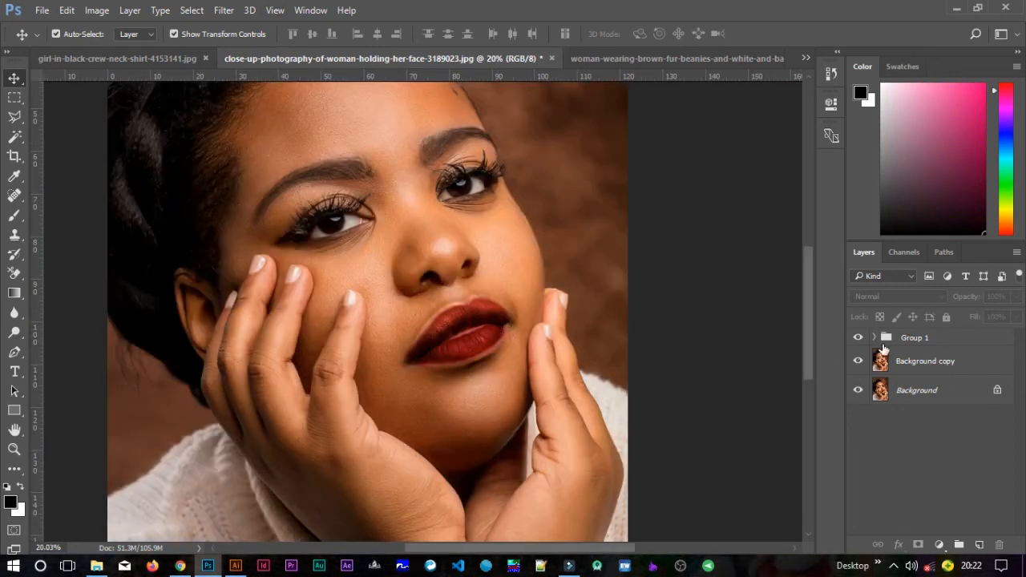
left_click(859, 338)
left_click(860, 342)
scroll(473, 347, "up", 2)
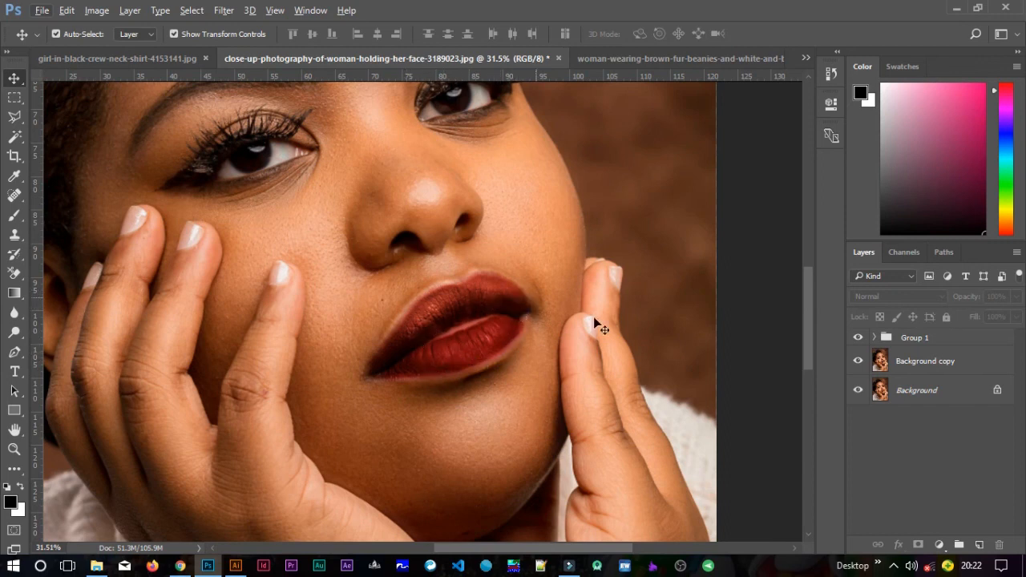
left_click(859, 338)
left_click(859, 338)
Step: Switch to the girl-in-black-crew-neck-shirt photo and examine the finished red lipstick up close
left_click(152, 58)
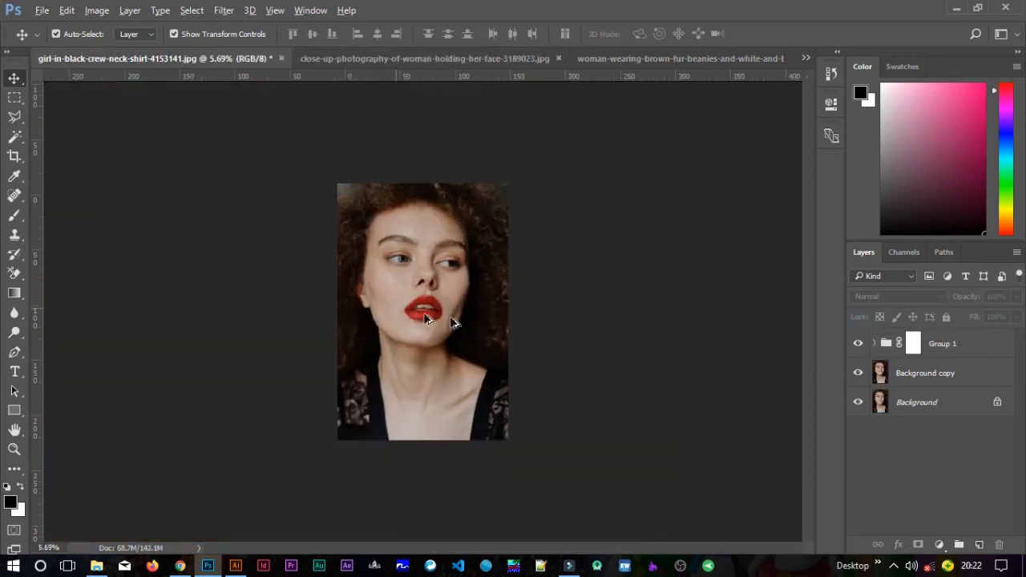
scroll(425, 319, "up", 3)
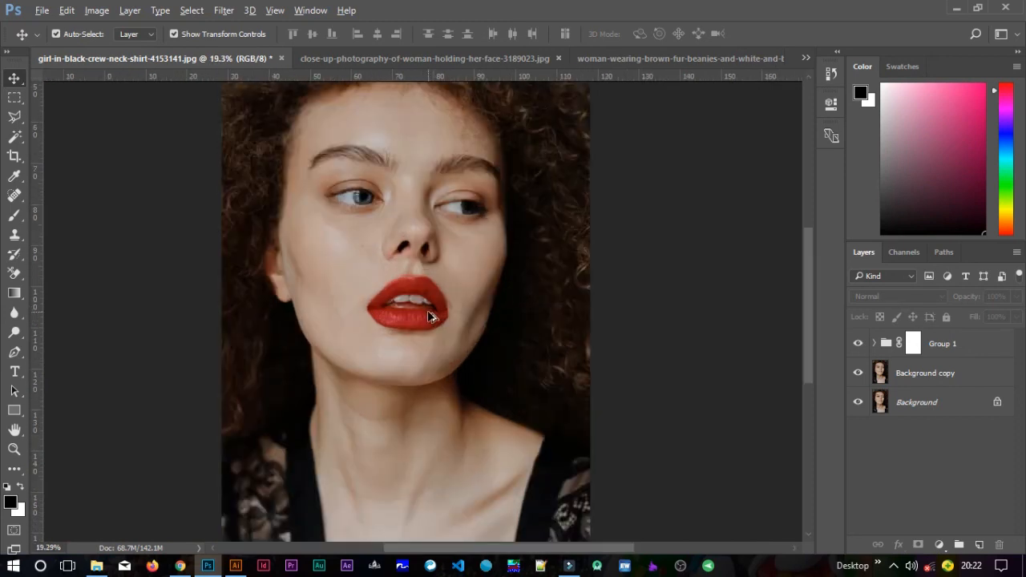
scroll(430, 317, "up", 1)
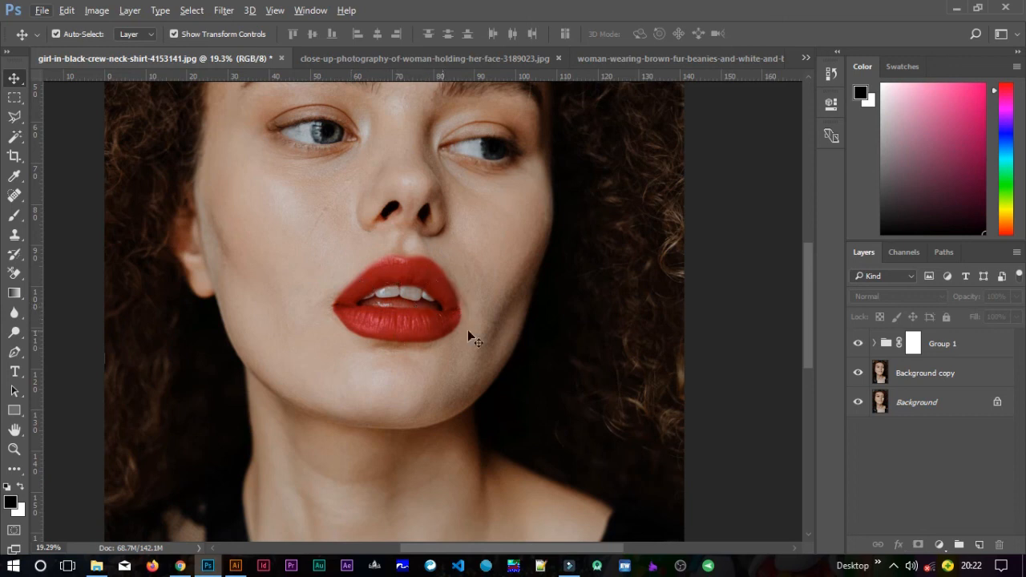
Step: Compare the curly-haired woman's lips with Group 1 hidden and shown, and view the full portrait with the lipstick visible
left_click(858, 345)
left_click(858, 347)
left_click(859, 347)
left_click(859, 345)
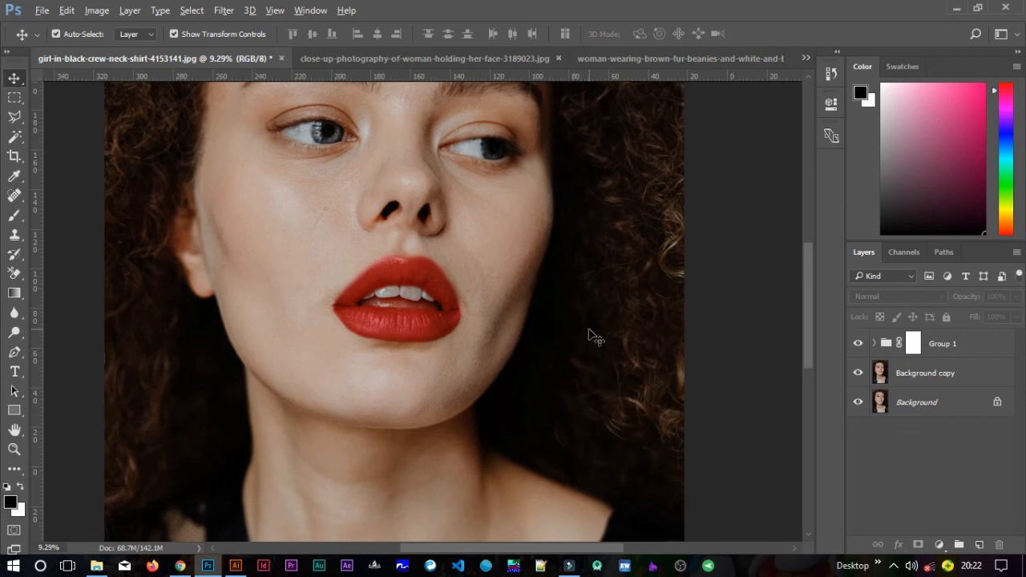
scroll(594, 337, "down", 4)
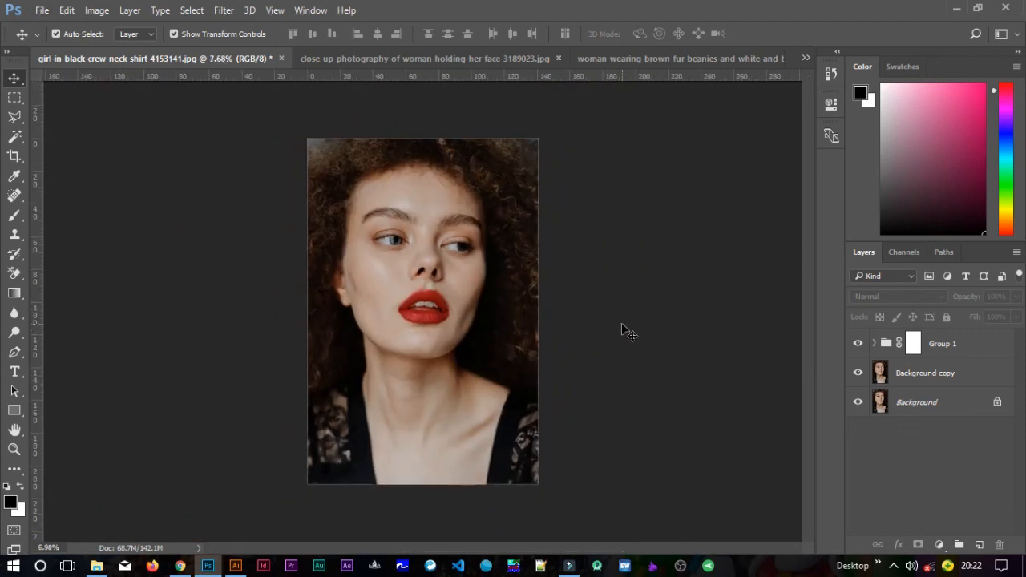
scroll(622, 332, "down", 1)
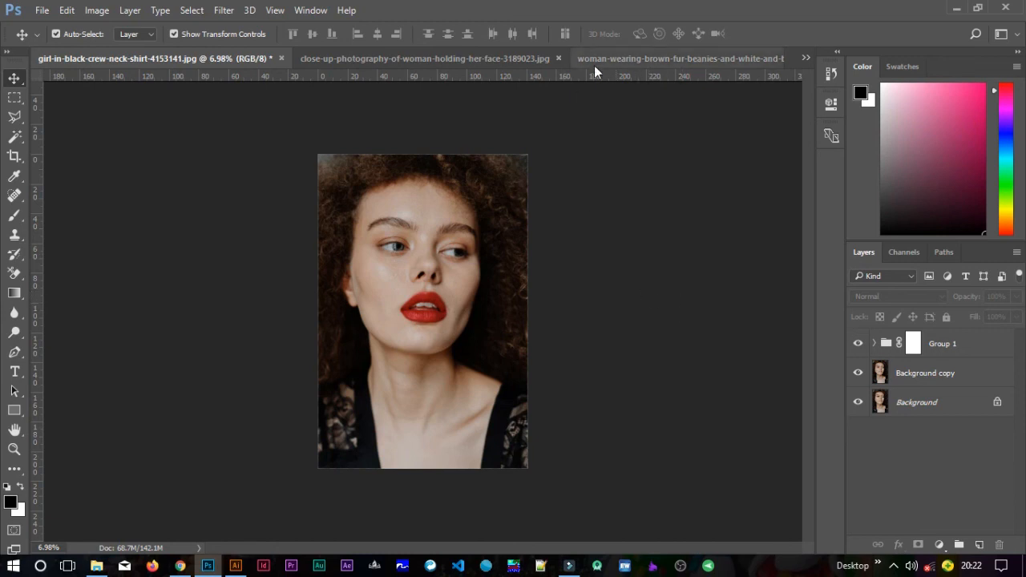
Step: Return to the close-up photo of the woman holding her face, examine her dark red lips and activate the Brush tool
left_click(482, 61)
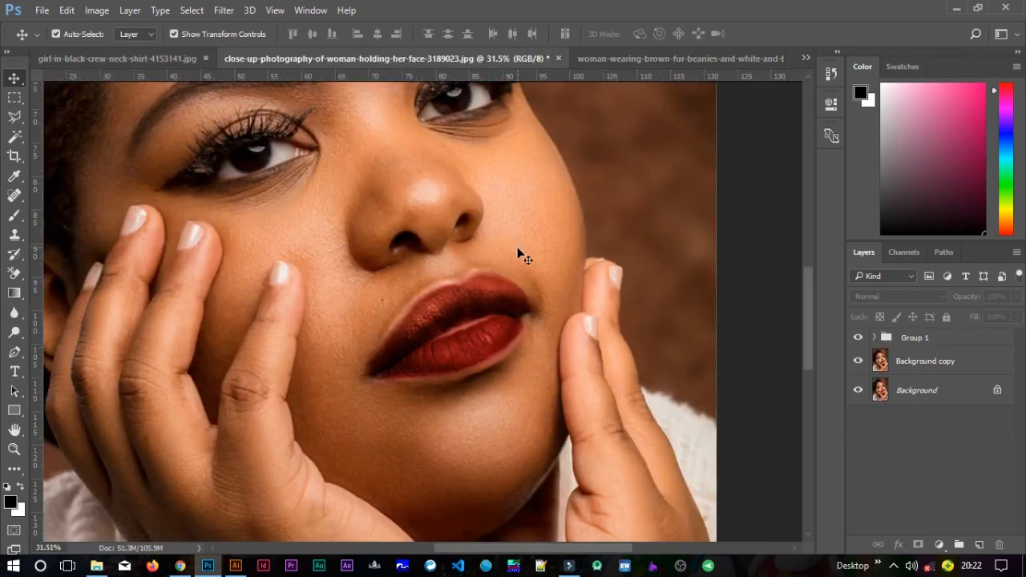
left_click_drag(427, 267, 541, 267)
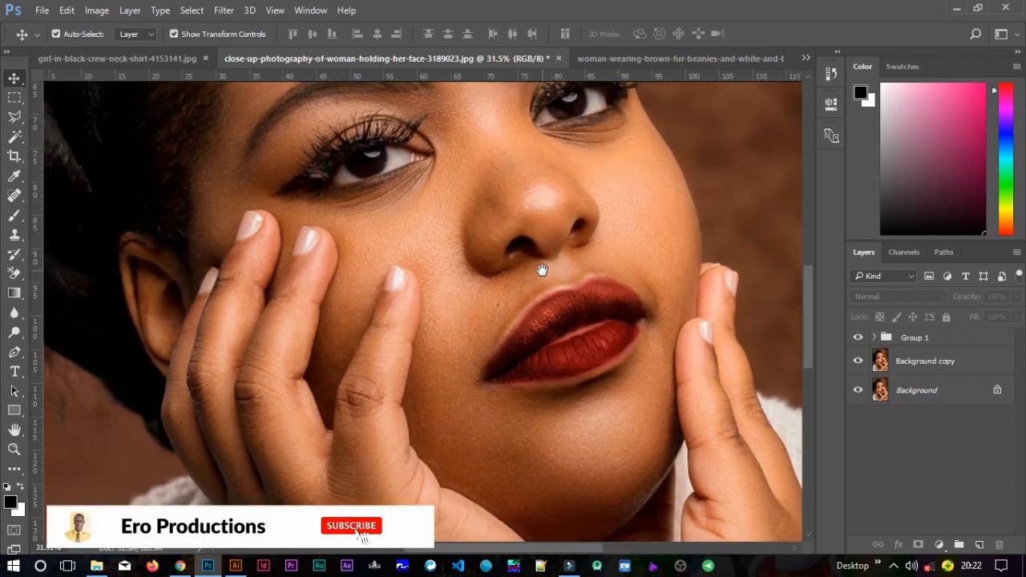
key("b")
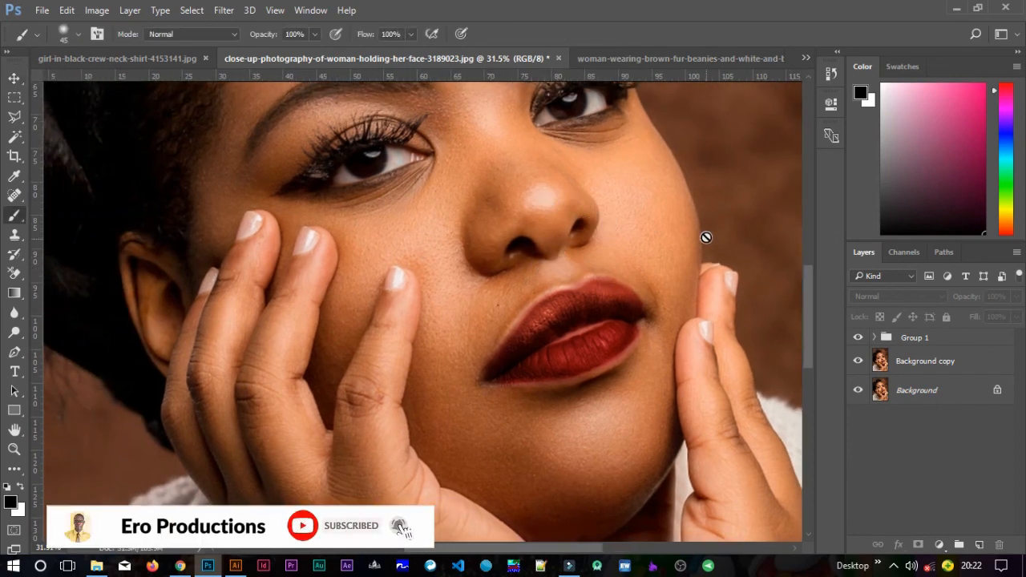